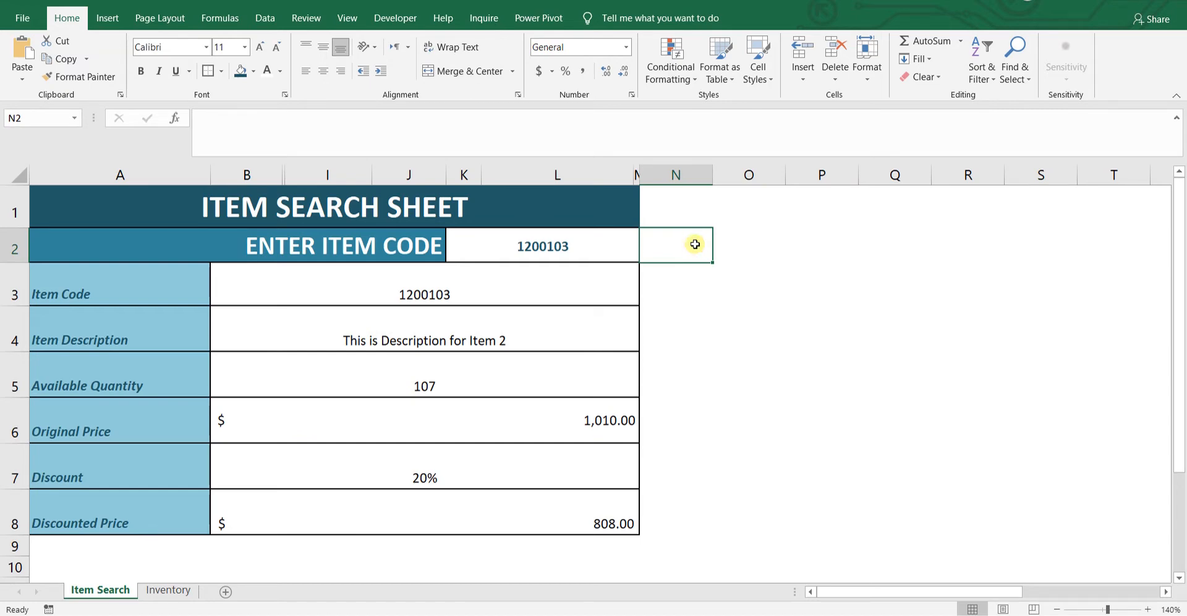
left_click(176, 118)
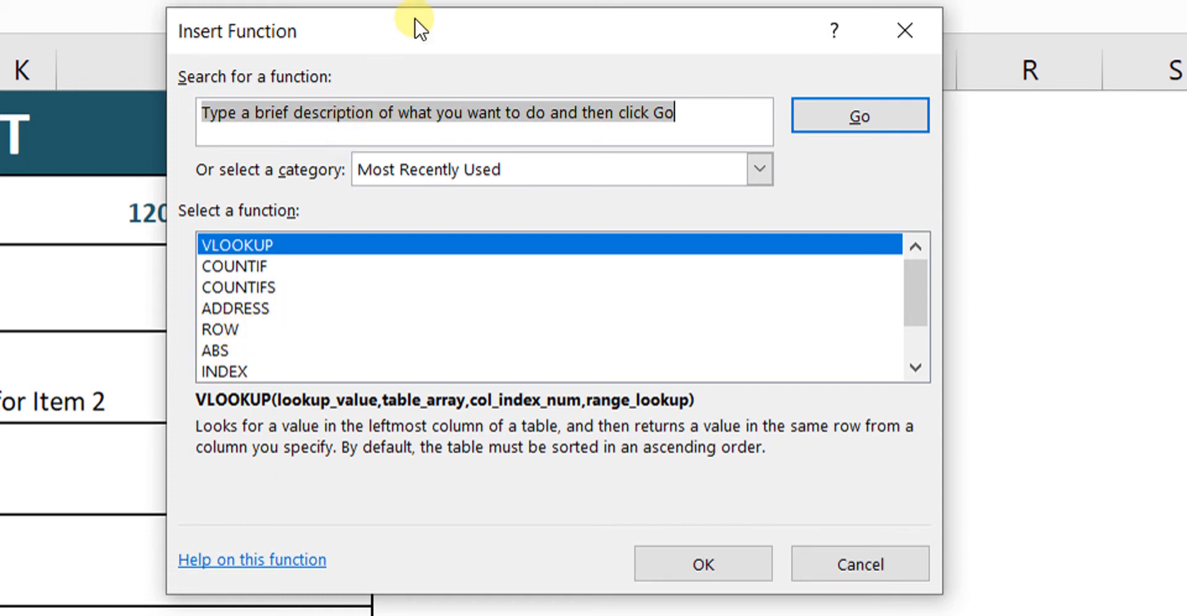
right_click(767, 38)
left_click(893, 565)
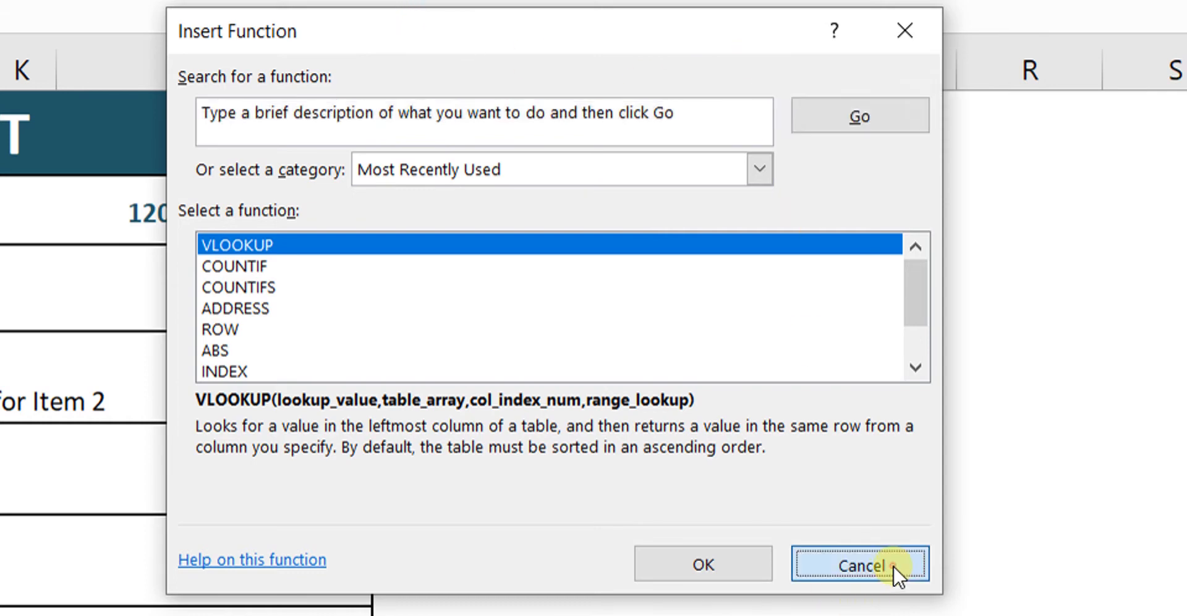
Review the item code choices offered in the completed search sheet and the rows of its Inventory sheet
left_click(98, 222)
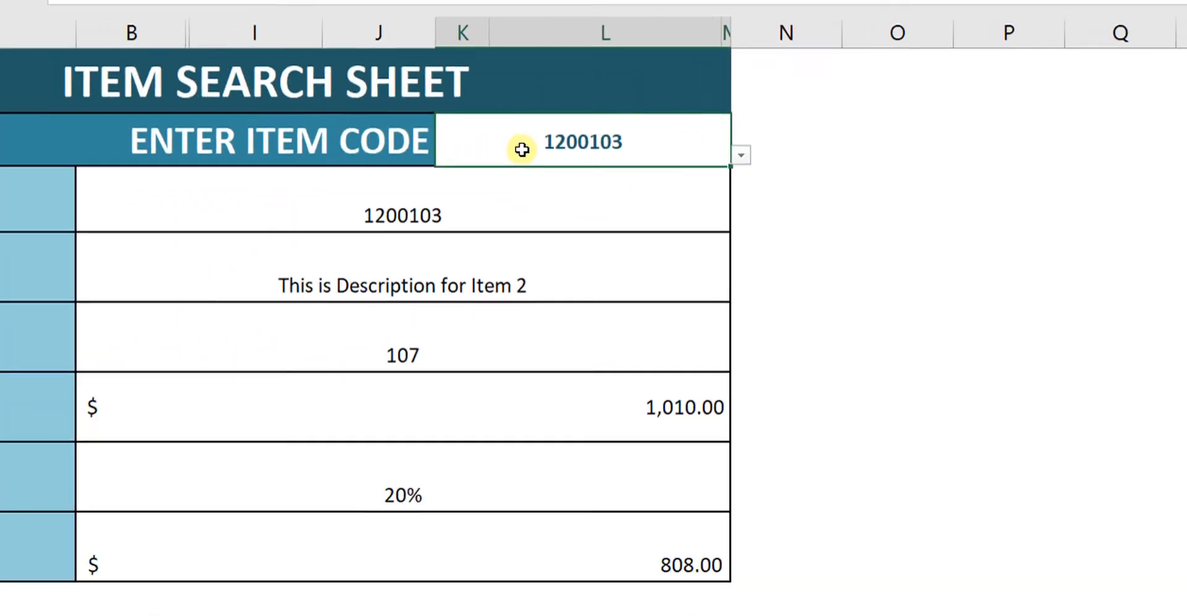
left_click(740, 156)
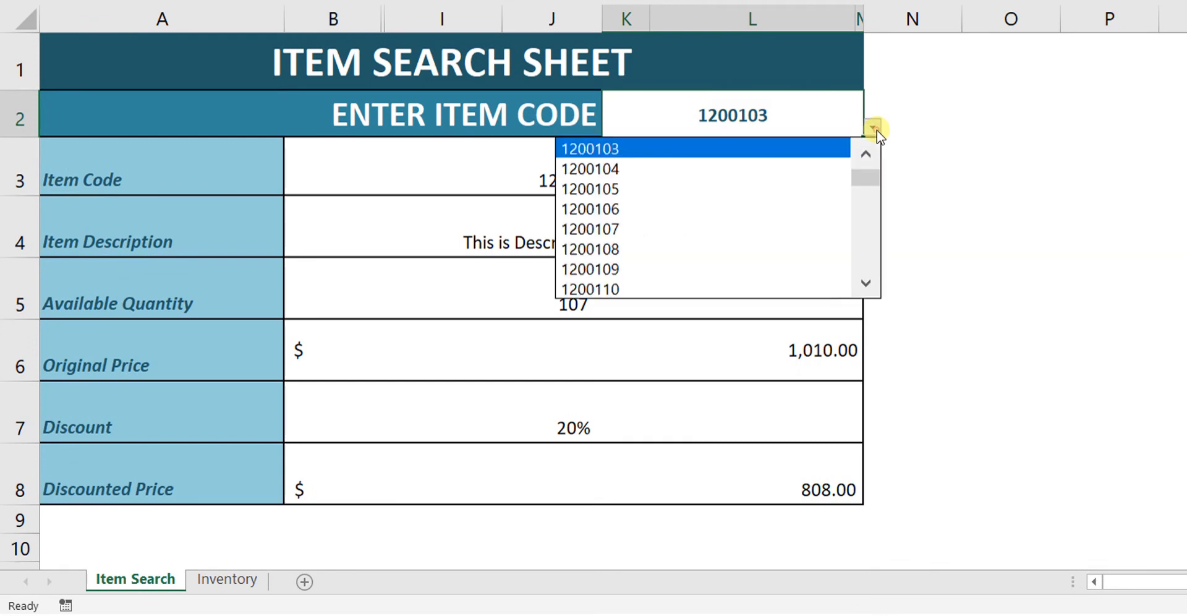
left_click(412, 252)
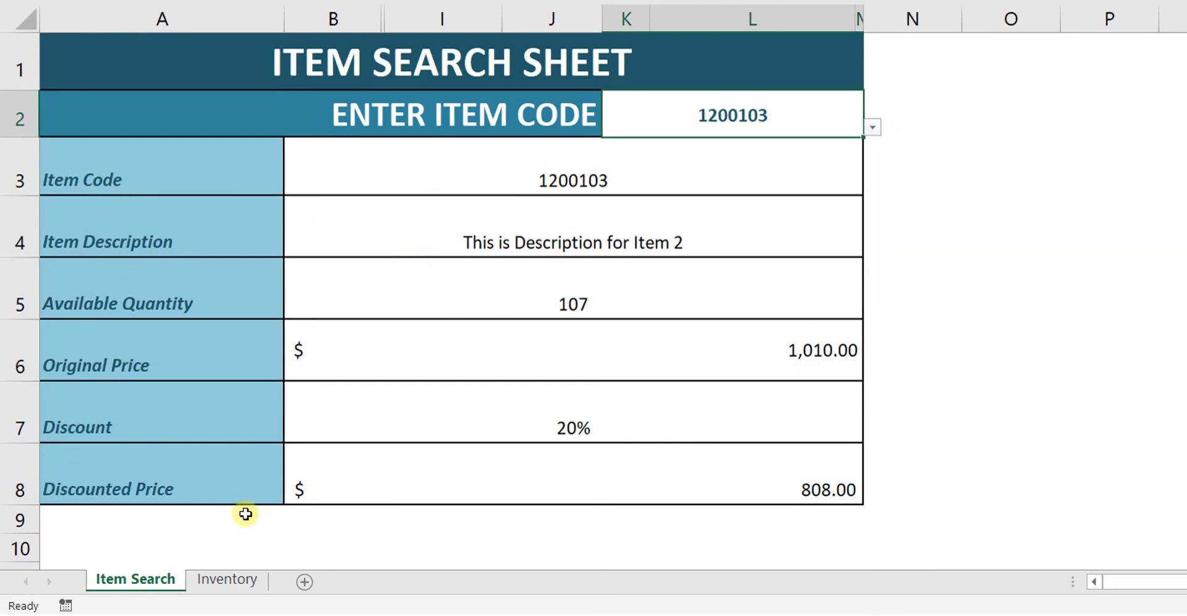
left_click(228, 579)
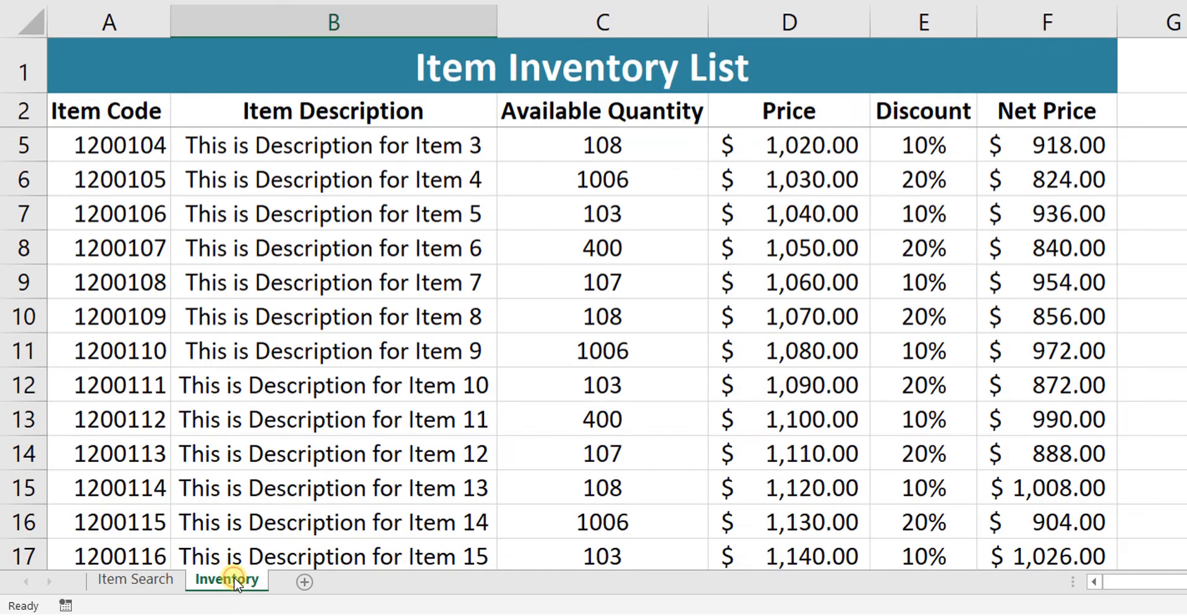
scroll(987, 477, "down", 4)
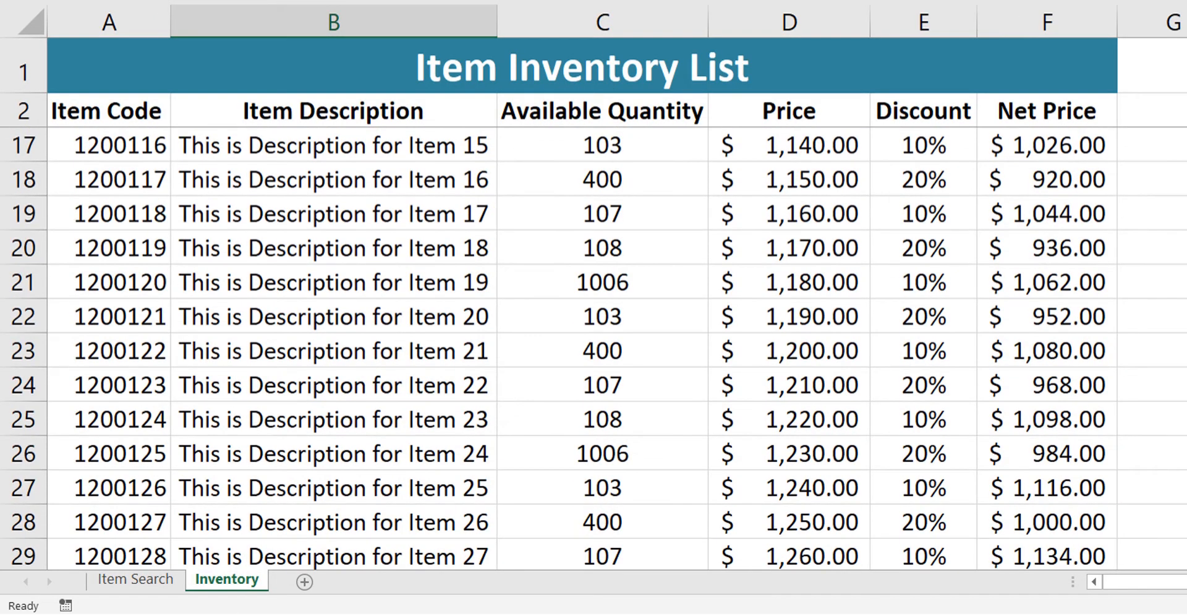
scroll(1041, 155, "up", 4)
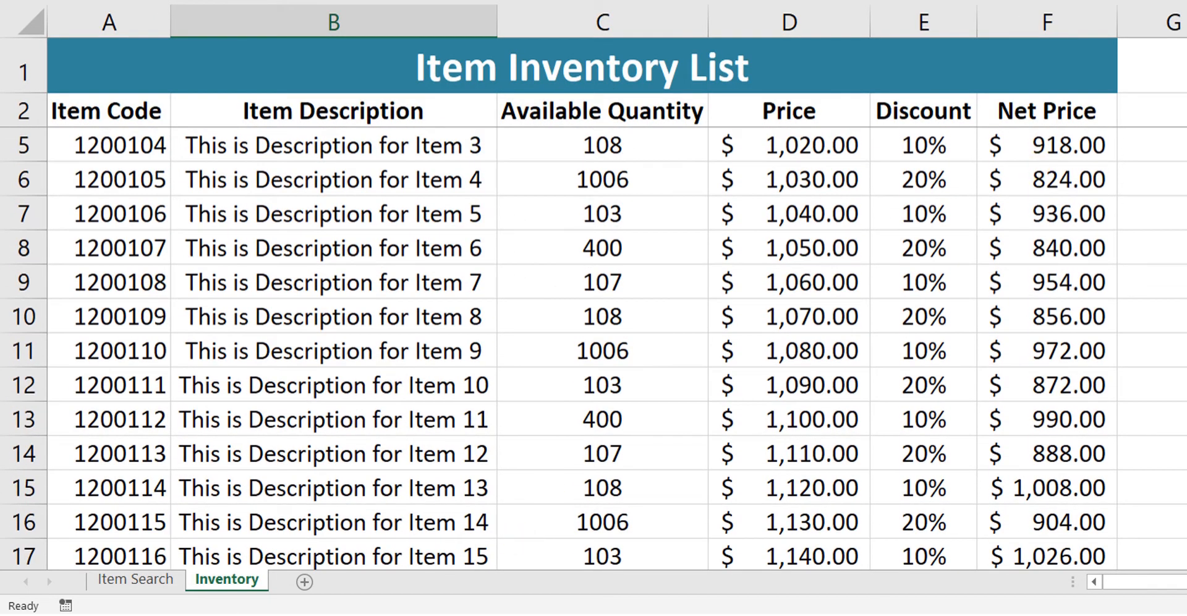
Switch to the blank MS Excel - VLookup workbook and look at the item code choices in cell K2
mouse_move(745, 614)
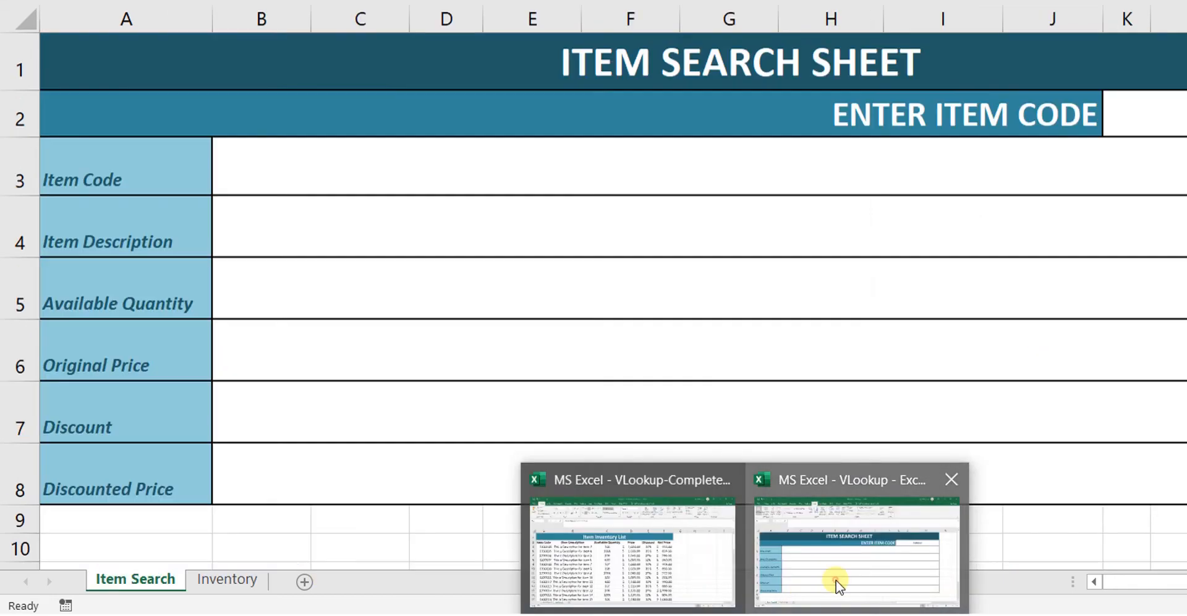
left_click(826, 581)
left_click(694, 214)
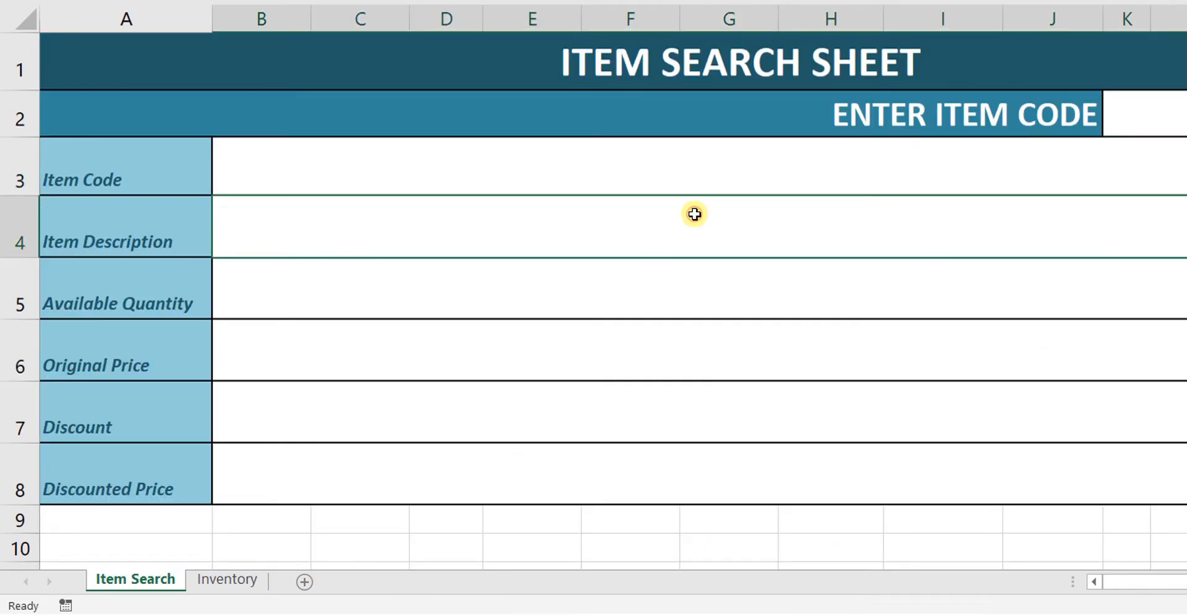
left_click(1020, 220)
left_click(1085, 255)
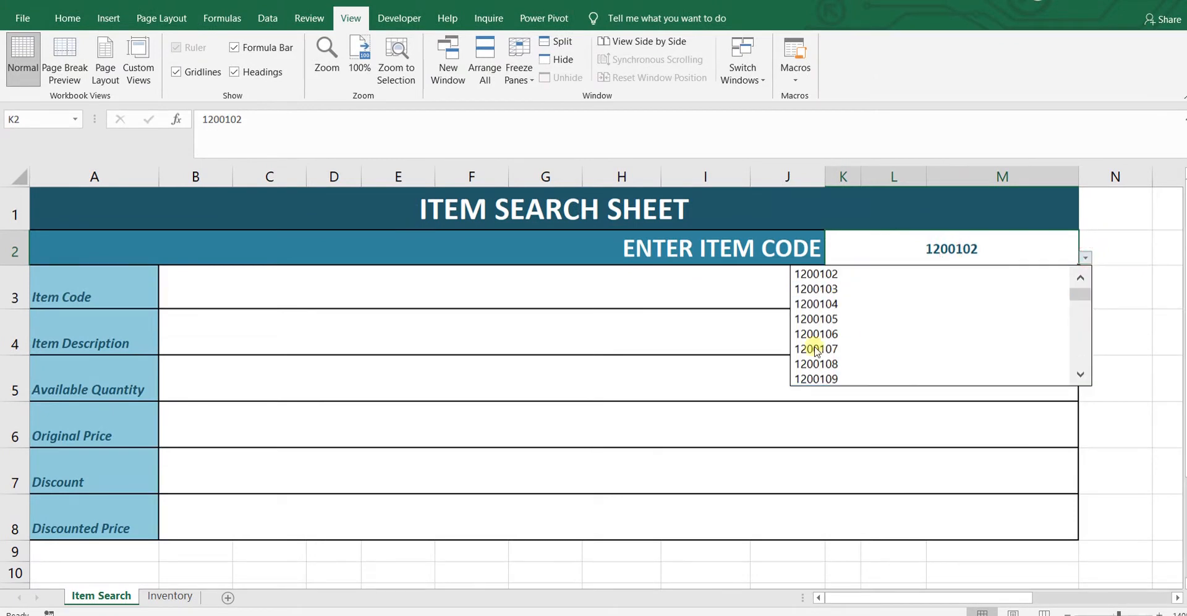
left_click(567, 282)
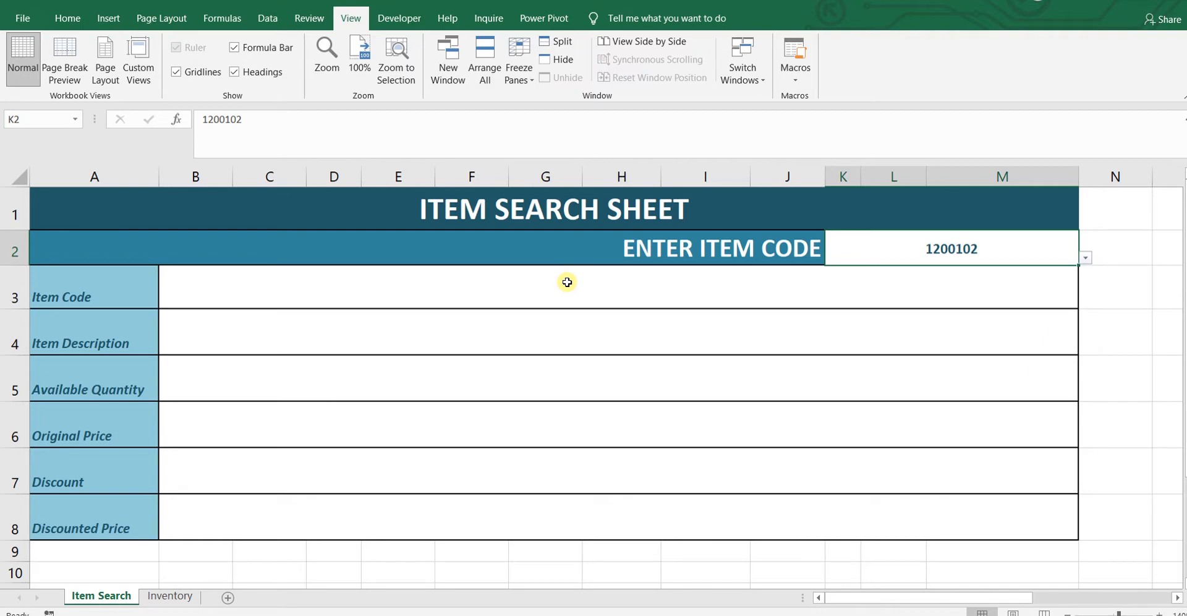
left_click(567, 281)
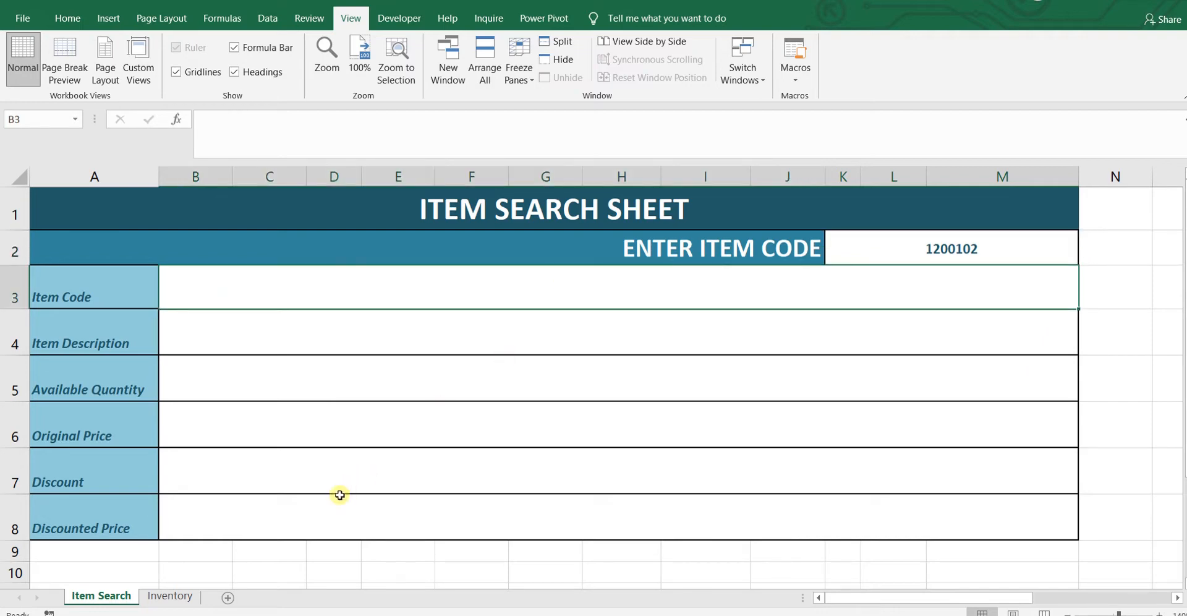
Examine the Inventory sheet's columns from Item Code through Net Price along the row for item 1200105
left_click(170, 596)
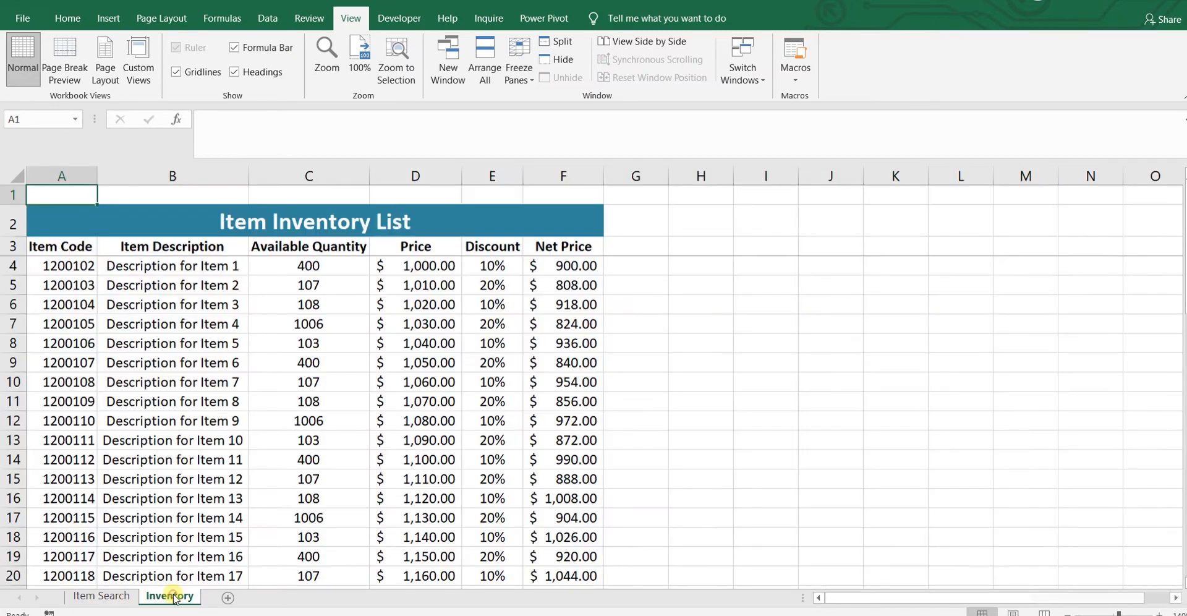
left_click(81, 315)
key("Right")
key("Right")
key("Right")
key("Right")
key("Right")
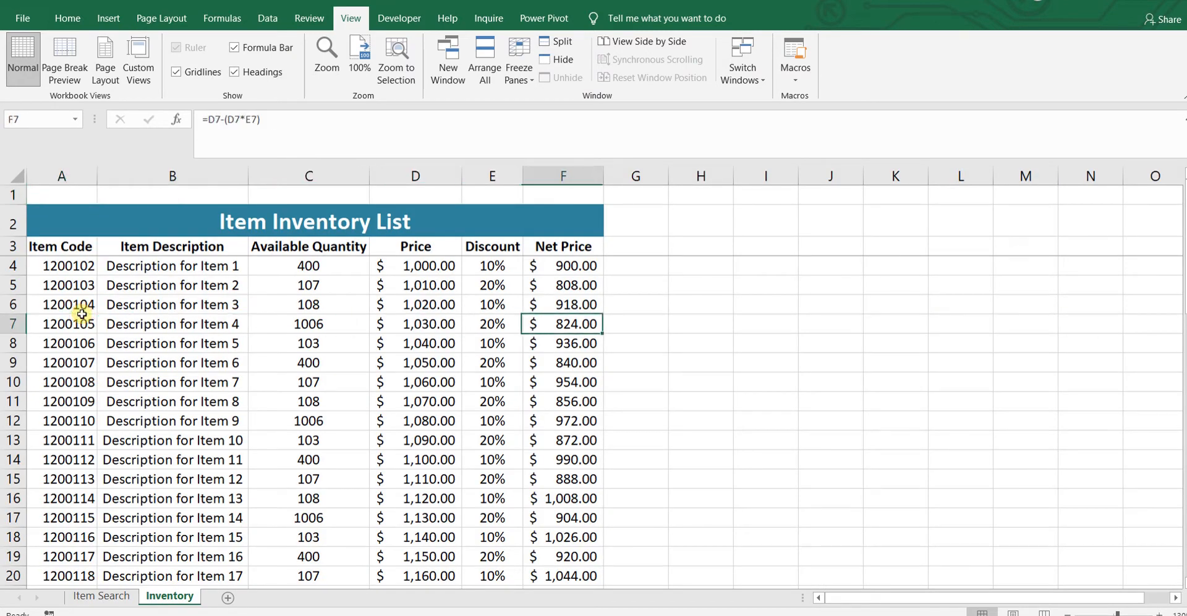
key("Left")
key("Left")
key("Left")
key("Left")
key("Left")
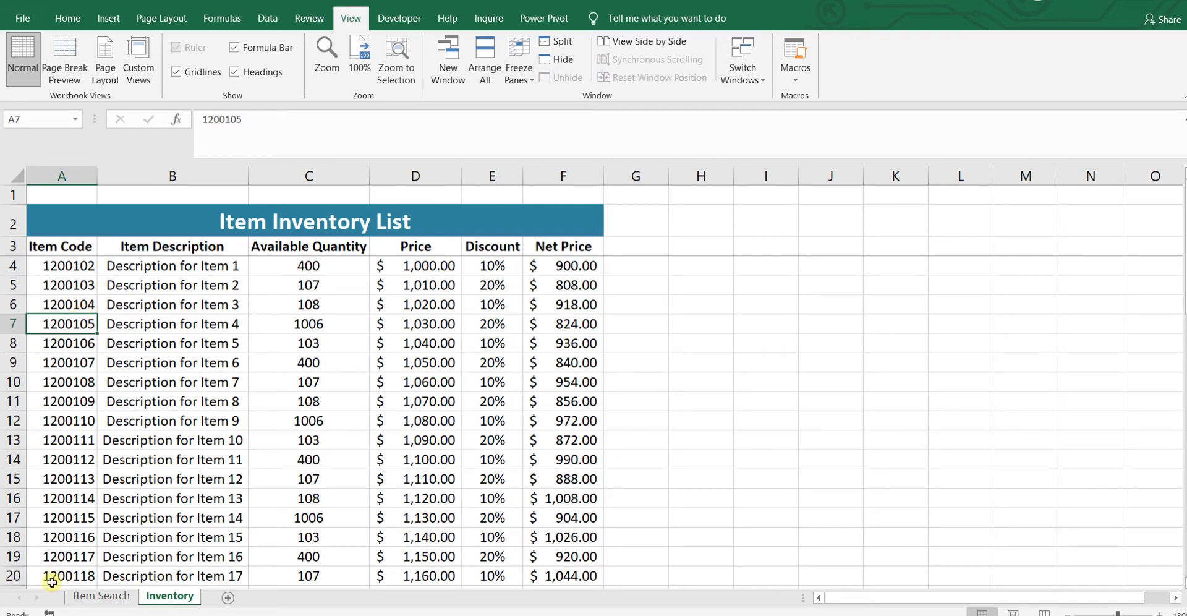
Choose item code 1200104 for ENTER ITEM CODE on the Item Search sheet
left_click(106, 595)
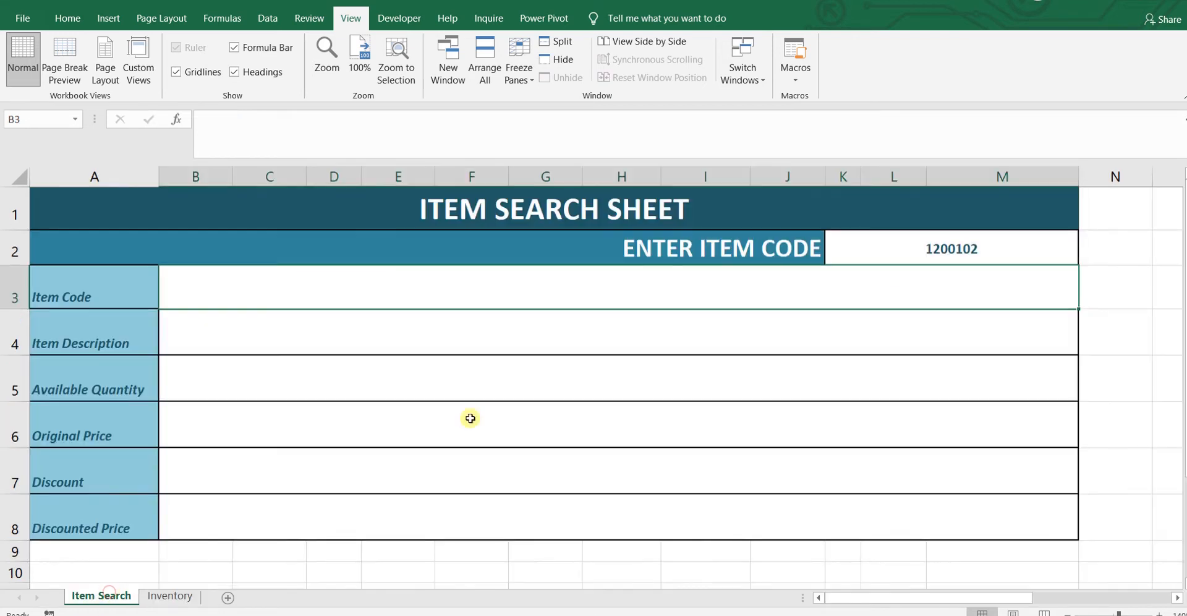
left_click(1039, 250)
left_click(1084, 259)
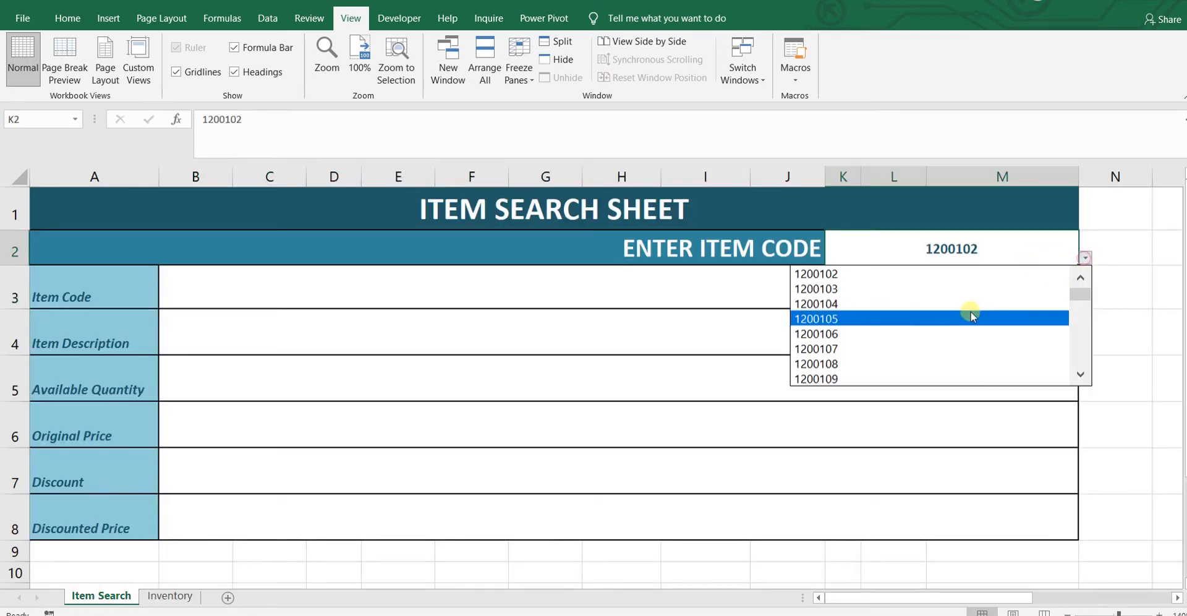
left_click(971, 301)
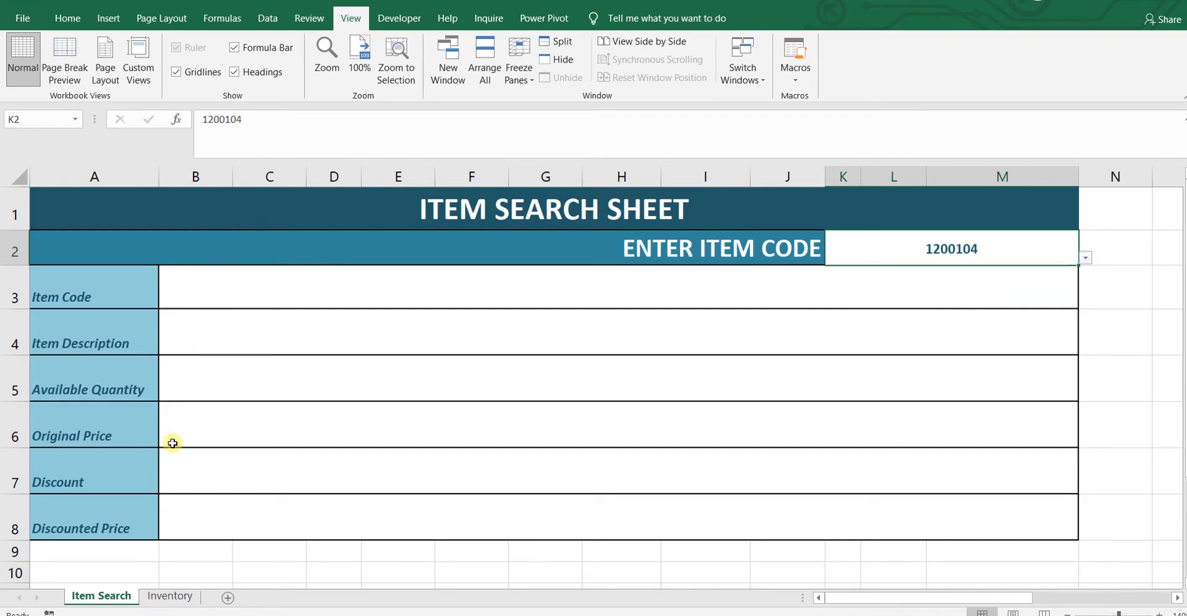
Insert a VLOOKUP function in the Item Code result cell B3 with K2 as its lookup value
left_click(192, 527)
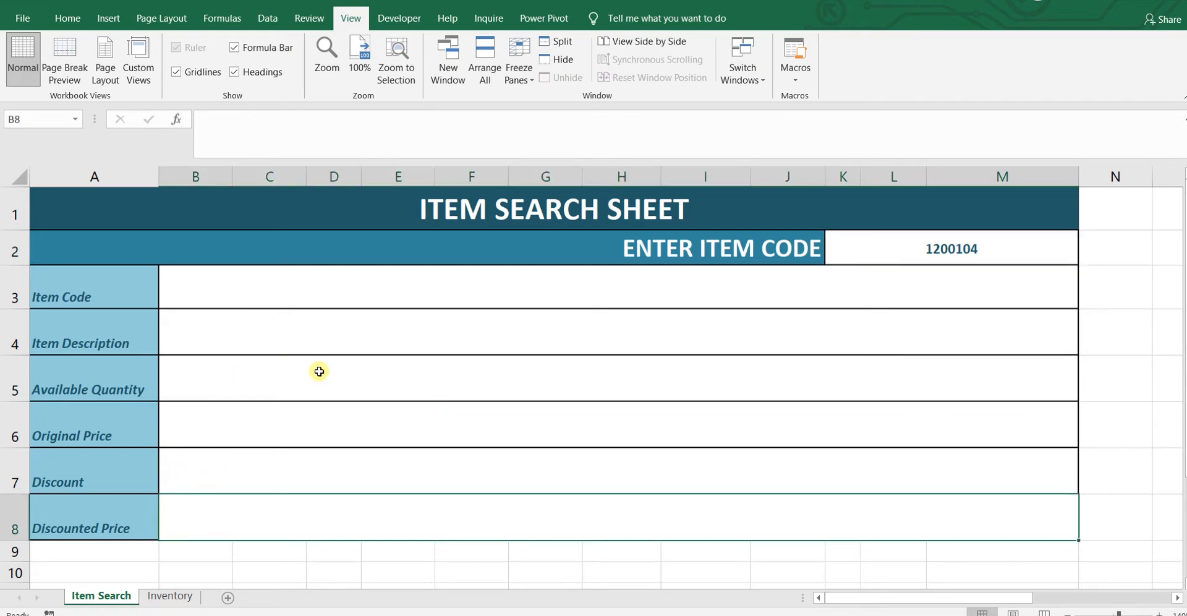
left_click(435, 301)
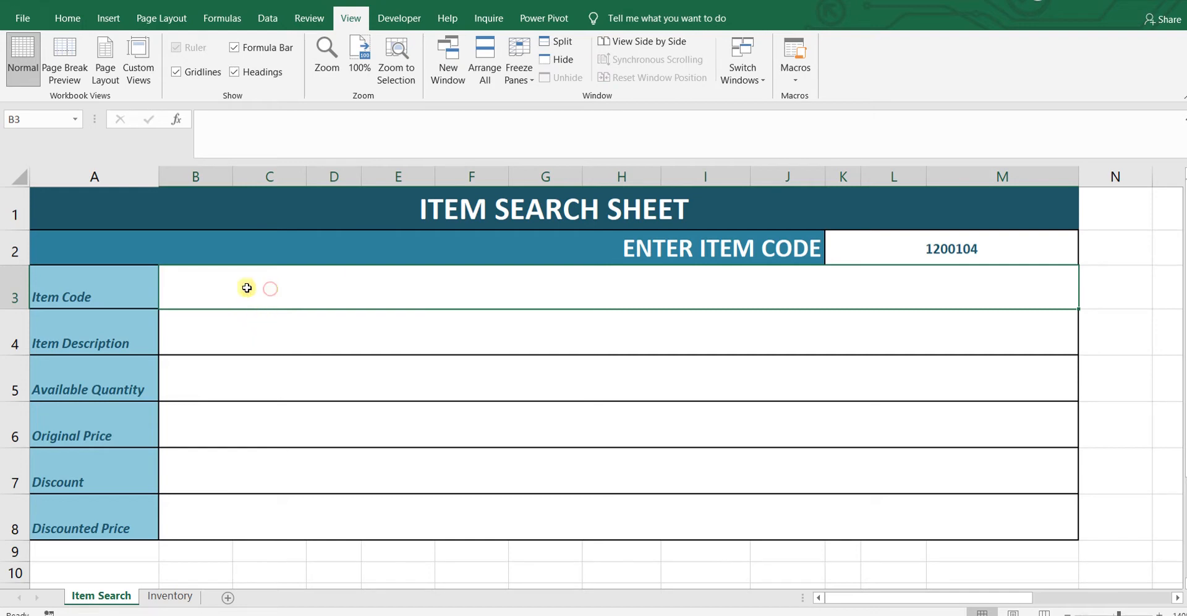
left_click(178, 121)
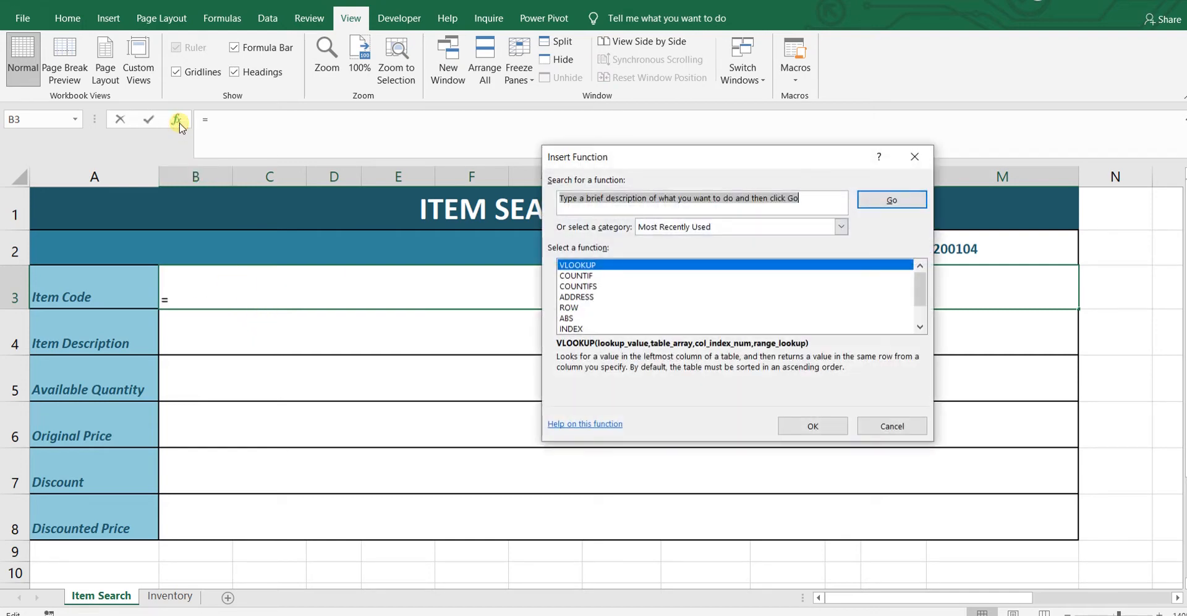
double_click(575, 266)
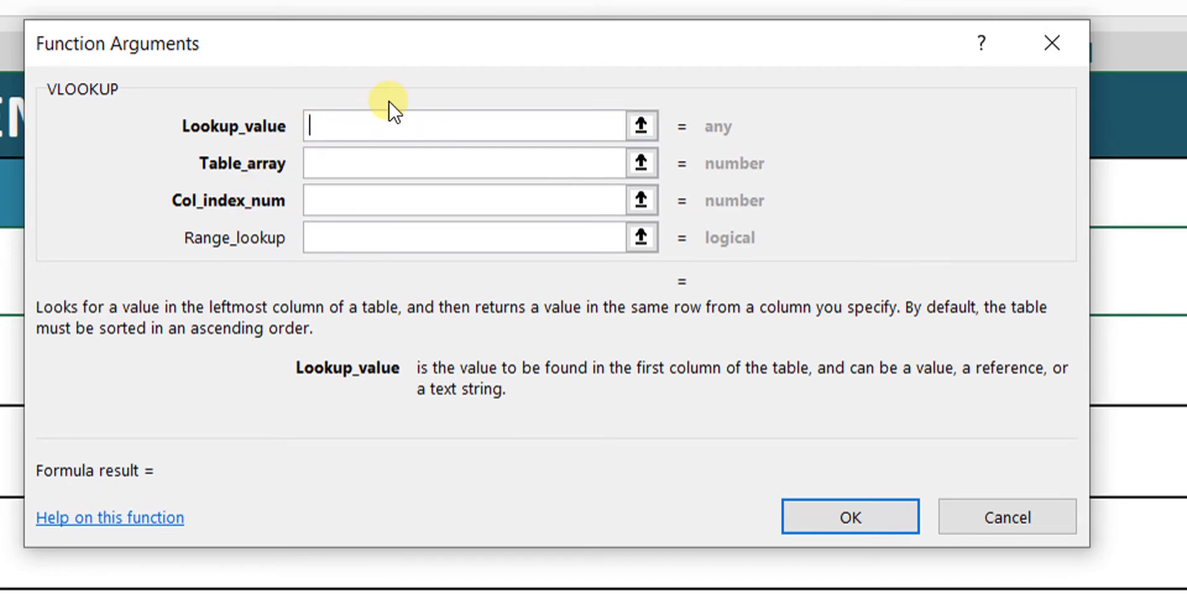
left_click(454, 64)
left_click(290, 42)
left_click_drag(543, 45, 488, 328)
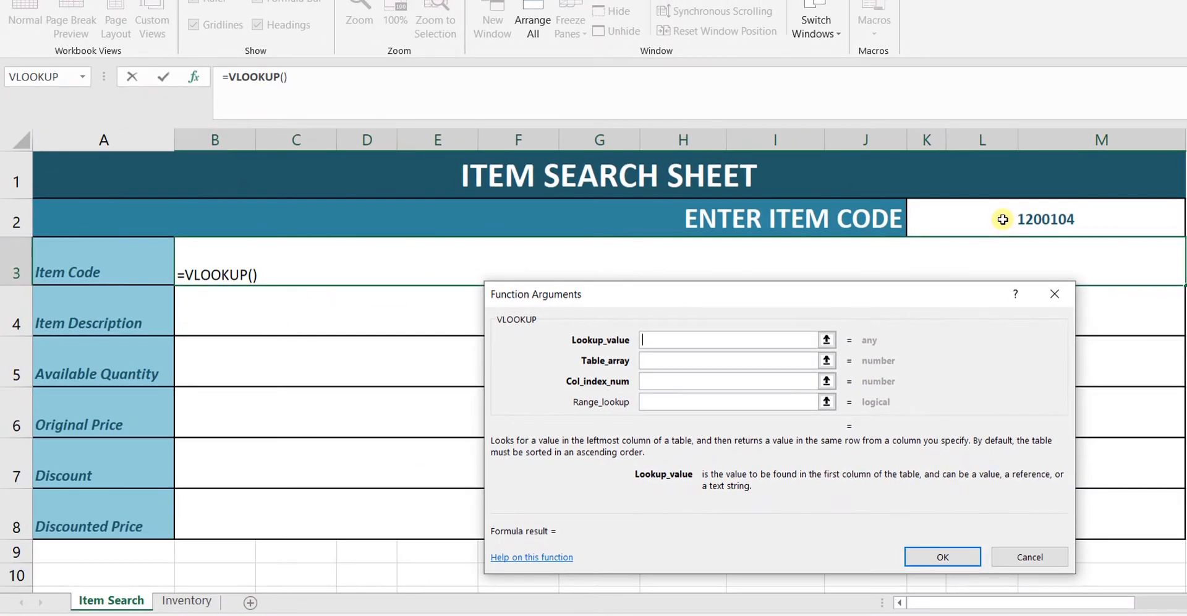
left_click(913, 198)
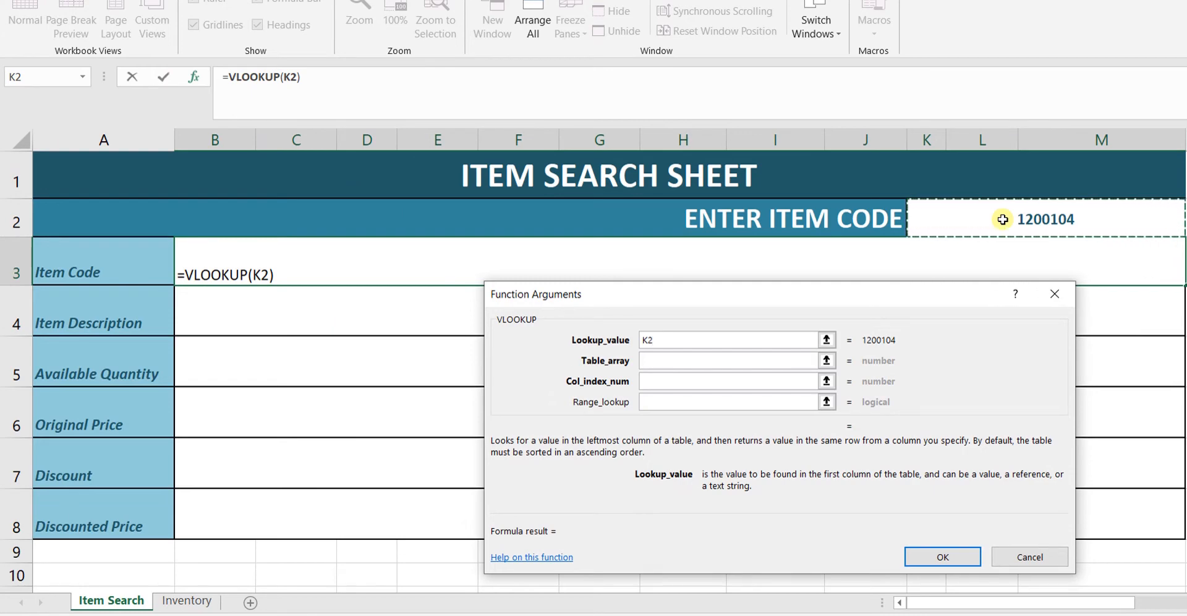
Try to confirm the VLOOKUP in B3 with only the lookup value, and reopen its function arguments
left_click(733, 363)
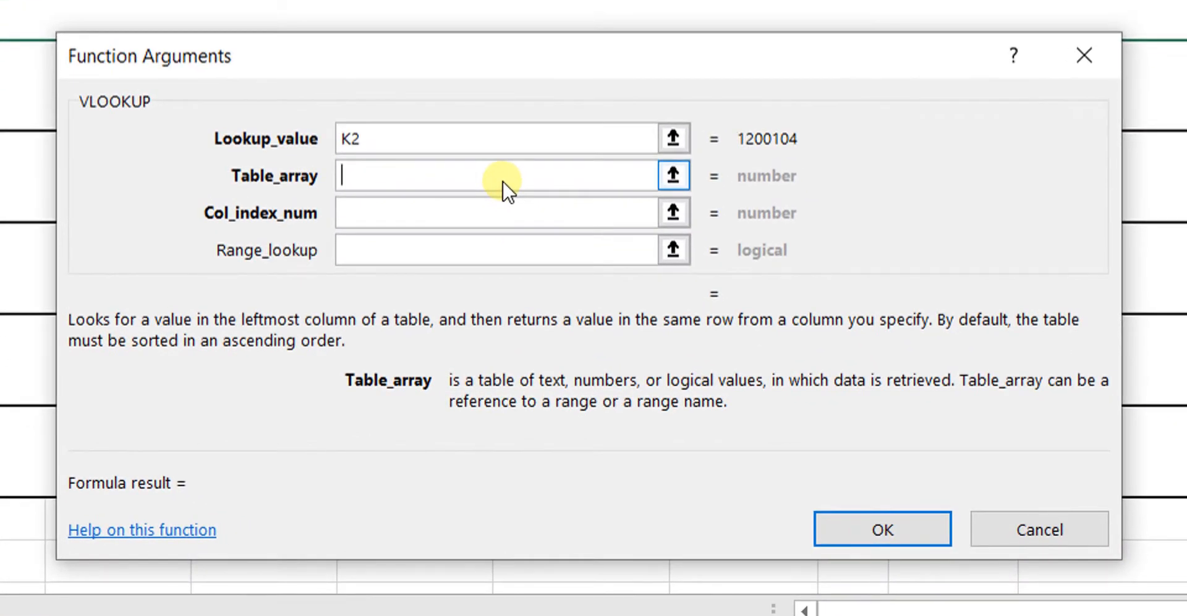
left_click(831, 529)
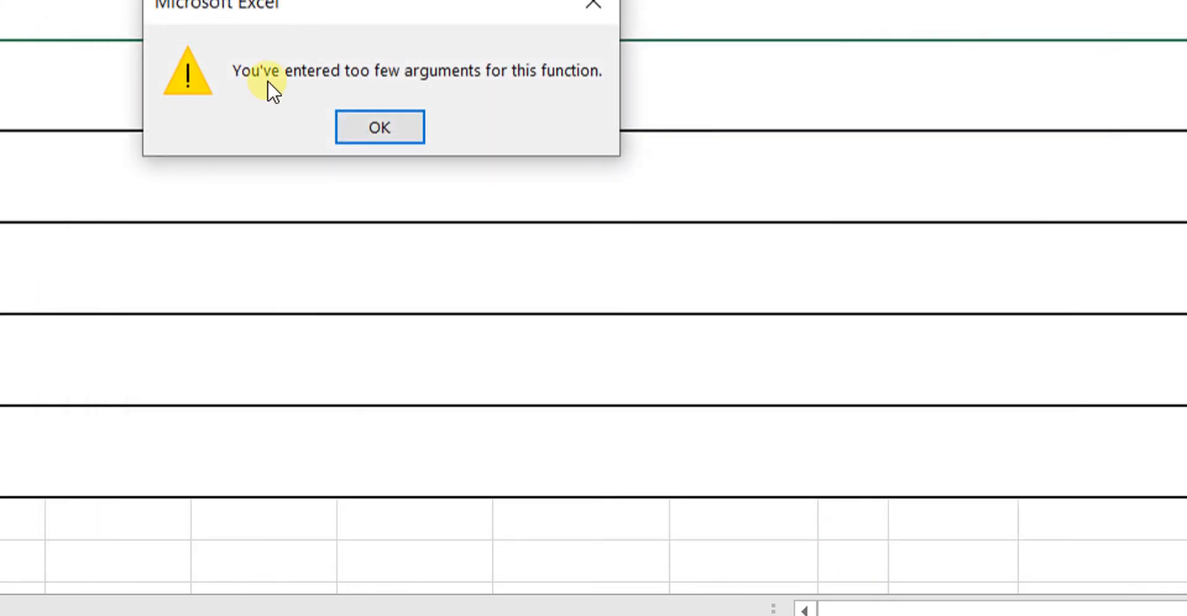
left_click(369, 125)
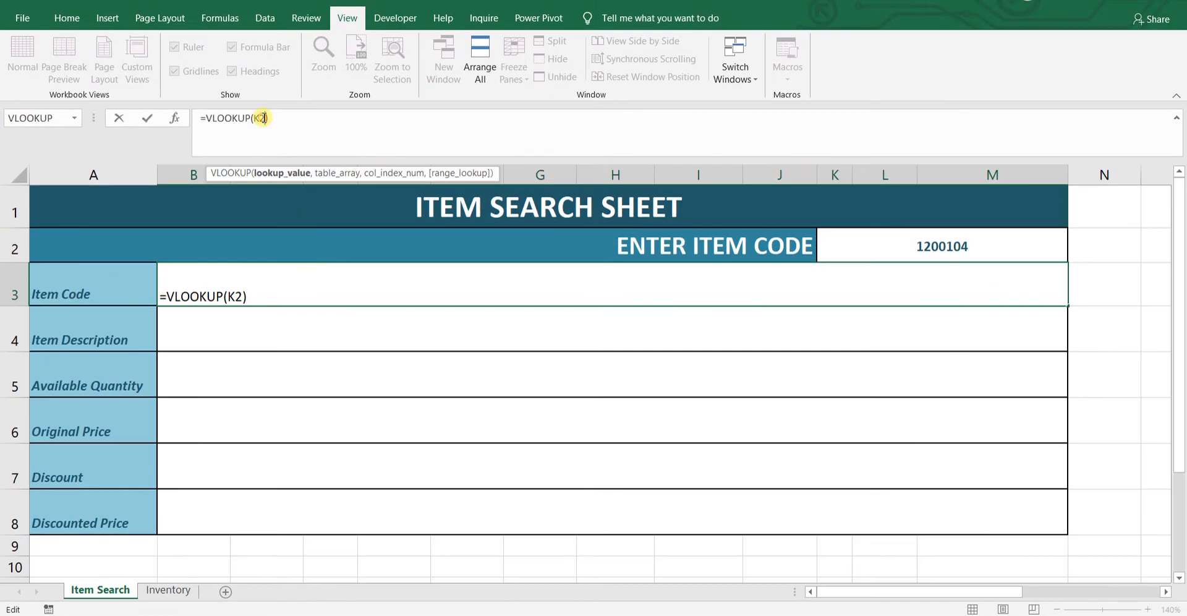
left_click(264, 118)
left_click(175, 117)
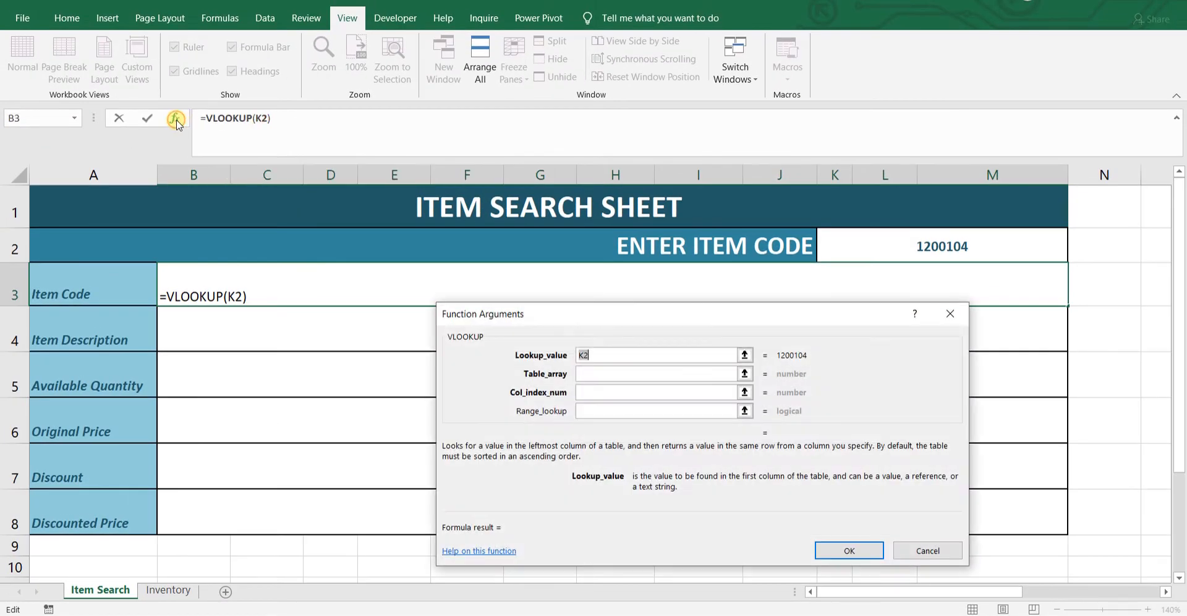
Set the VLOOKUP's table array to the item rows A4:F51 on the Inventory sheet
left_click(692, 373)
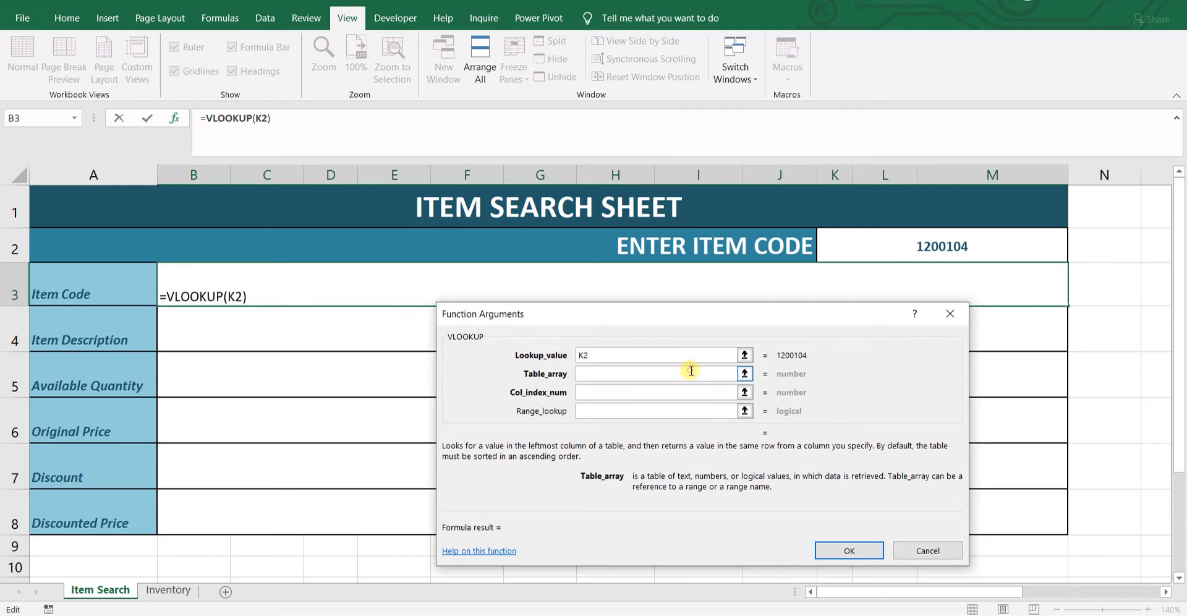
left_click(745, 373)
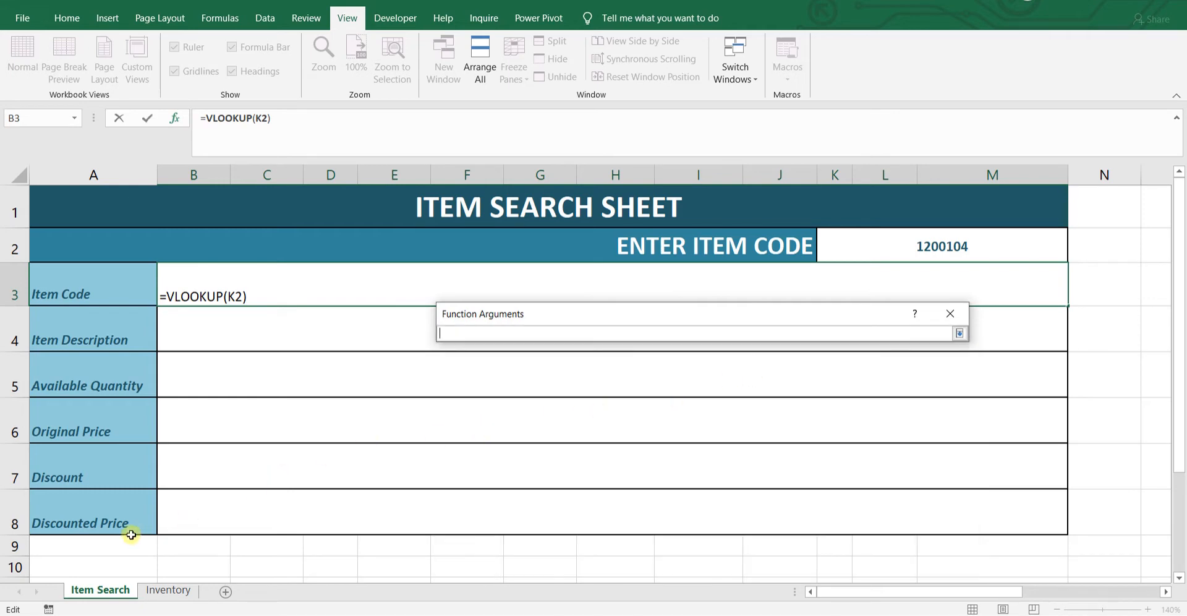
left_click(154, 592)
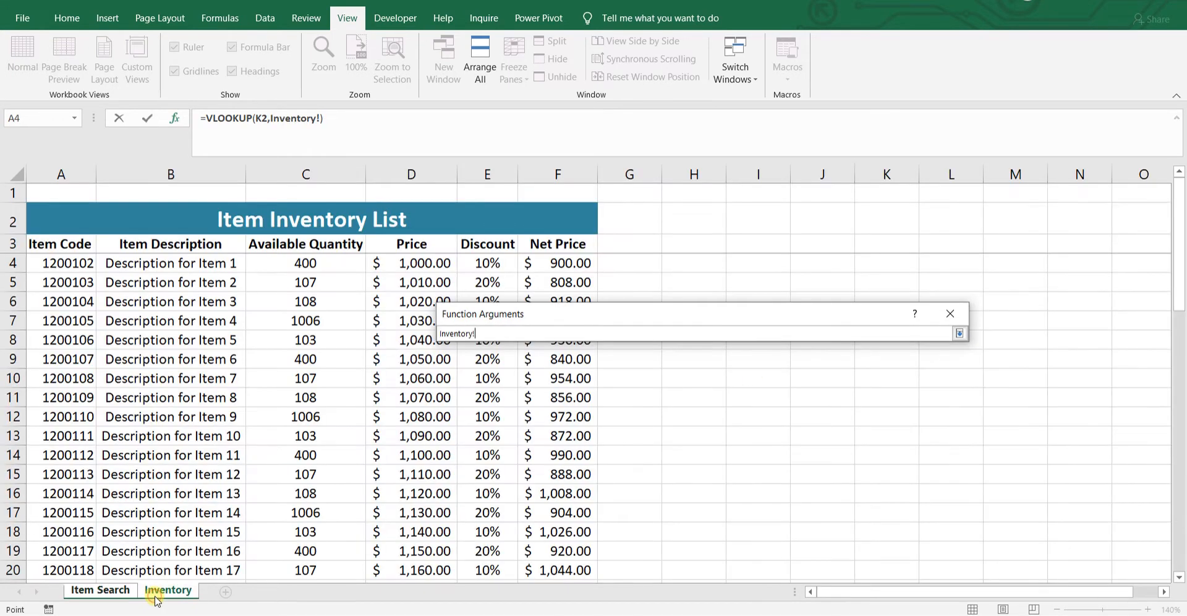
left_click(41, 264)
key("shift+Right")
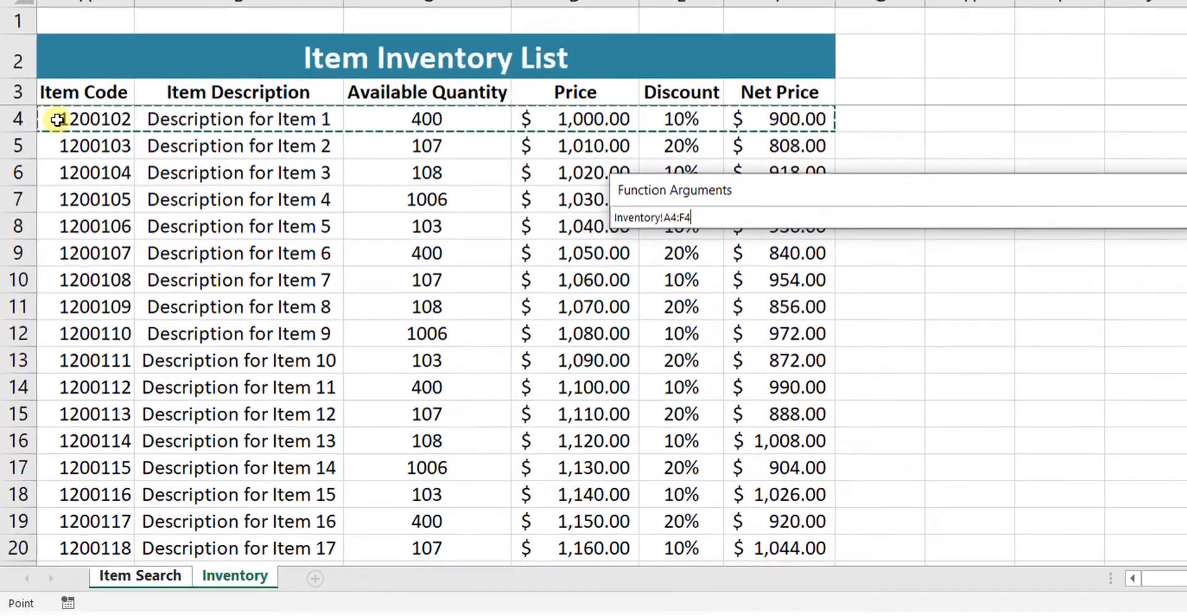
key("shift+Right")
key("shift+Right")
key("shift+Right")
key("shift+Right")
key("shift+Down")
key("shift+Down")
key("shift+Down")
key("shift+Down")
key("shift+Down")
key("shift+Down")
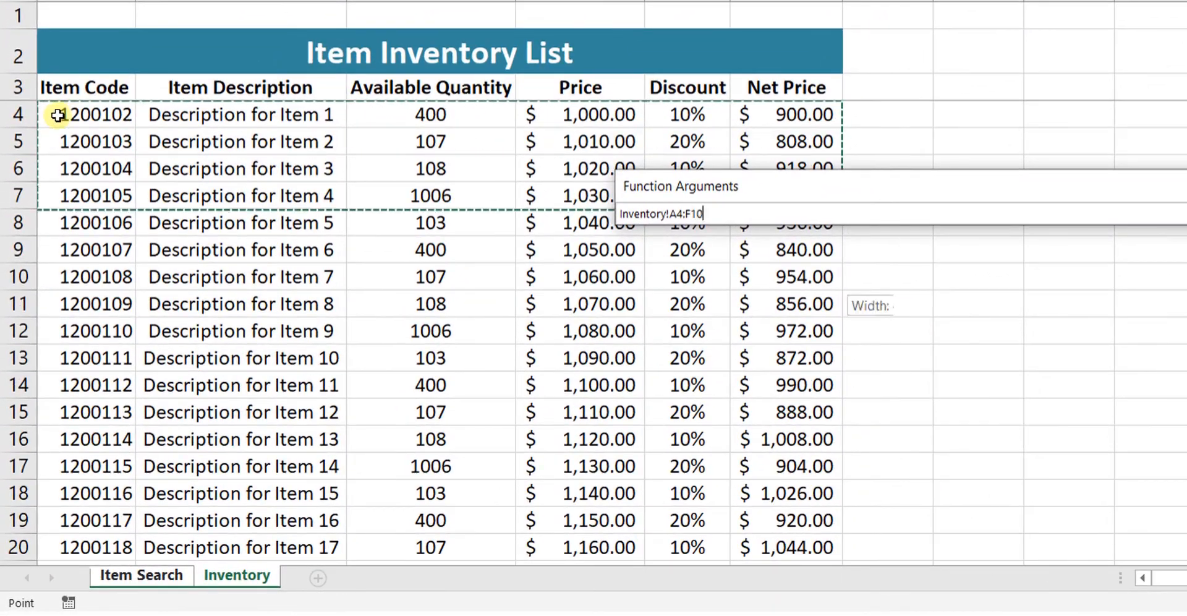
key("shift+Down")
key("shift+Down")
key("shift+Down")
key("shift+Down")
key("shift+Down")
key("shift+Down")
key("shift+Down")
key("shift+Down")
key("shift+Down")
key("shift+Down")
key("shift+Down")
key("shift+Down")
key("shift+Down")
key("shift+Down")
key("shift+Down")
key("shift+Down")
key("shift+Down")
key("shift+Down")
key("shift+Down")
key("shift+Down")
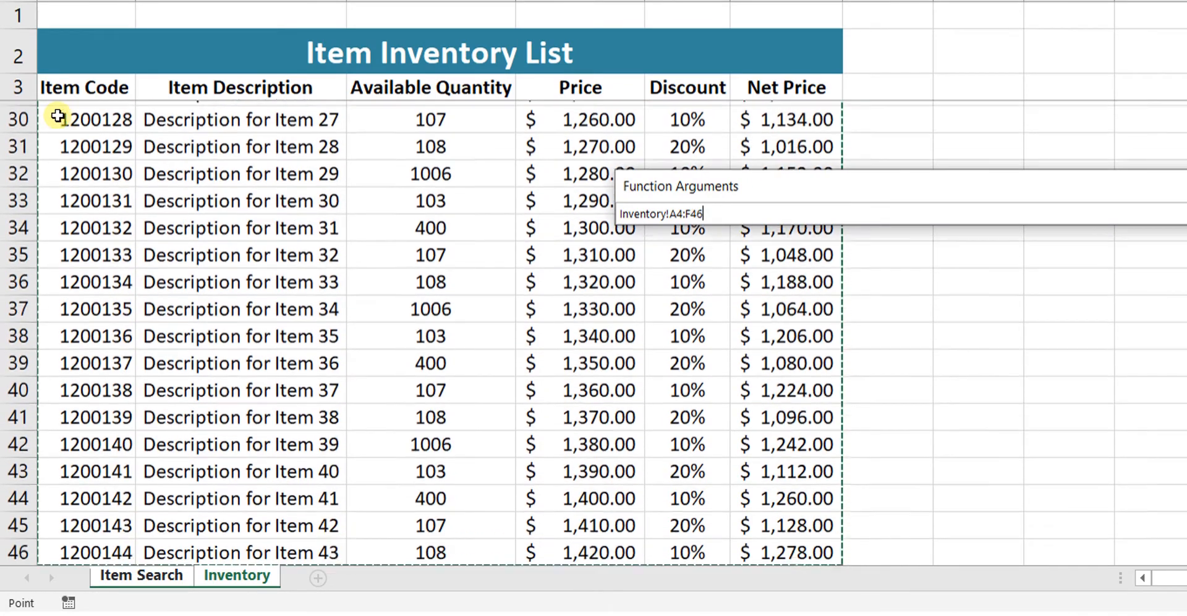
key("shift+Down")
key("shift+Down")
key("shift+Down")
key("shift+Down")
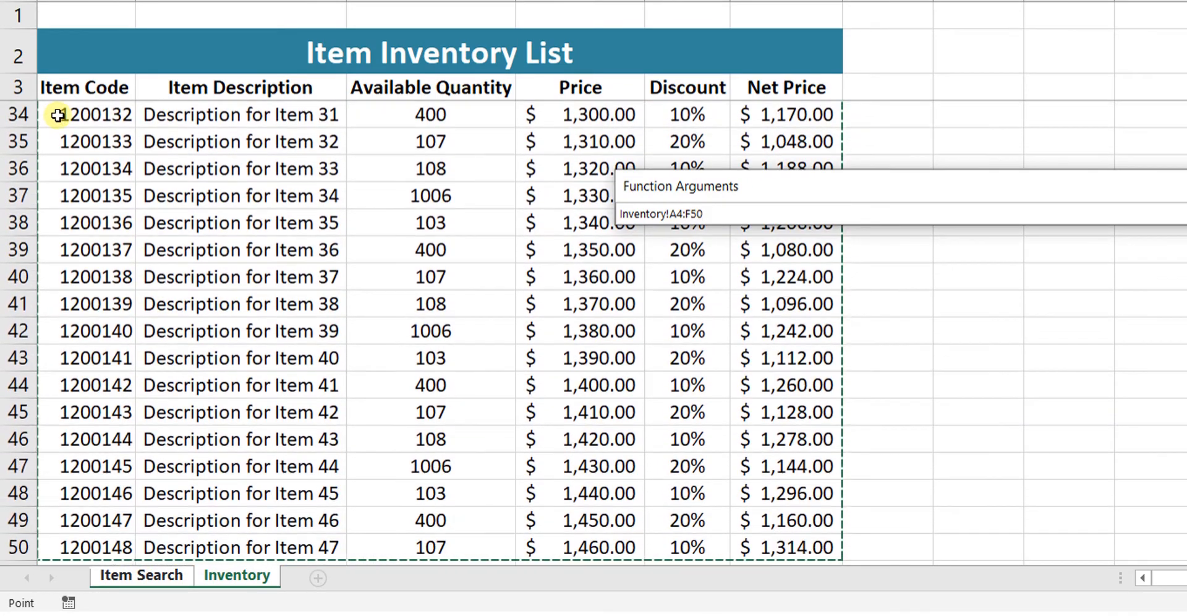
key("shift+Down")
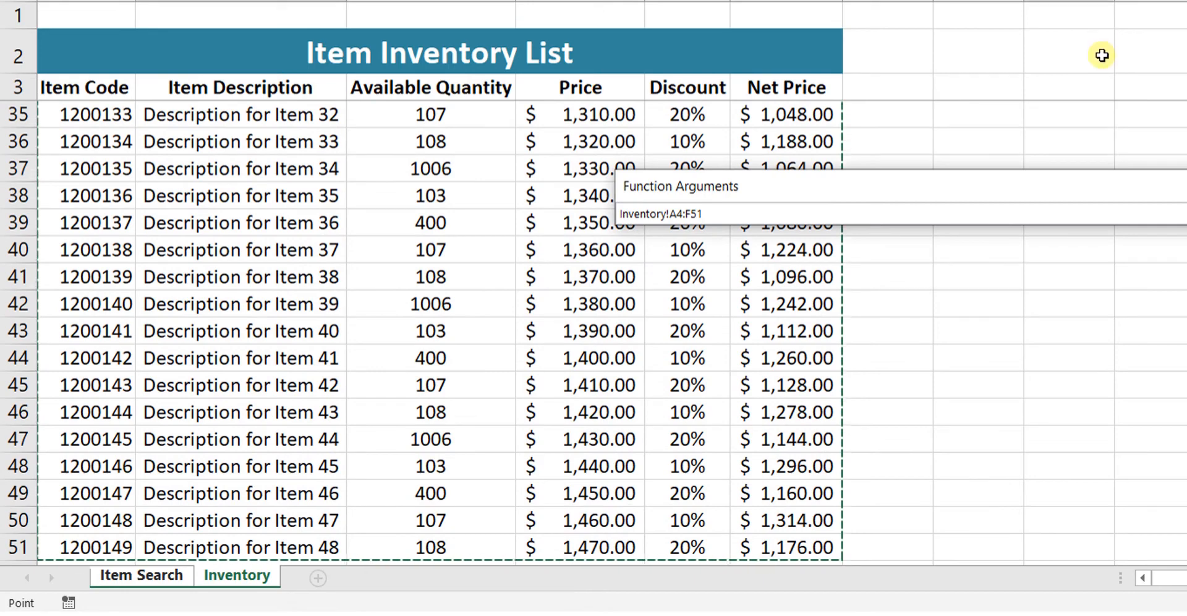
key("Return")
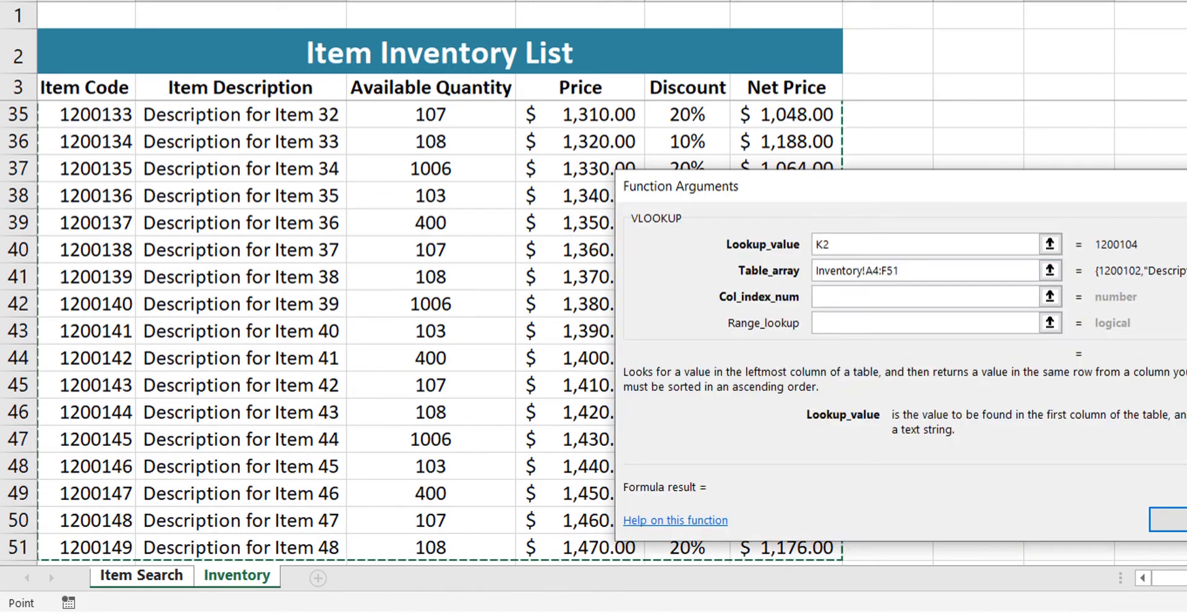
Set the VLOOKUP's column index number to 1 to return the Item Code column
left_click(885, 292)
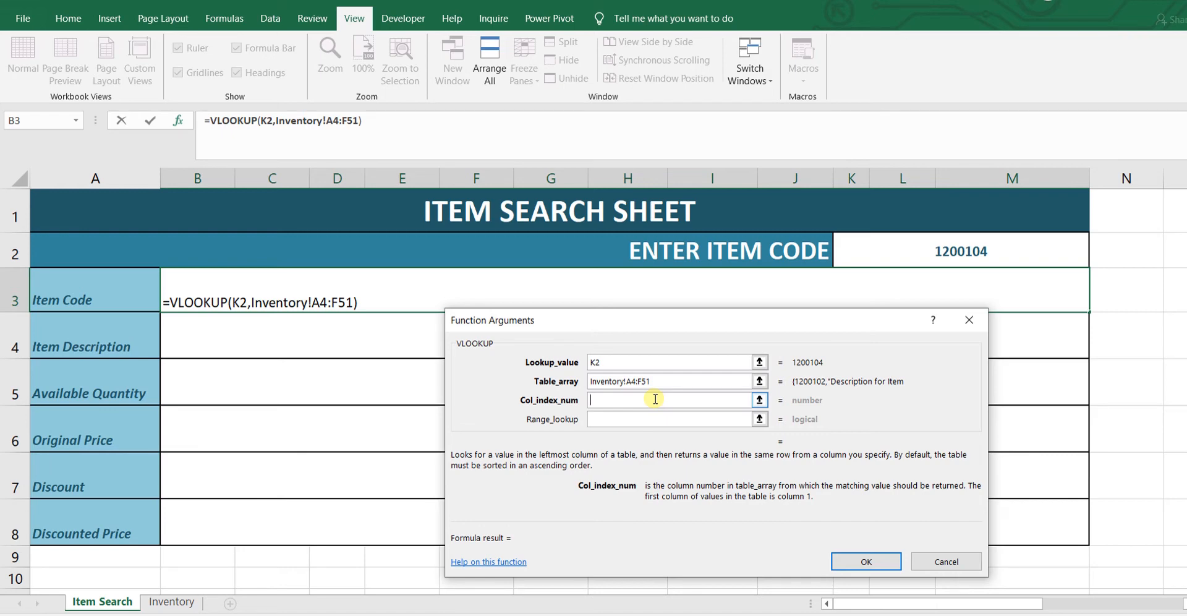
type("1")
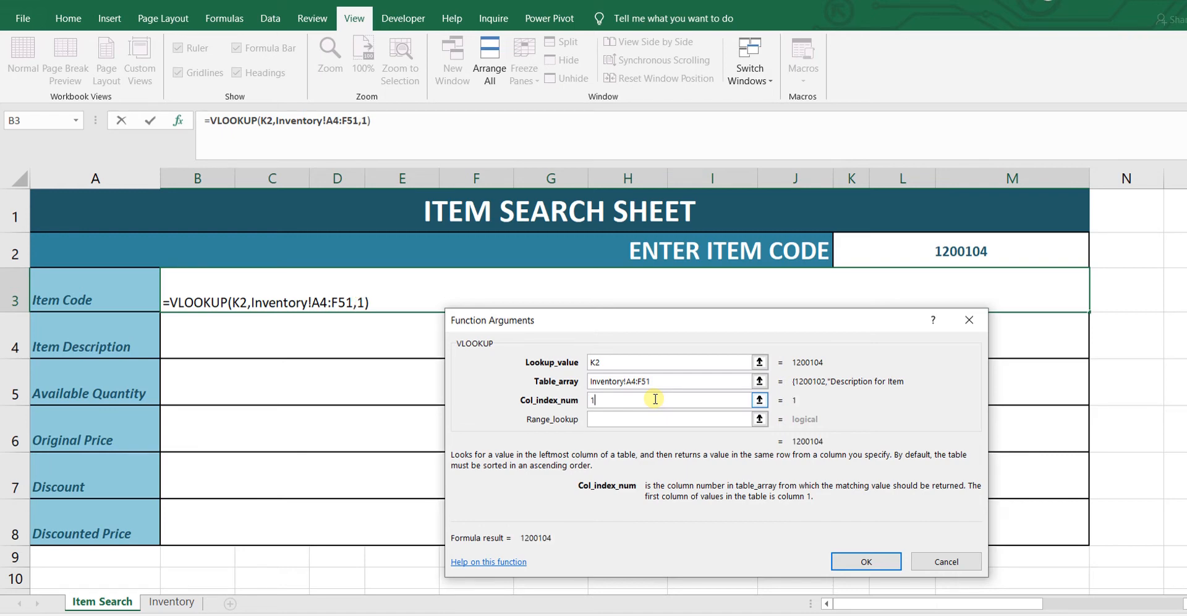
key("Tab")
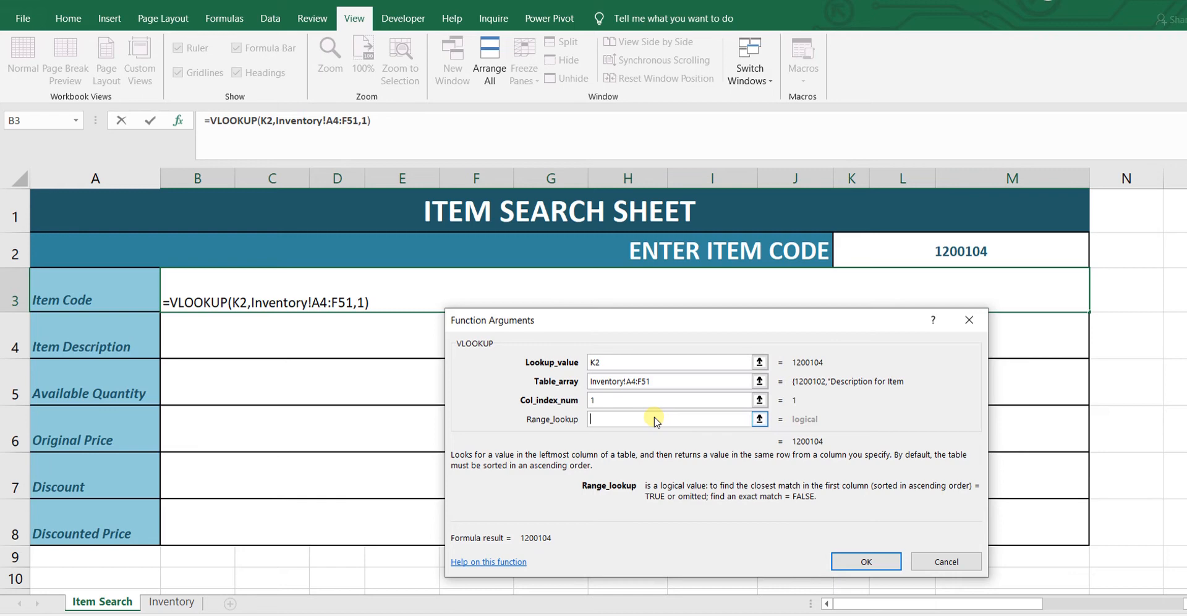
Set the VLOOKUP's range lookup to TRUE for a closest match
type("TURE")
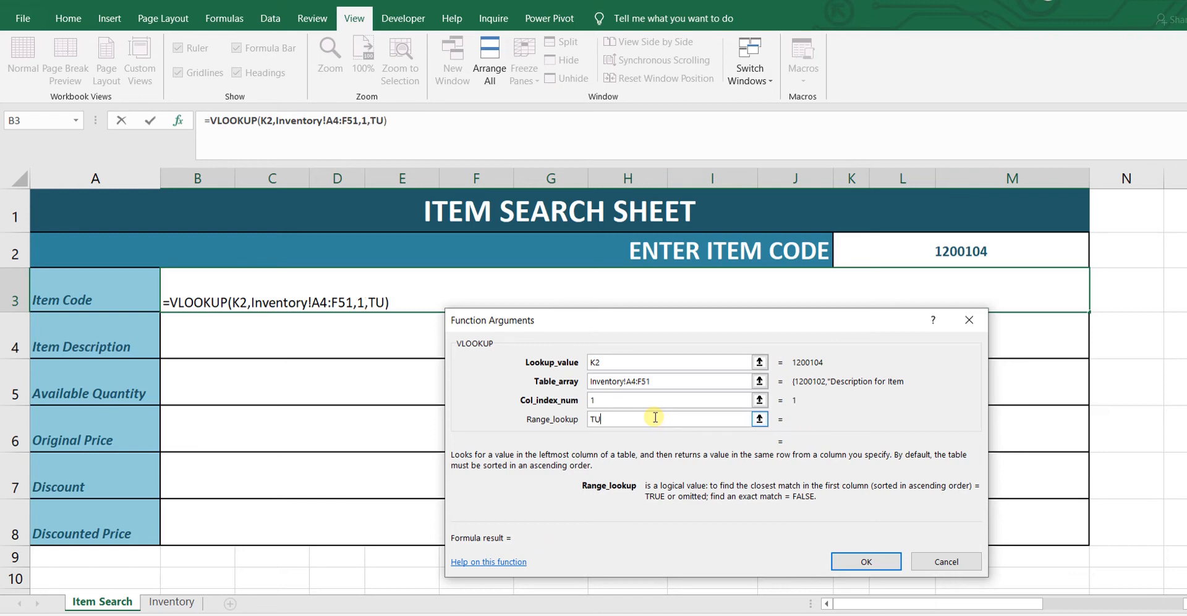
key("BackSpace")
key("BackSpace")
key("BackSpace")
type("RUE")
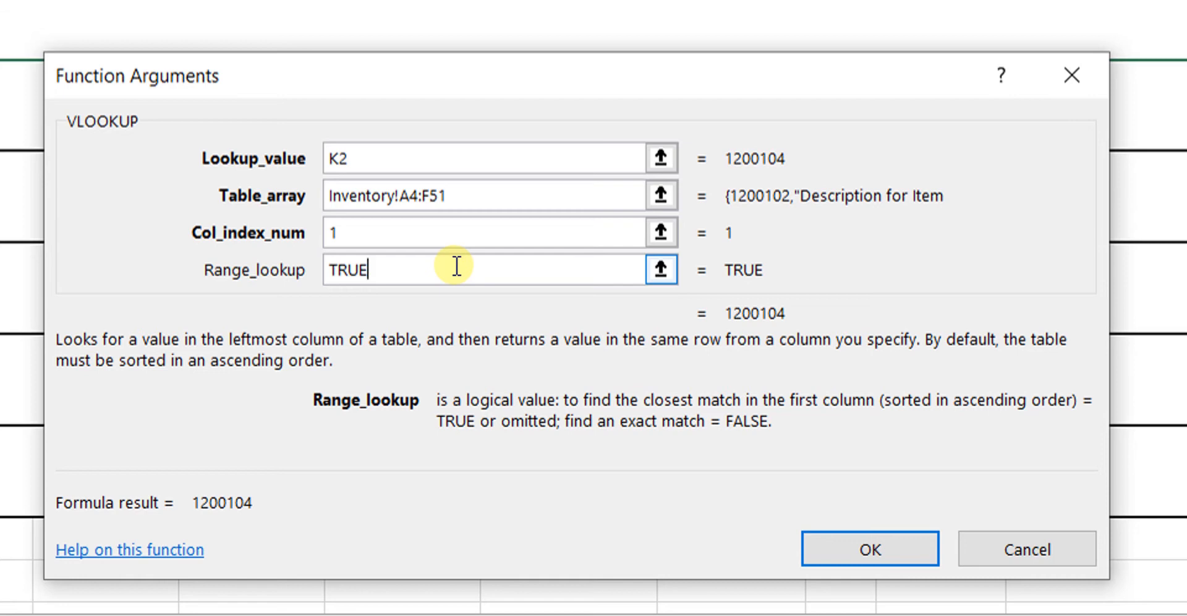
Set the range lookup to FALSE for an exact match and confirm the VLOOKUP in B3
key("BackSpace")
key("BackSpace")
key("BackSpace")
key("BackSpace")
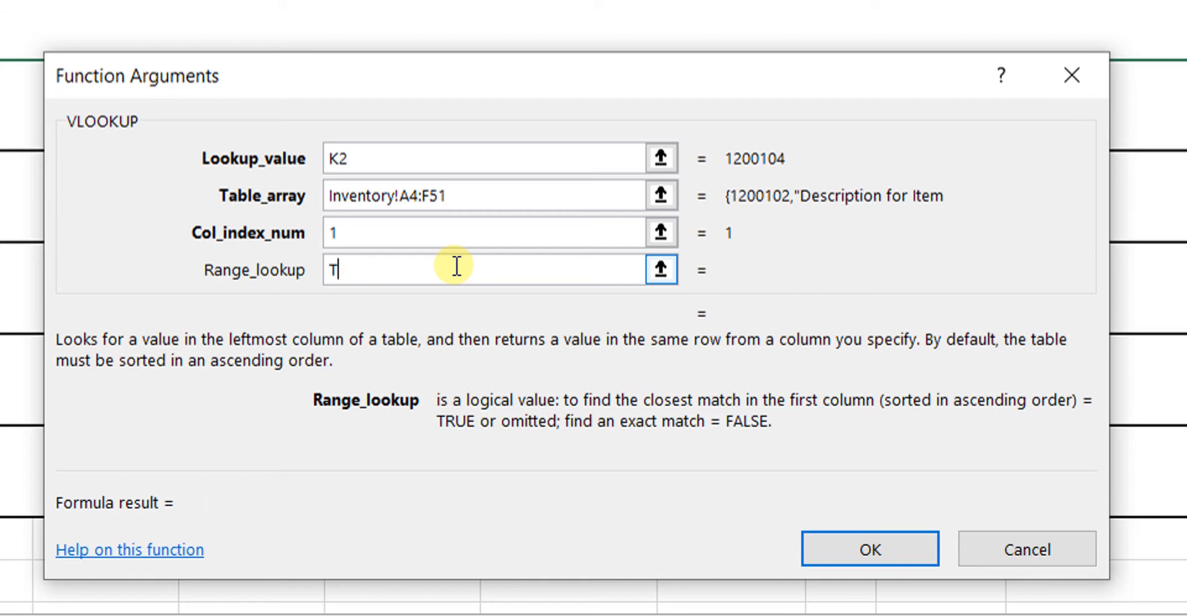
type("FALSE")
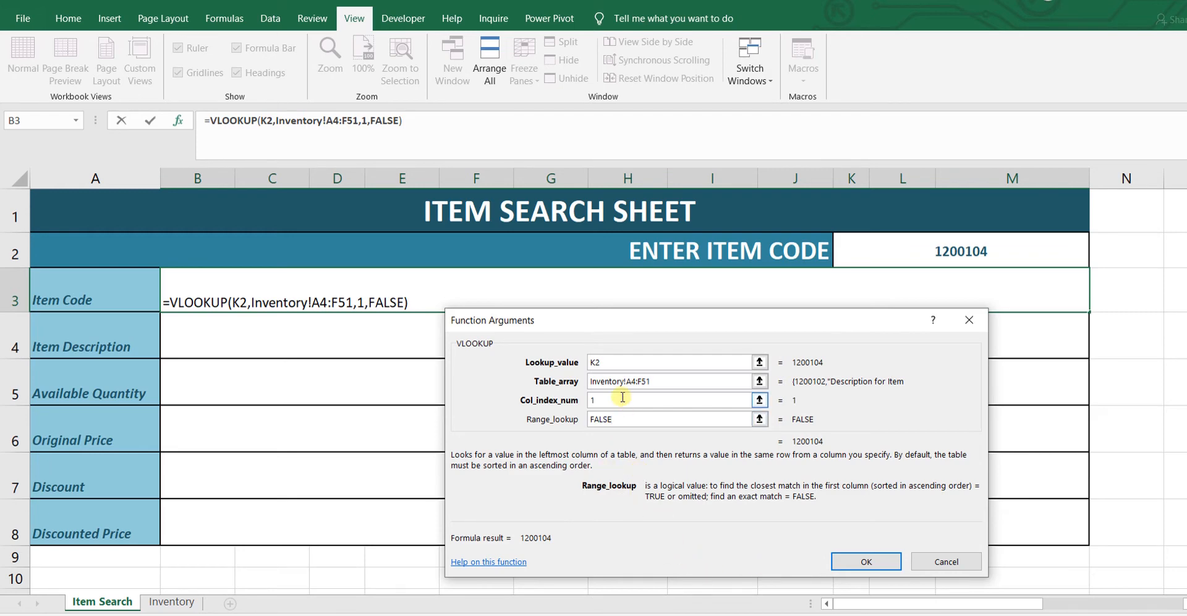
left_click(864, 564)
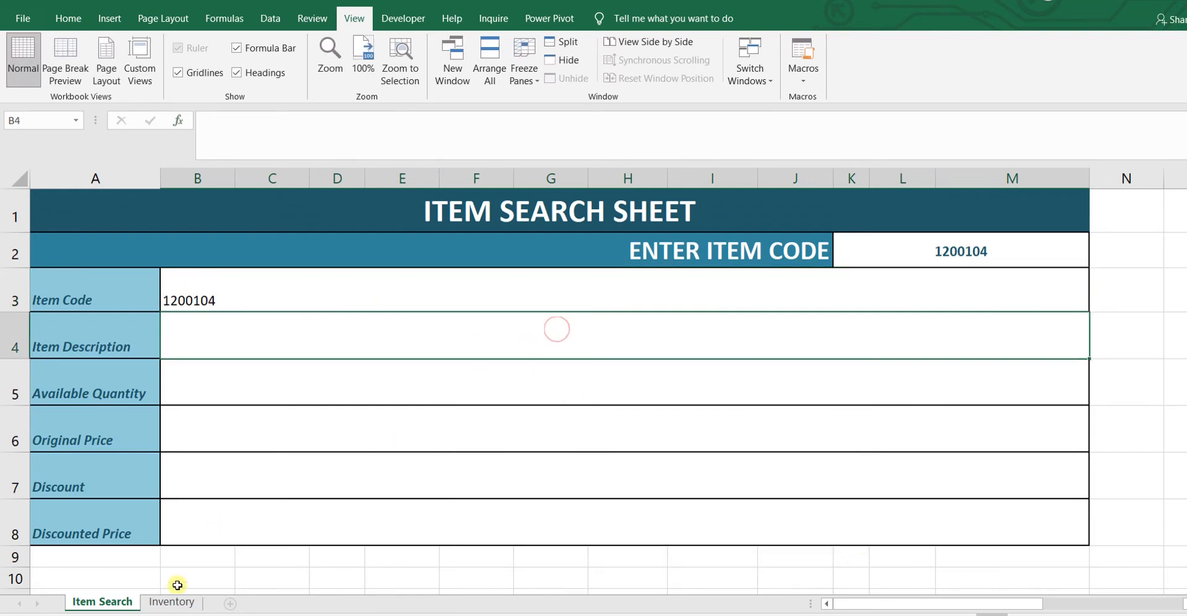
Label cells A1 to D1 of the Inventory sheet Col 1, Col 2, Col 3 and Col 4
left_click(168, 601)
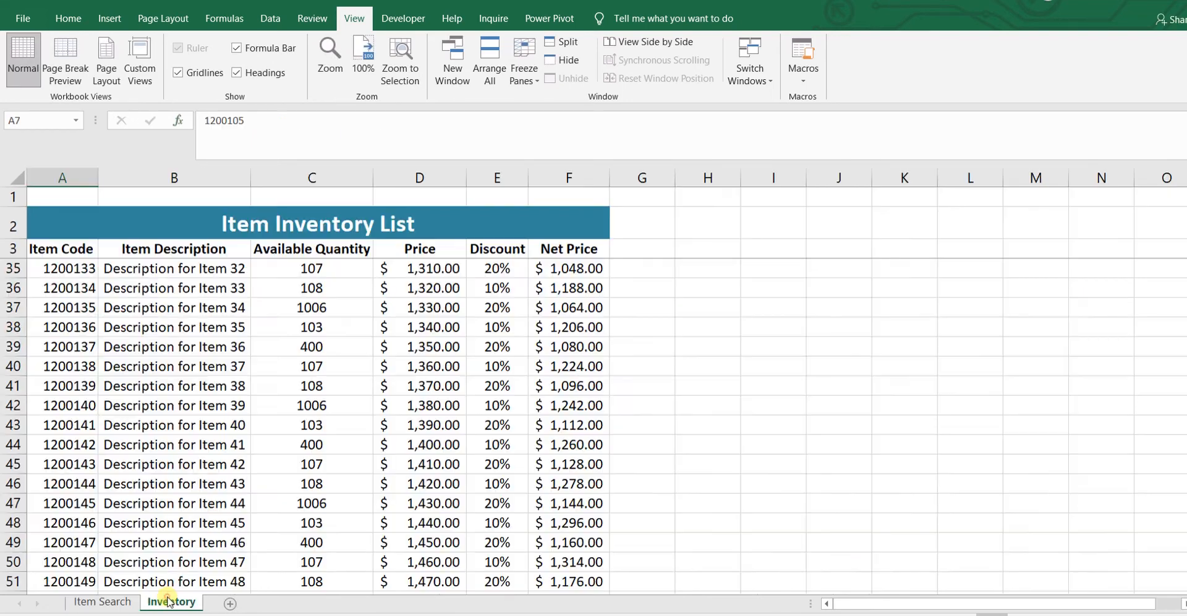
left_click(42, 202)
type("Col")
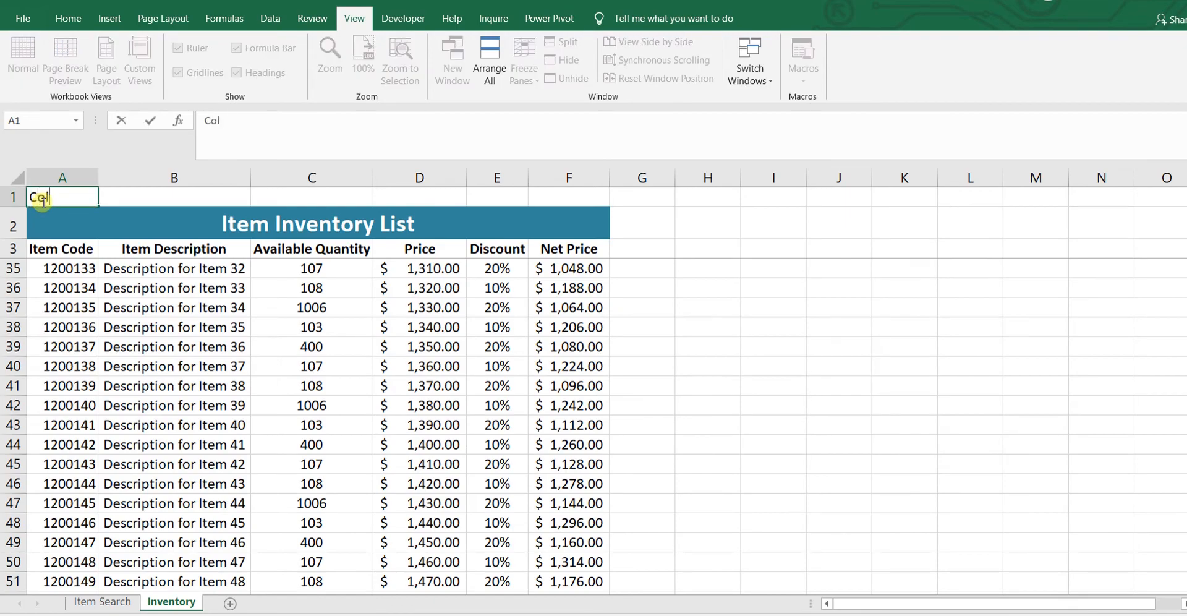
type(" 1")
key("Return")
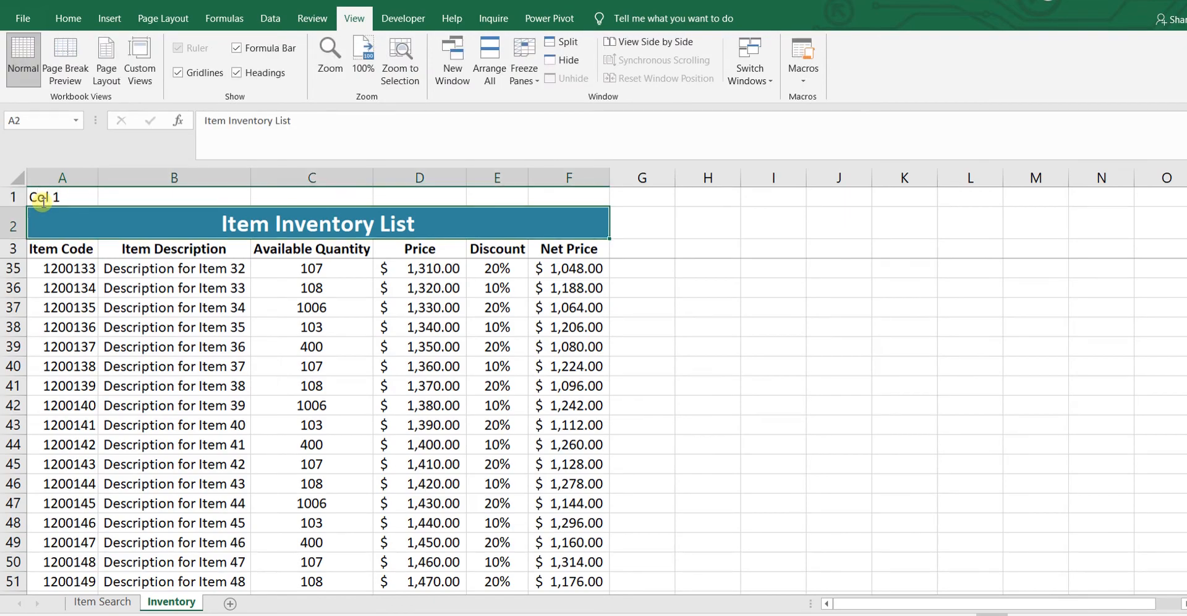
key("Up")
key("Right")
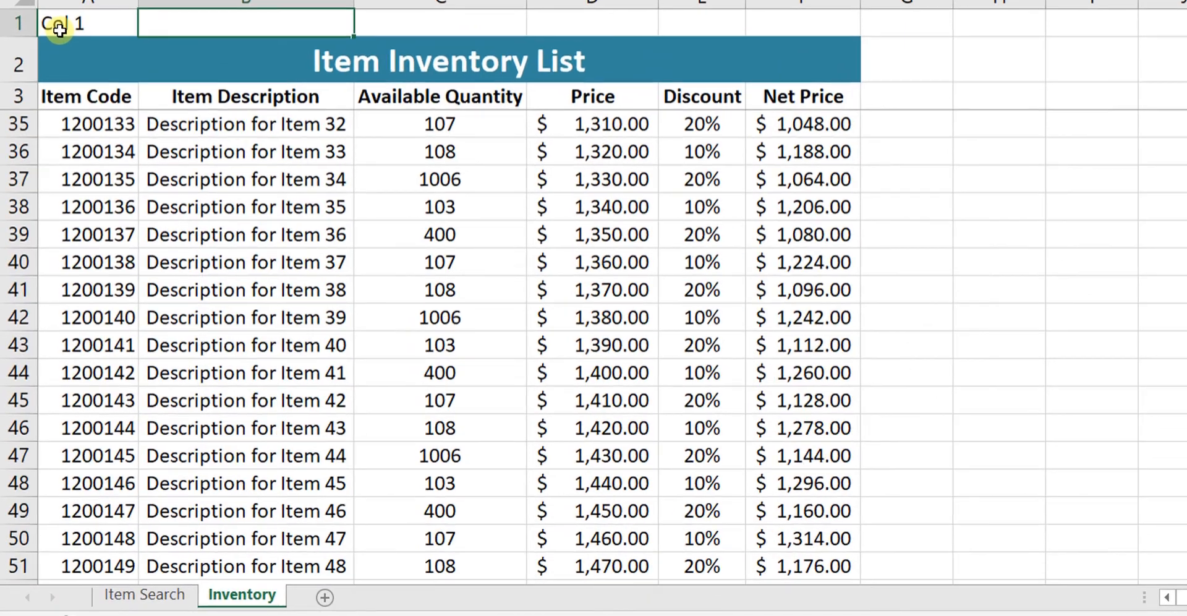
type("Col 2")
key("Tab")
type("Col 3")
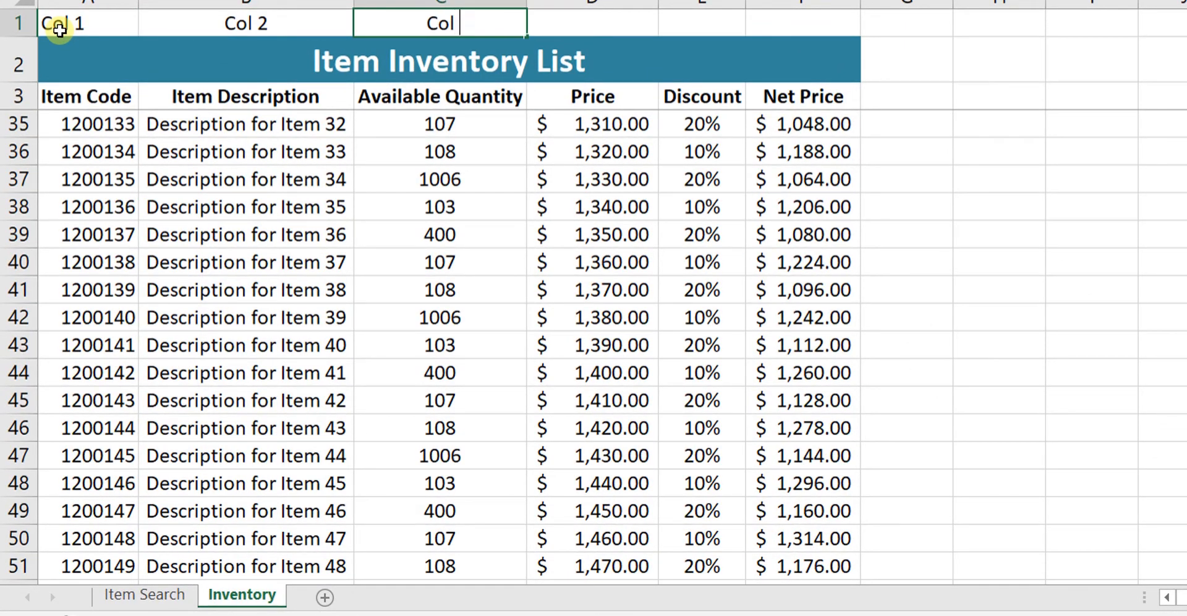
key("Tab")
type("Col 4")
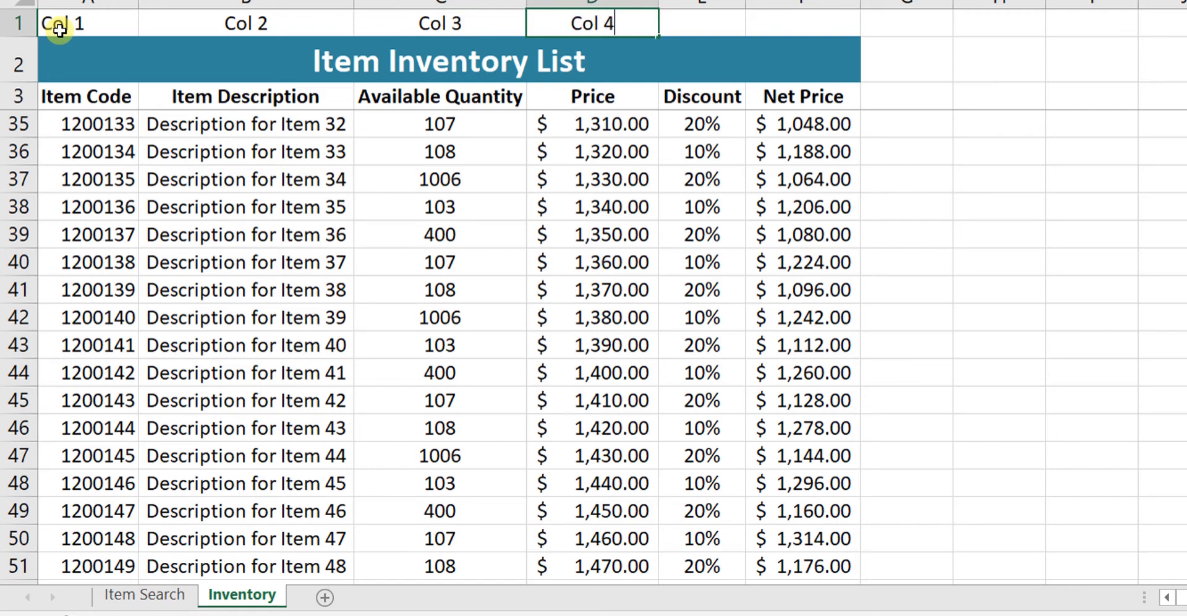
key("Return")
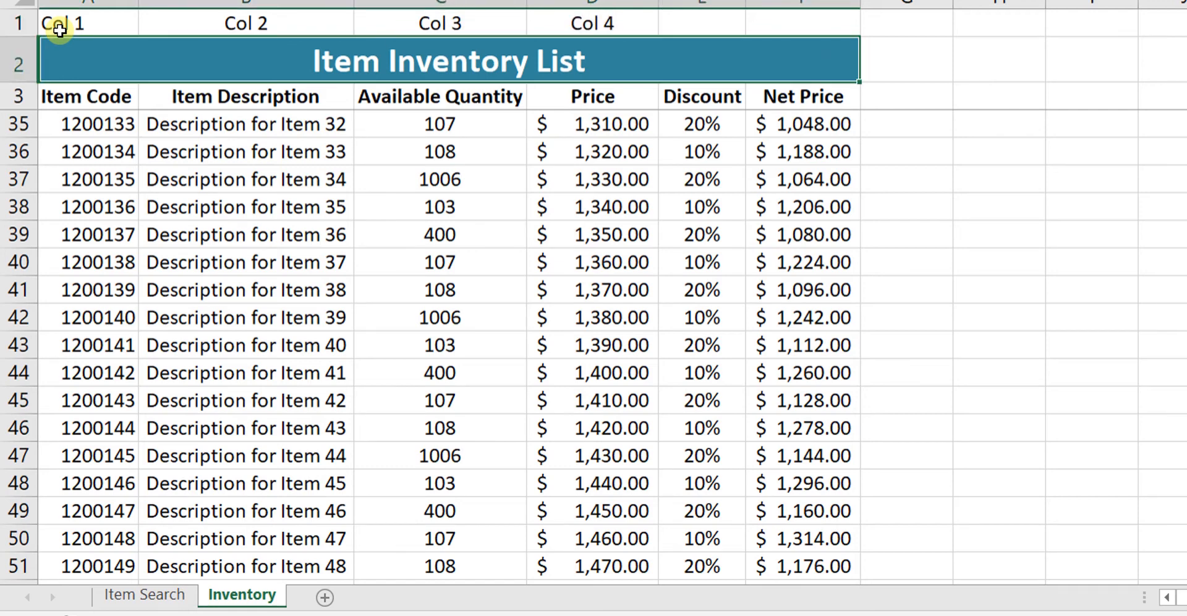
Label the Discount column Col 5 in E1 and the Net Price column Col6 in F1
key("Right")
key("Left")
key("Up")
key("Left")
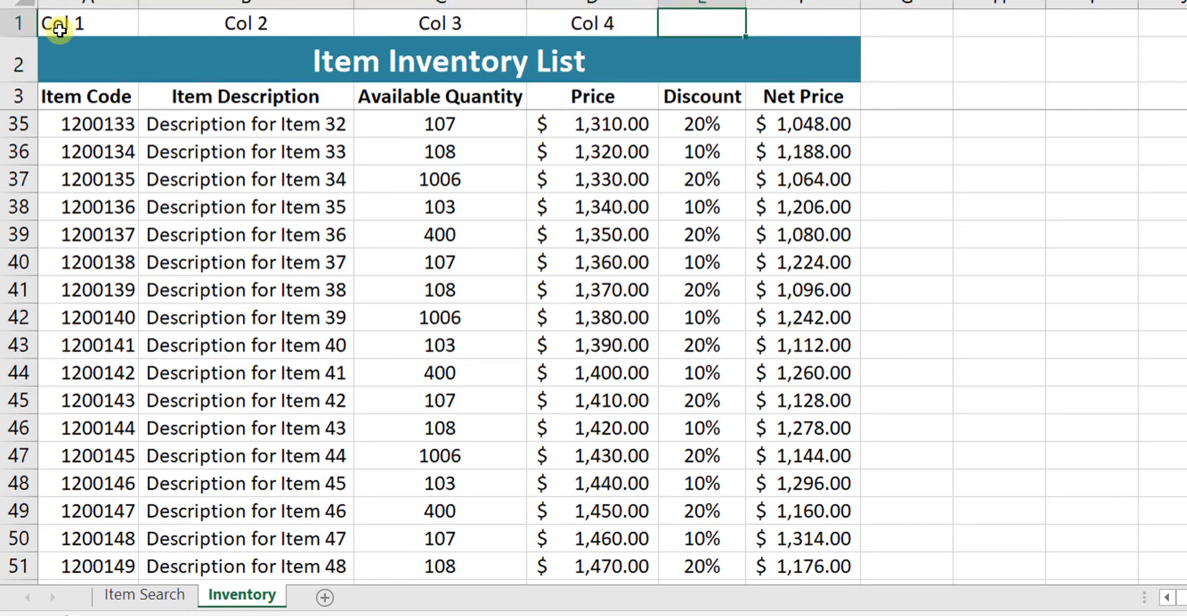
type("Col 5")
key("Tab")
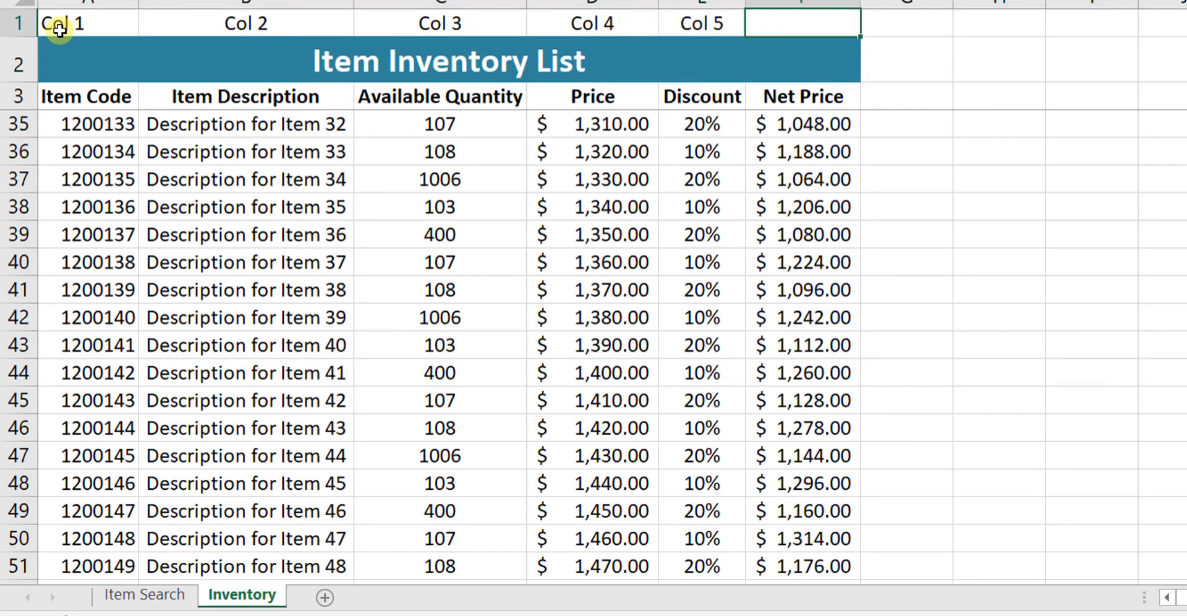
key("F2")
type("Col6")
left_click(252, 296)
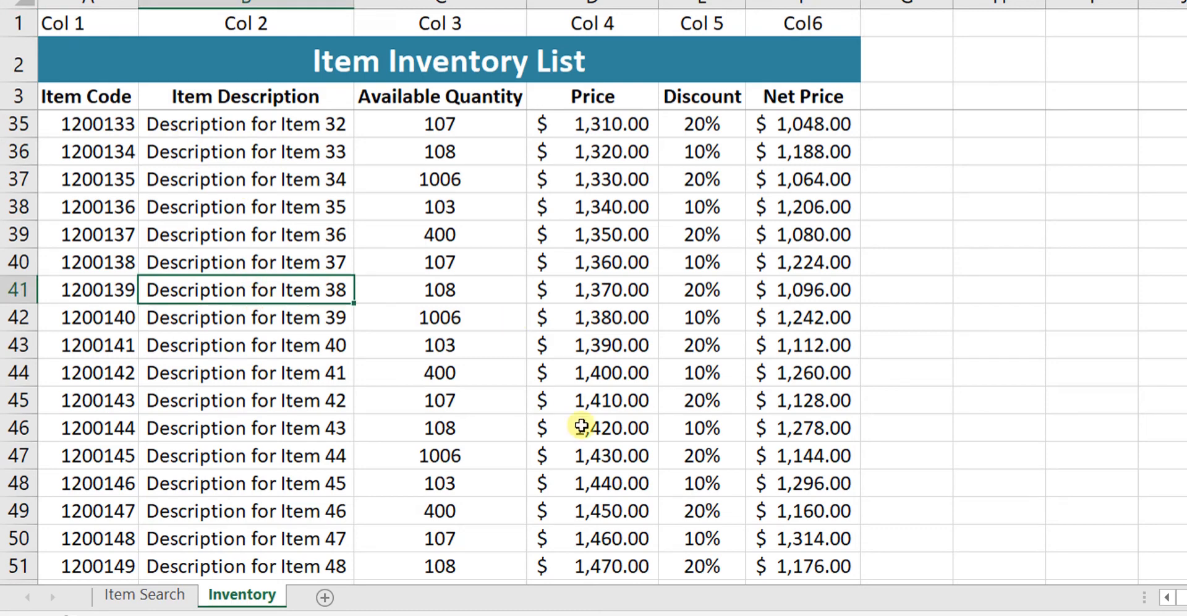
Start a VLOOKUP formula for the Item Description in B4 of the Item Search sheet with K2 as lookup value
left_click(162, 597)
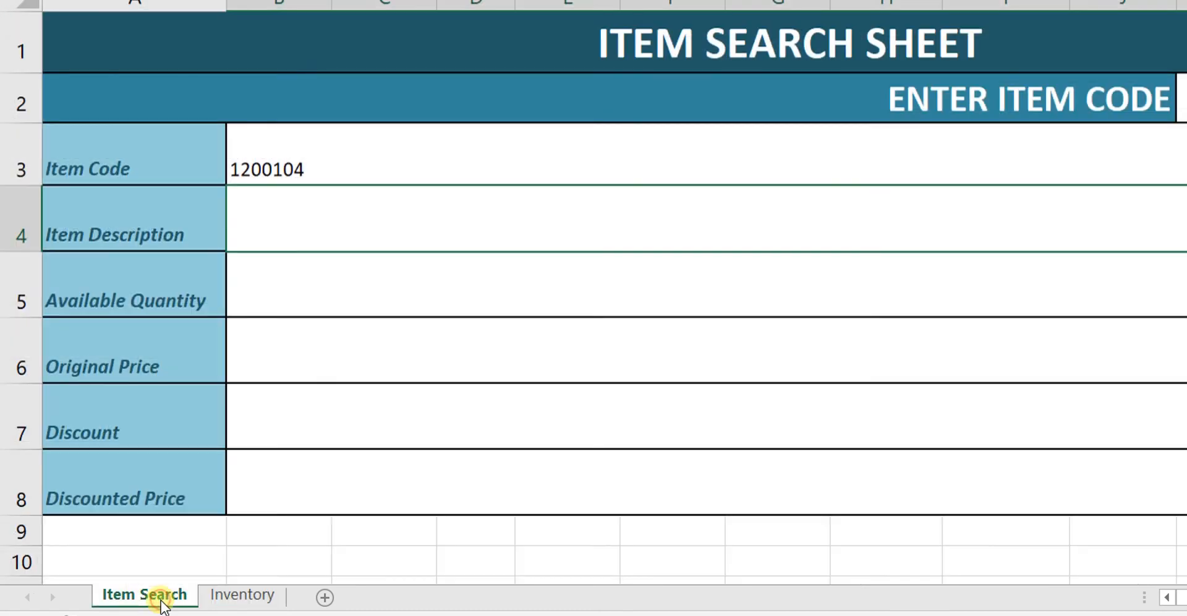
left_click(310, 146)
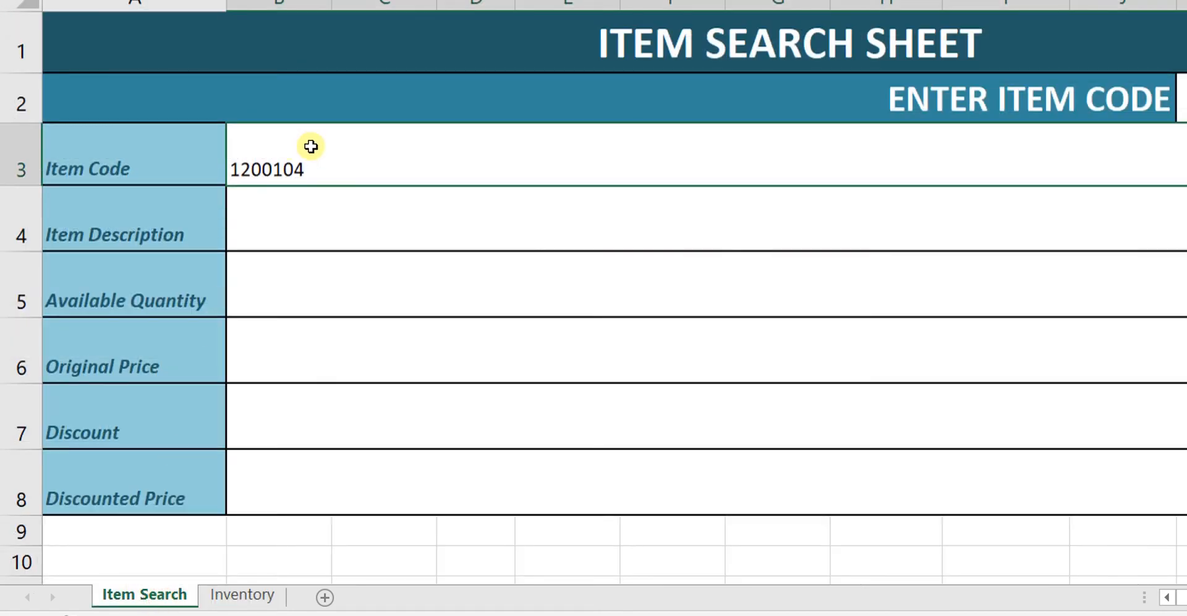
left_click(299, 230)
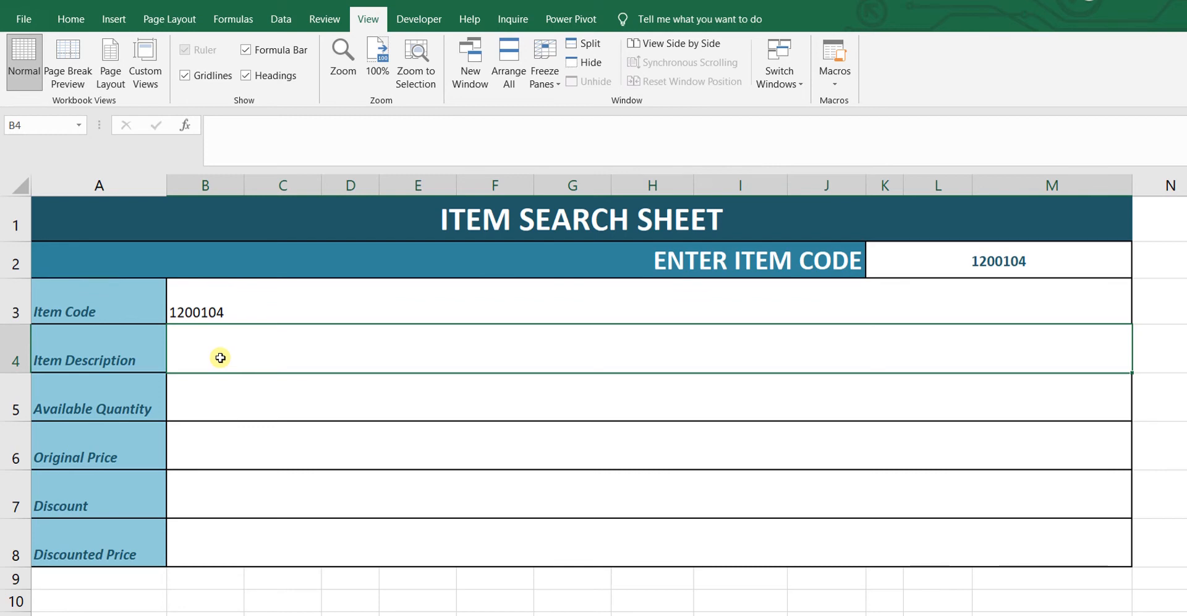
left_click(238, 406)
left_click(255, 335)
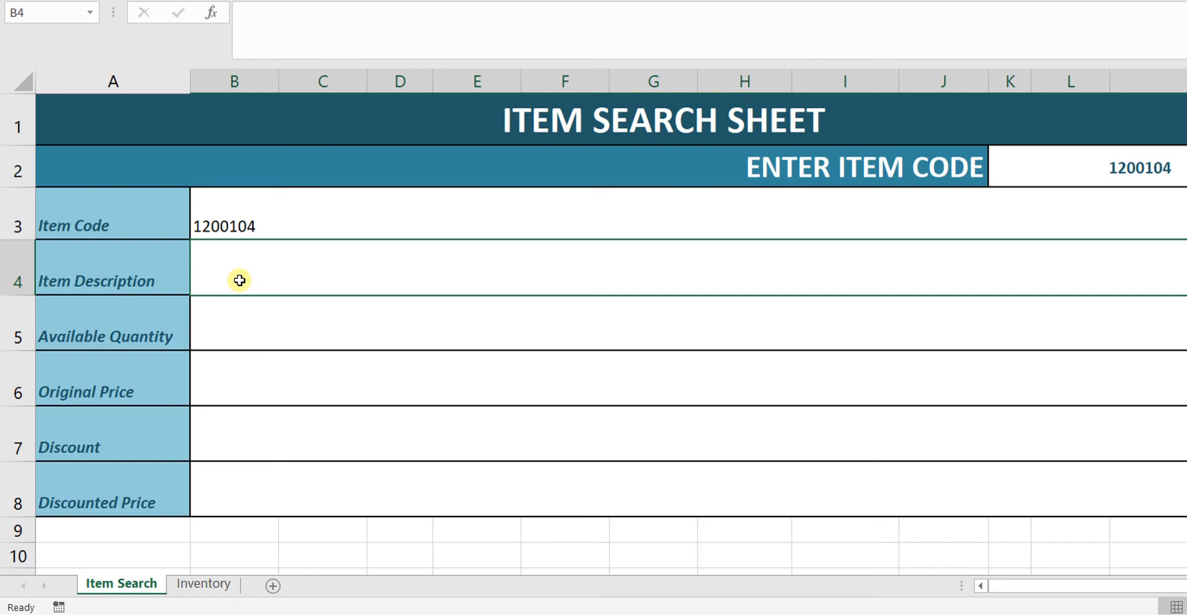
type("=")
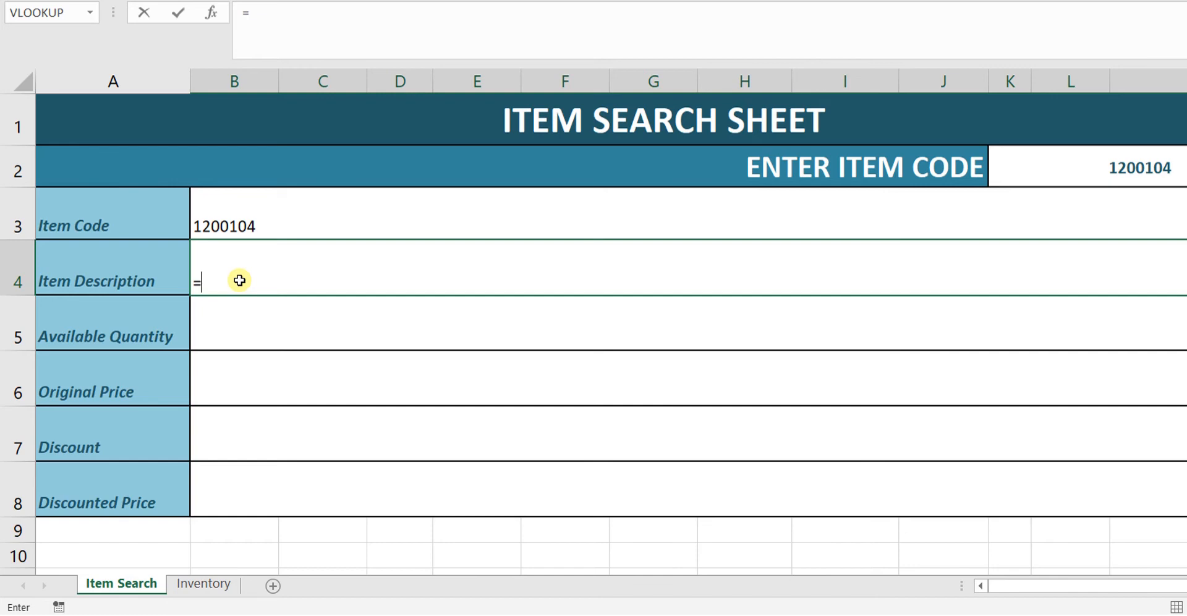
type("v")
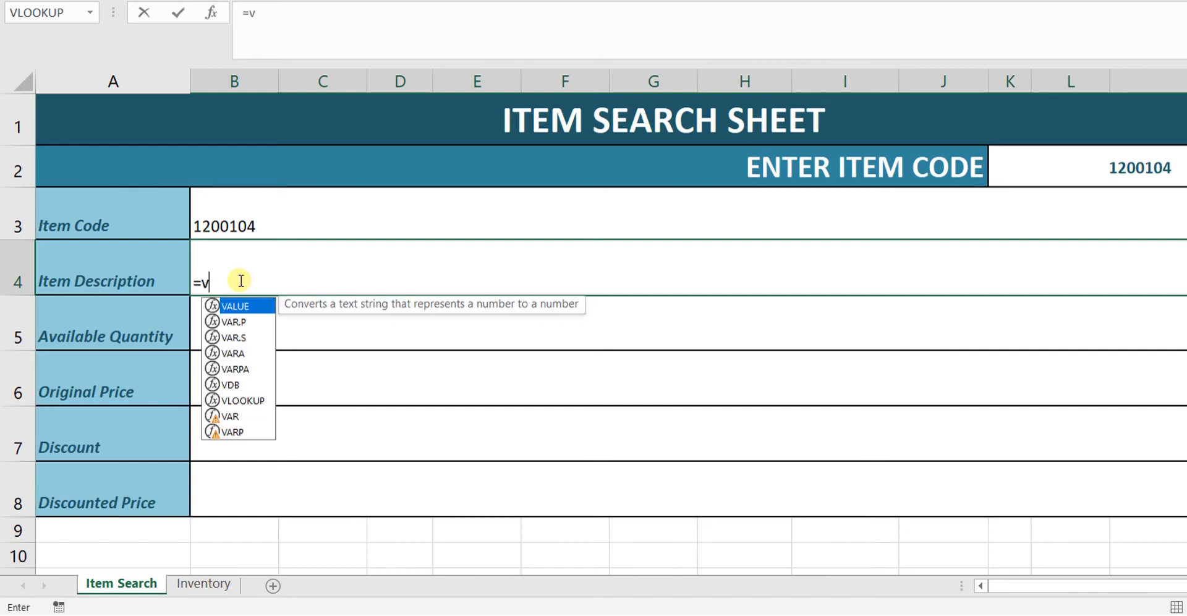
type("l")
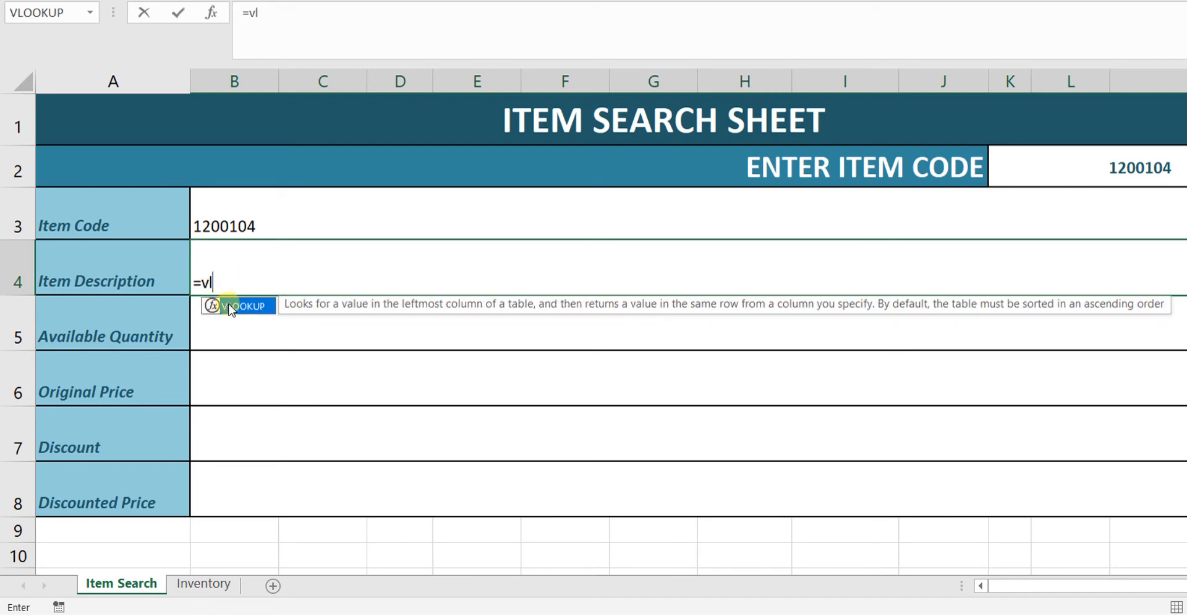
double_click(230, 306)
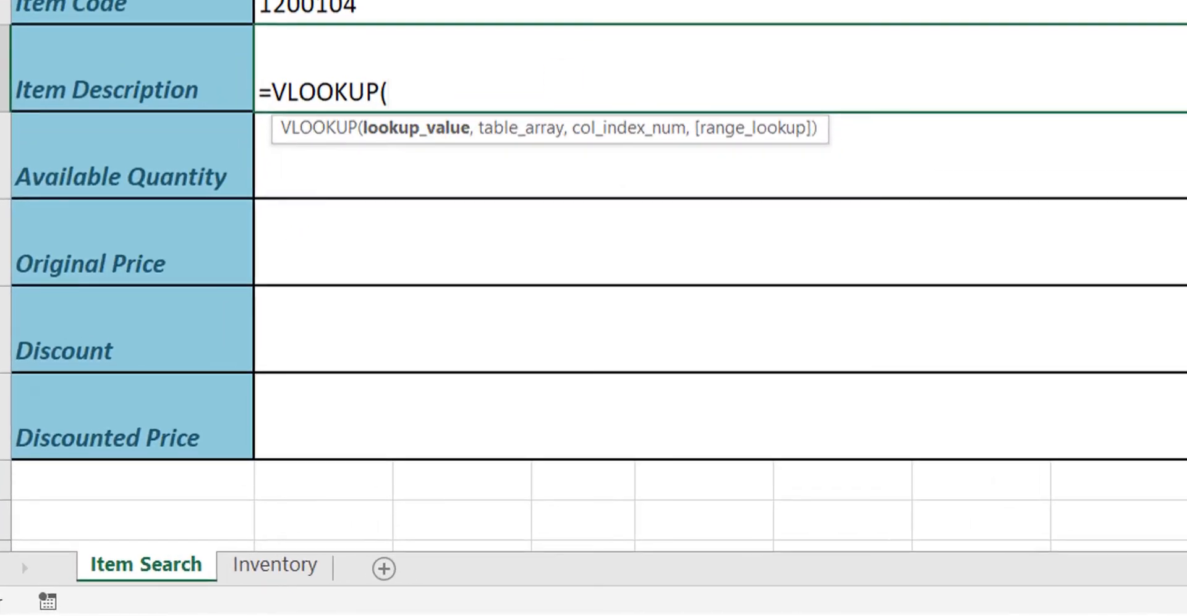
type("K2,")
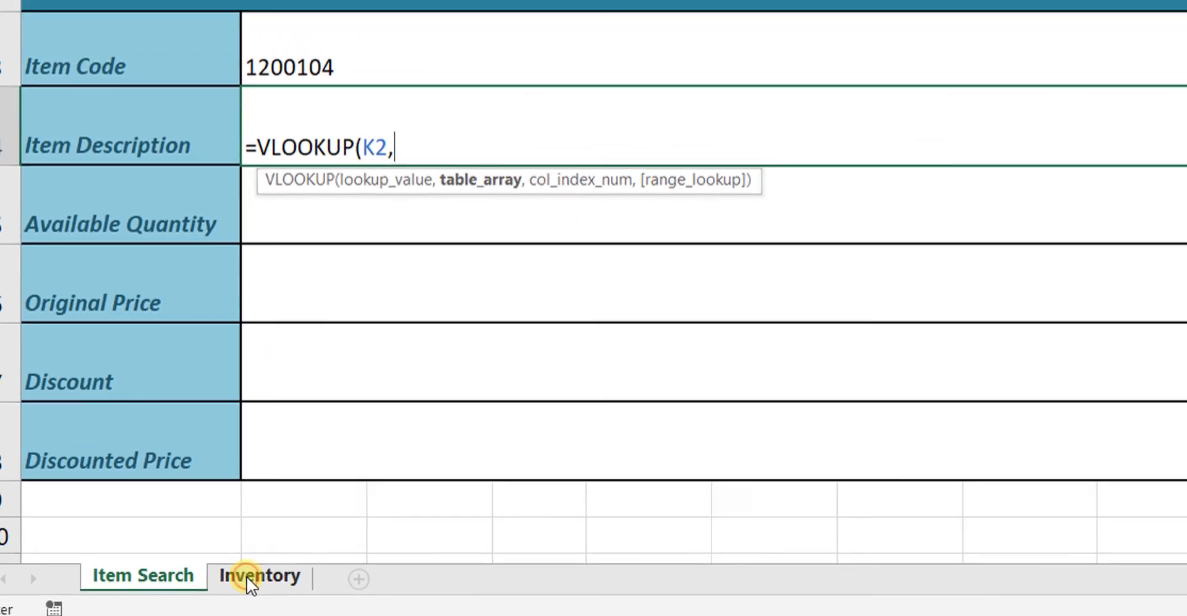
Set the VLOOKUP's table array to the range A4:F51 on the Inventory sheet
left_click(250, 576)
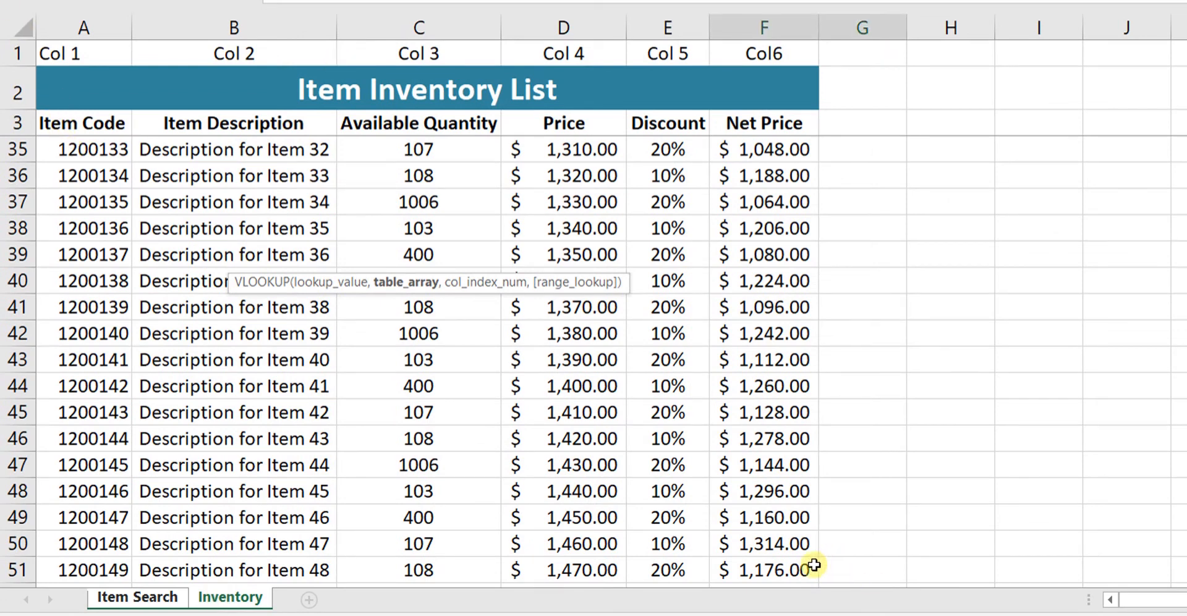
left_click_drag(808, 568, 66, 148)
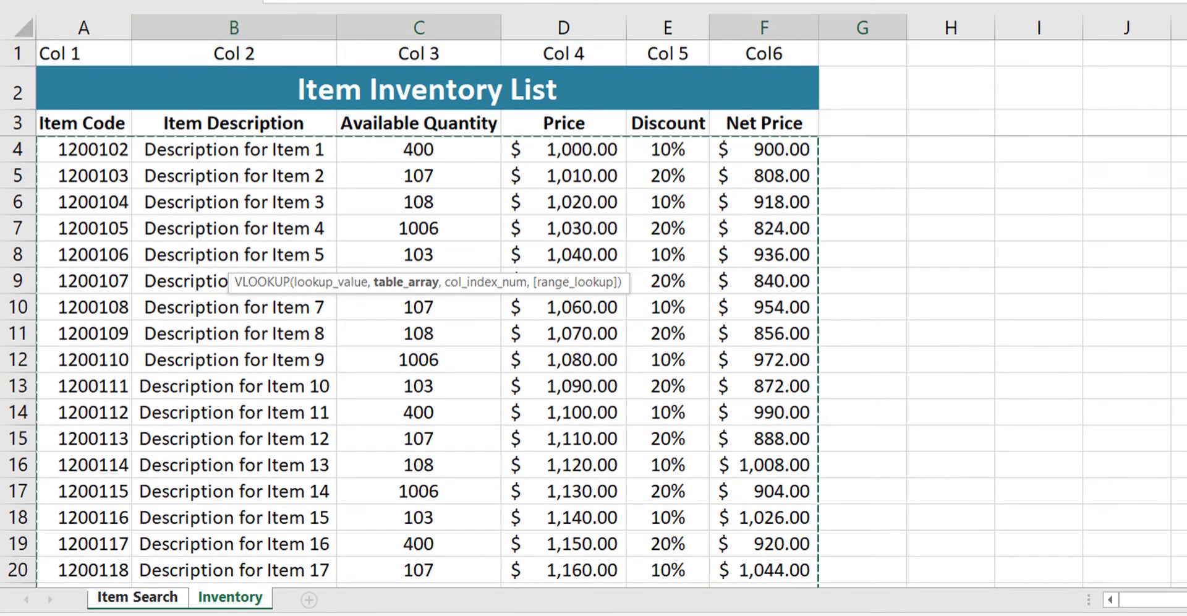
left_click(518, 1)
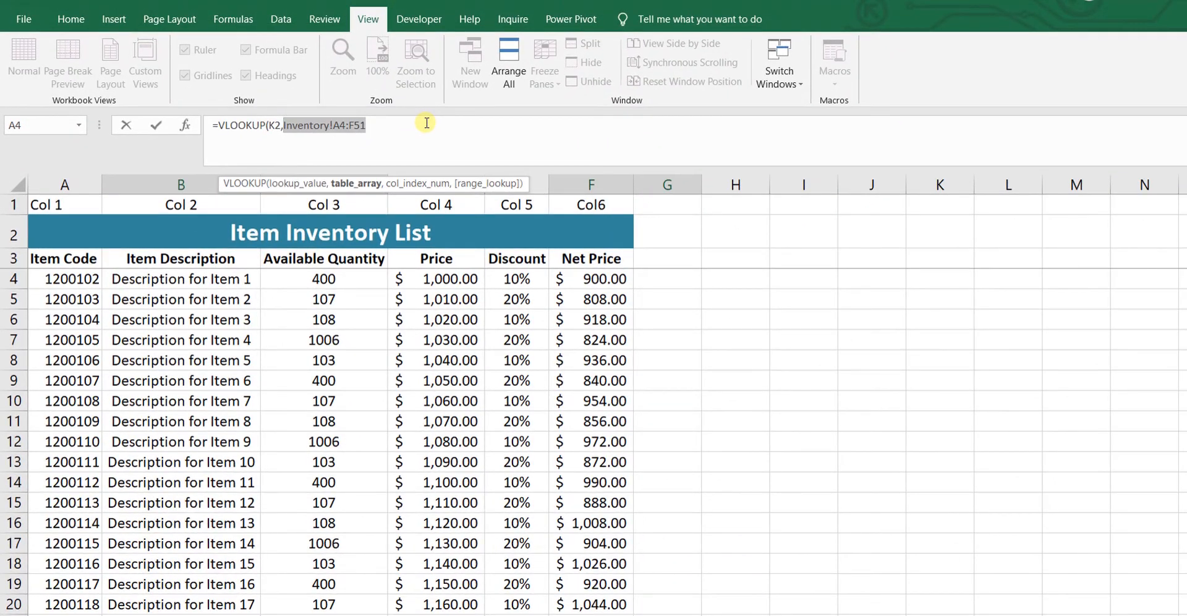
left_click(427, 122)
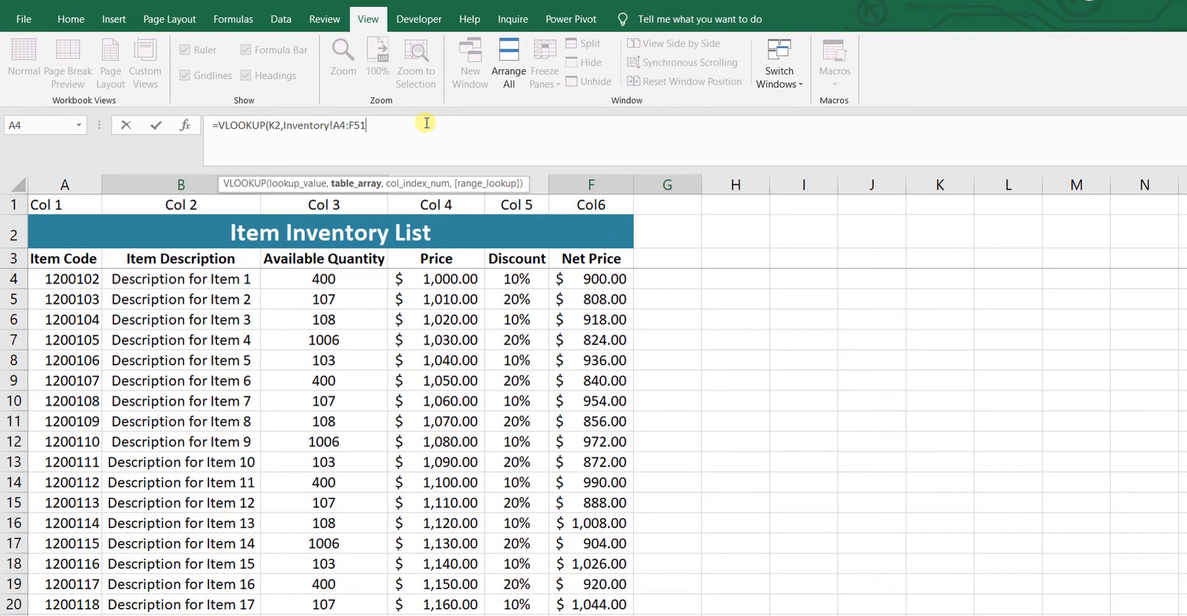
Complete the Item Description VLOOKUP with column index 2 and FALSE for an exact match, and confirm it
type(",")
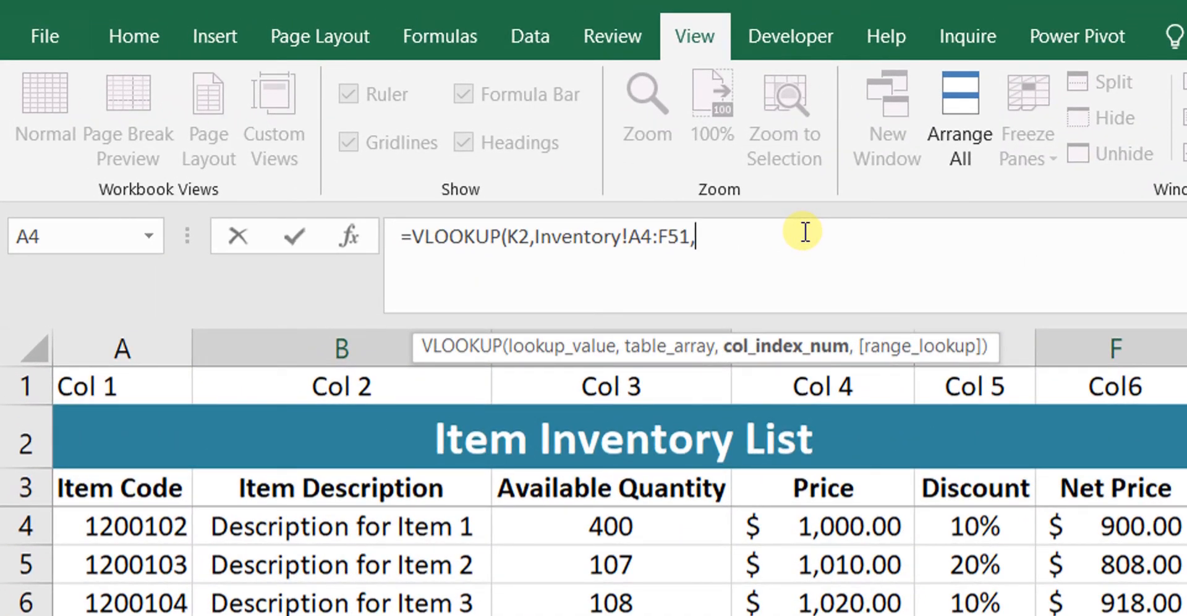
type("2")
type(",Fas")
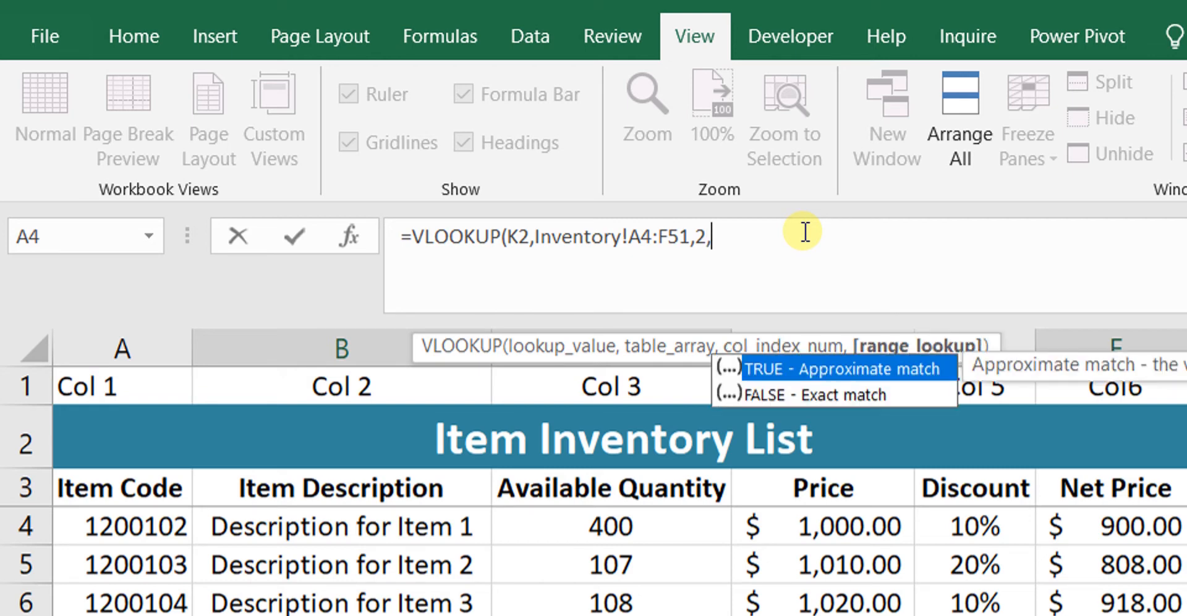
double_click(784, 393)
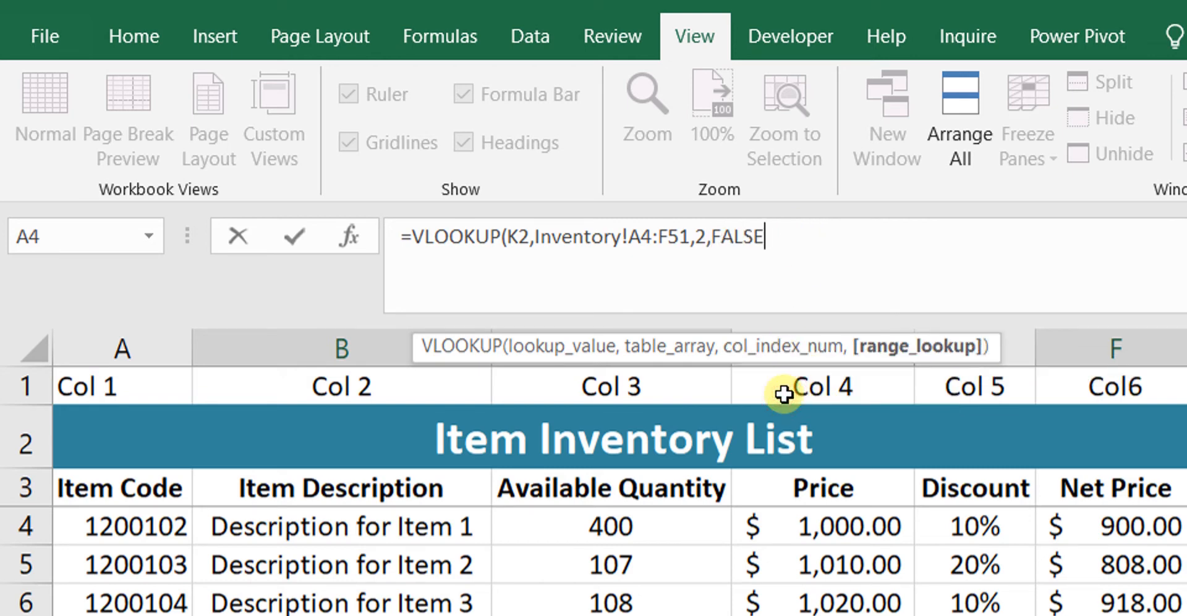
type(")")
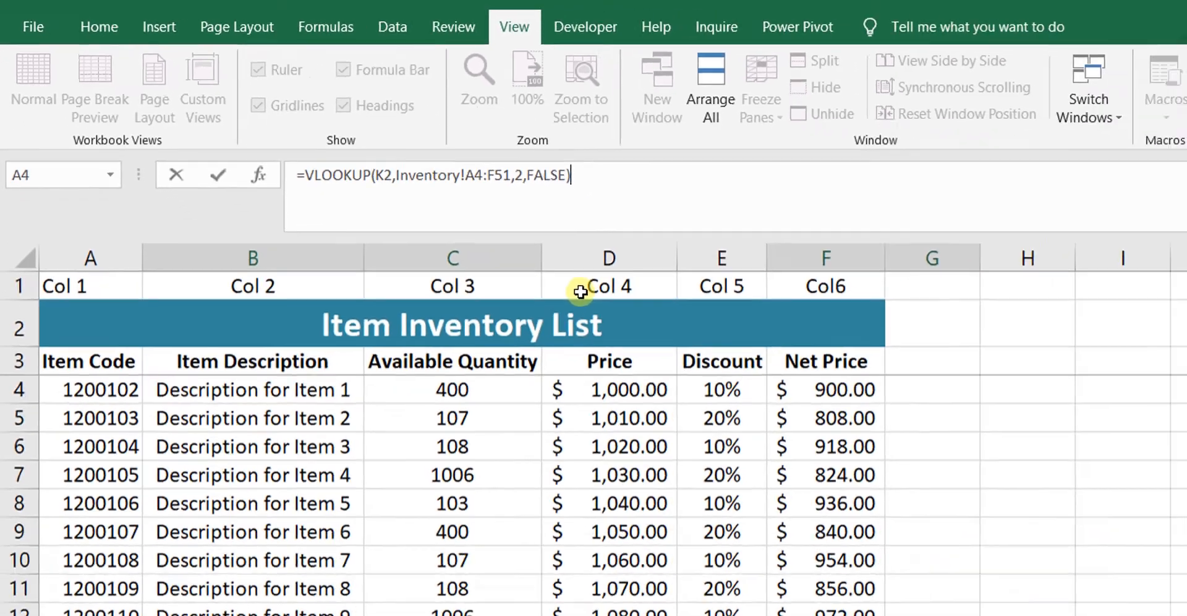
key("Return")
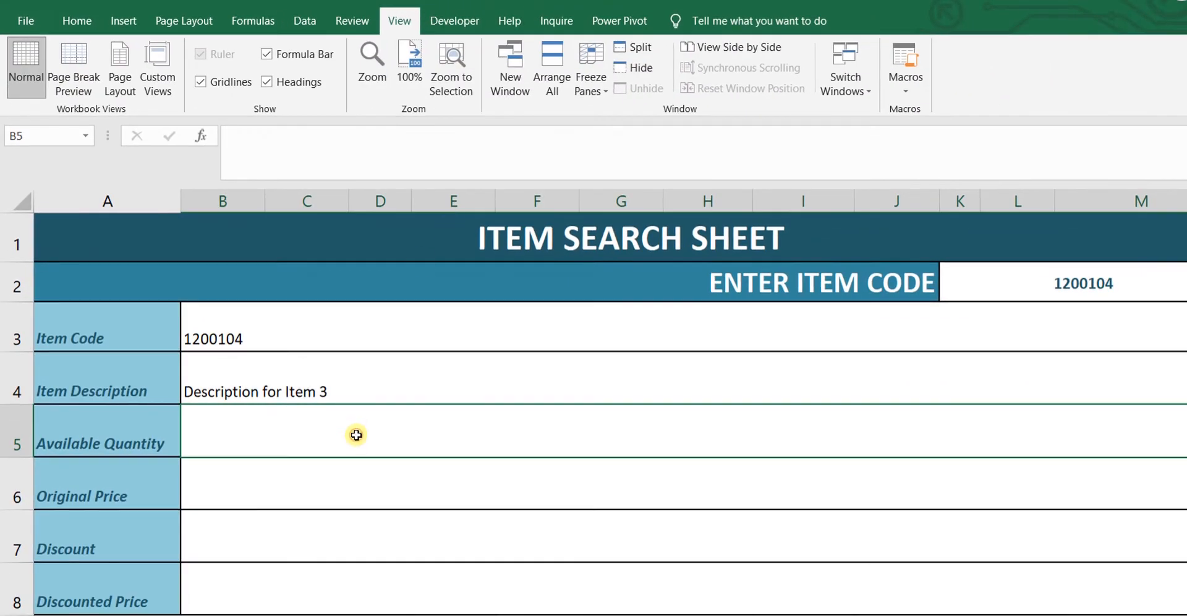
Test the lookup formulas by choosing item codes 1200106 and 1200107 in K2
left_click(417, 370)
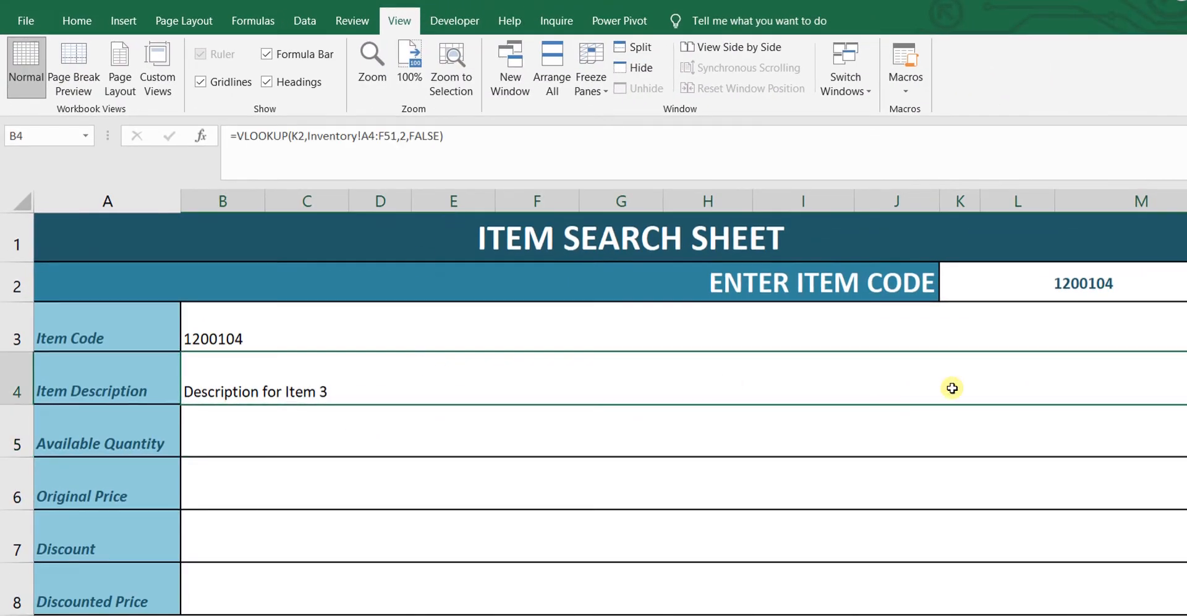
left_click(1063, 282)
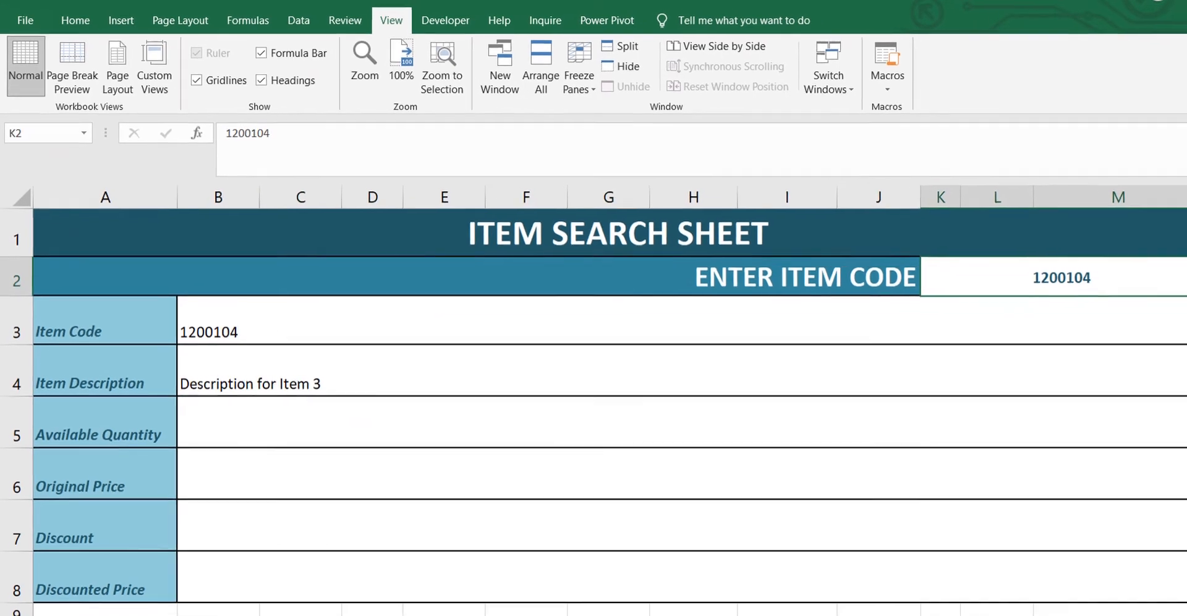
left_click(1185, 282)
left_click(1141, 267)
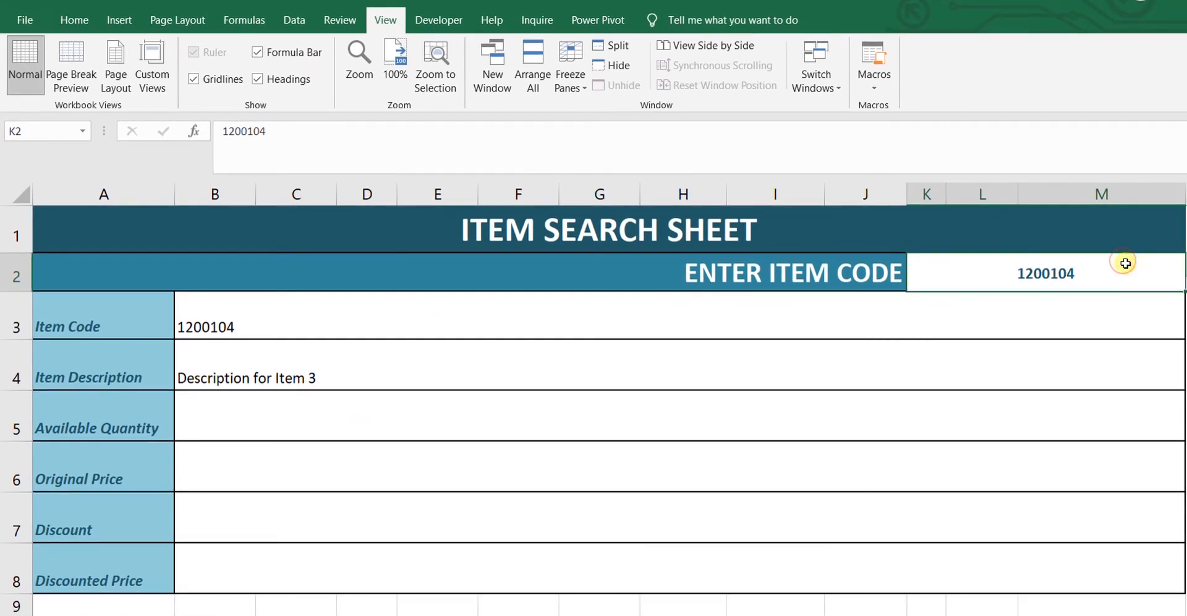
left_click(1184, 282)
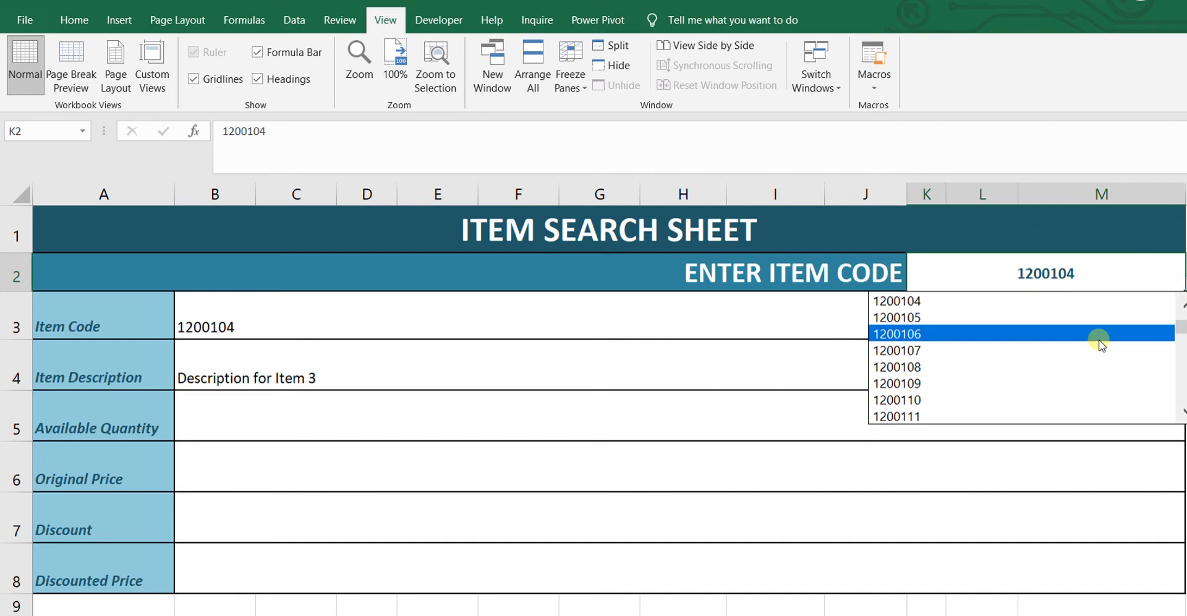
left_click(1099, 344)
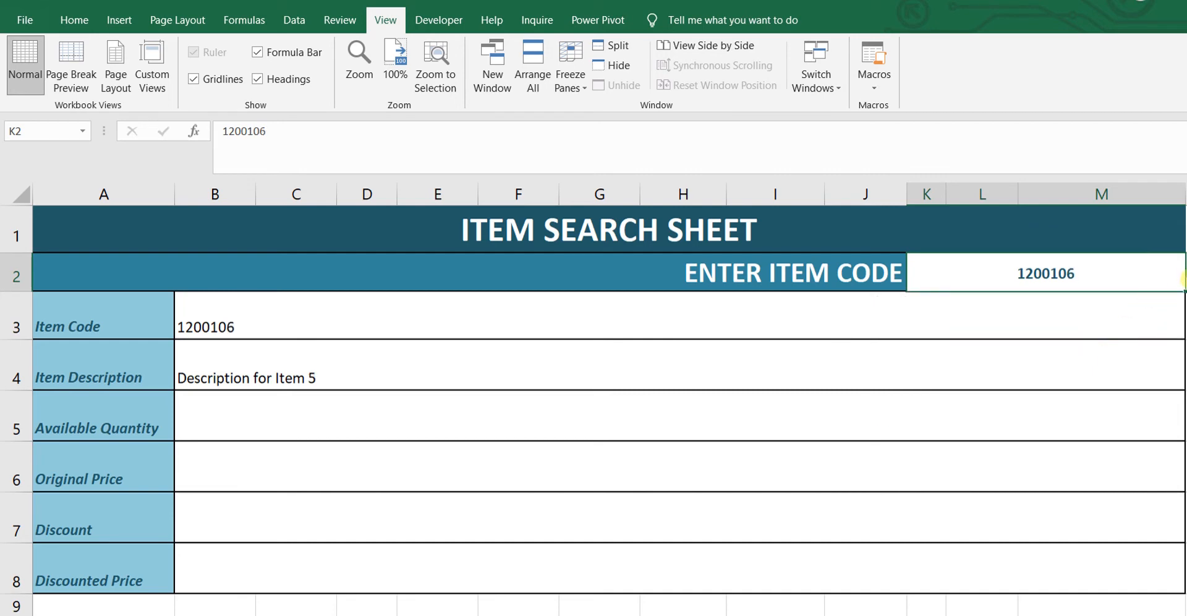
left_click(1183, 280)
left_click(1134, 316)
left_click(1133, 316)
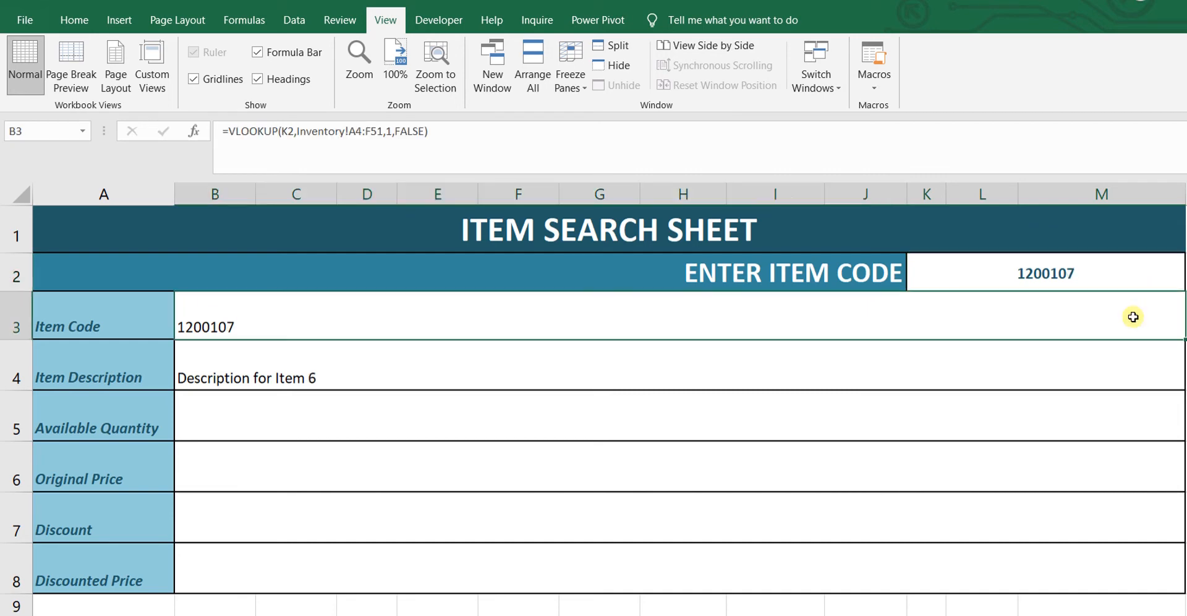
Start a VLOOKUP formula for the Available Quantity in B5 with K2 as the lookup value
left_click(715, 403)
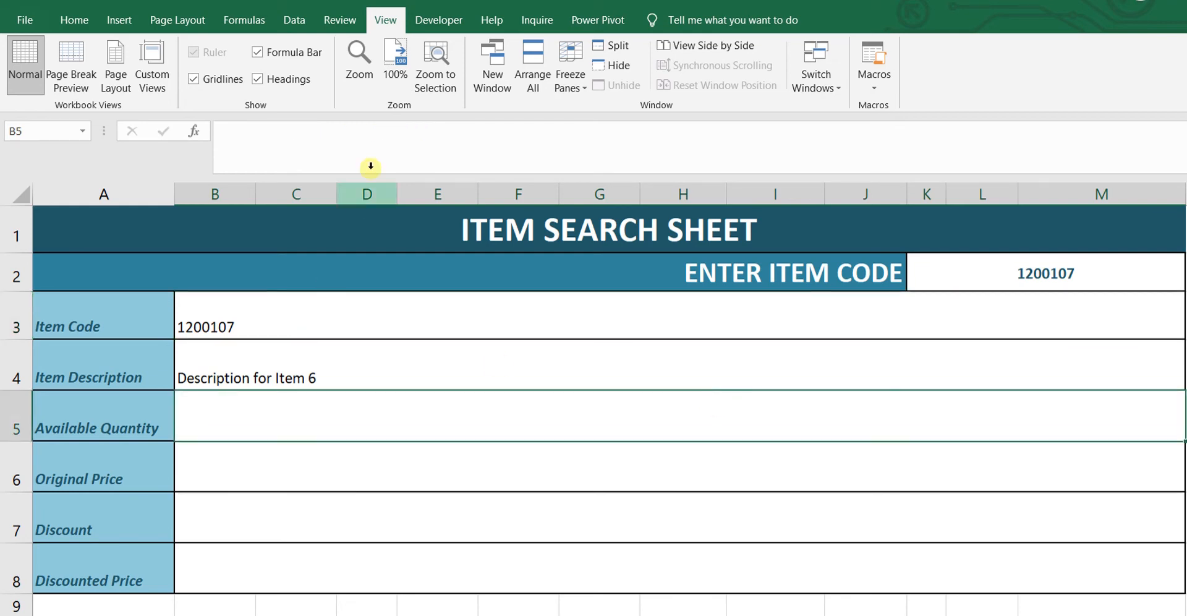
left_click(384, 146)
type("=vl")
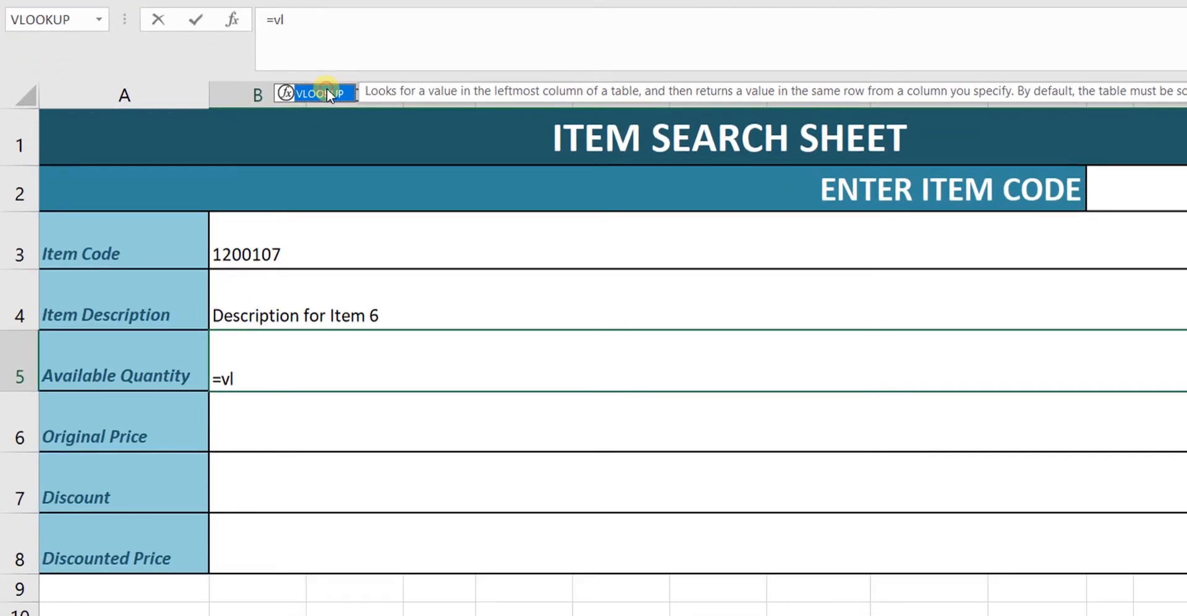
double_click(272, 193)
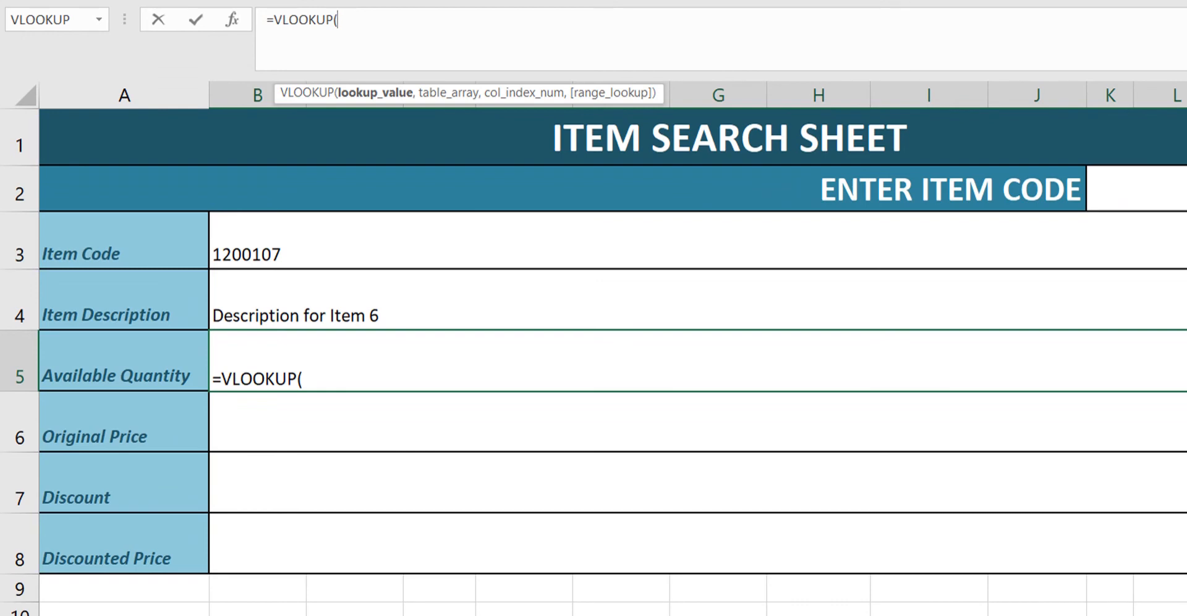
left_click(1162, 189)
type(",")
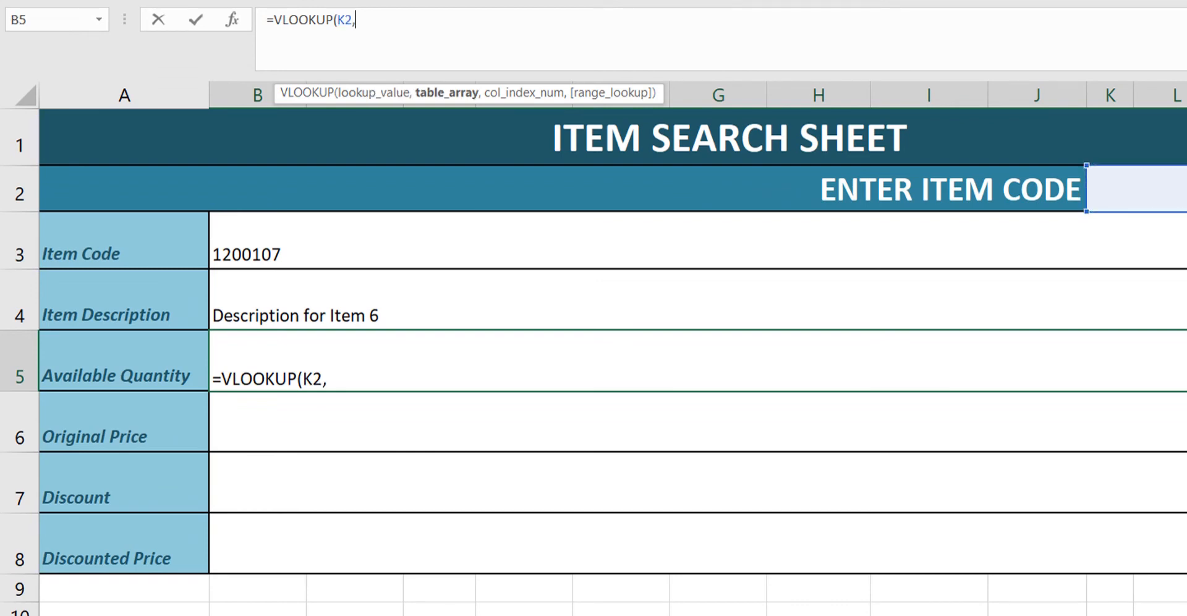
Complete the Available Quantity VLOOKUP with table array Inventory!A4:F51, column index 3 and FALSE, and confirm it
type("Inventory!A4:F51")
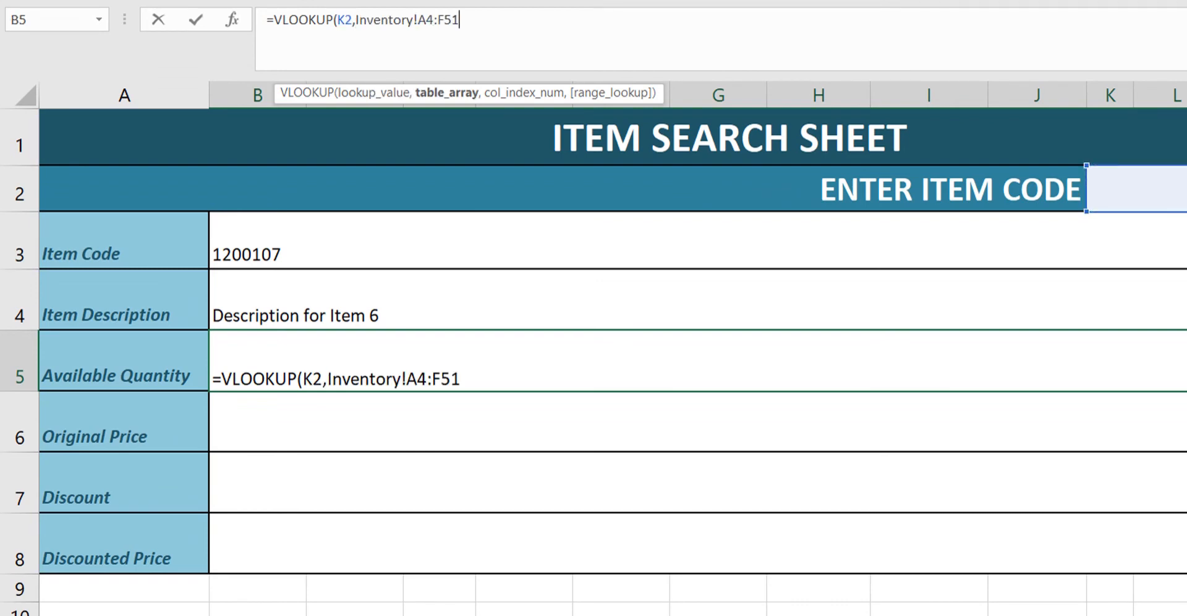
type(",")
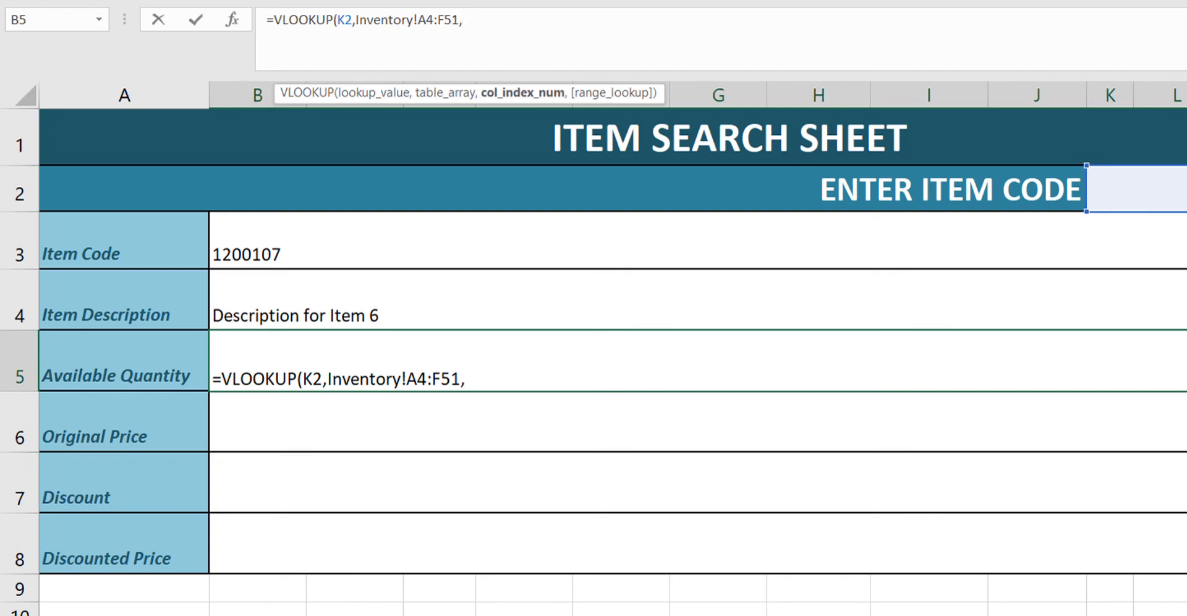
type("3,FALSE)")
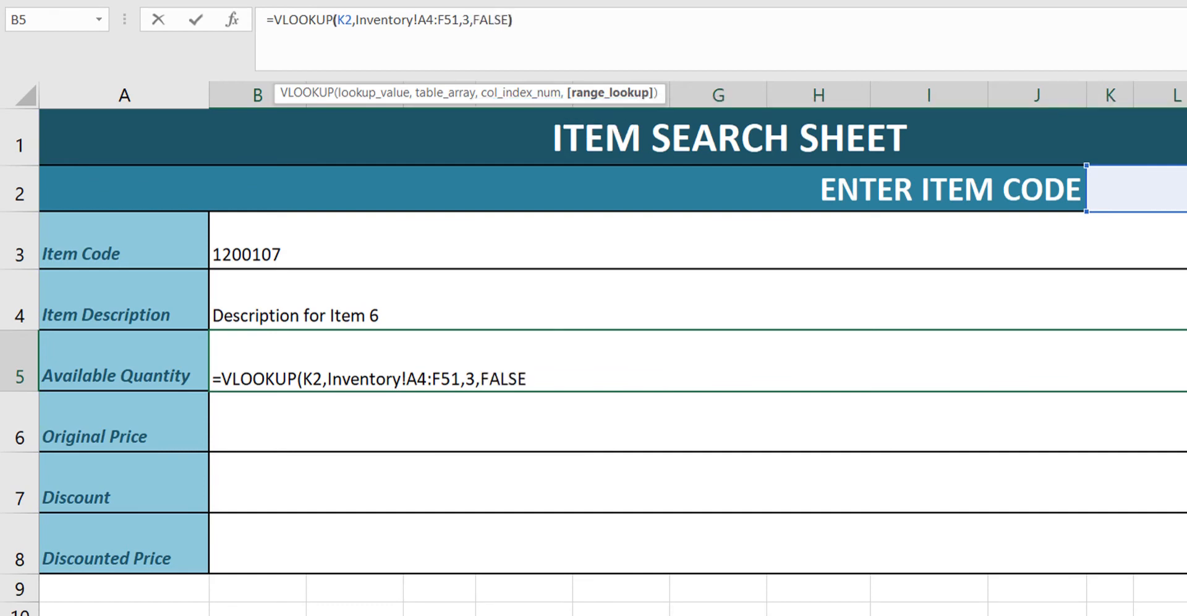
key("Return")
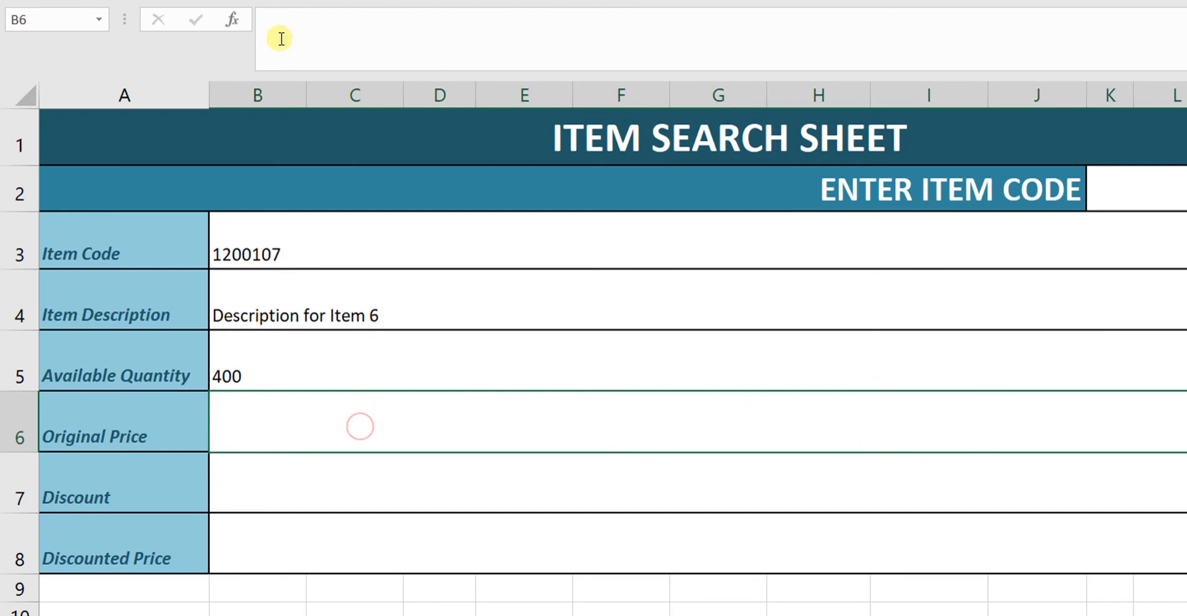
Start a VLOOKUP for the Original Price in B6 with lookup value K2 and table array Inventory!A4:F51
left_click(302, 38)
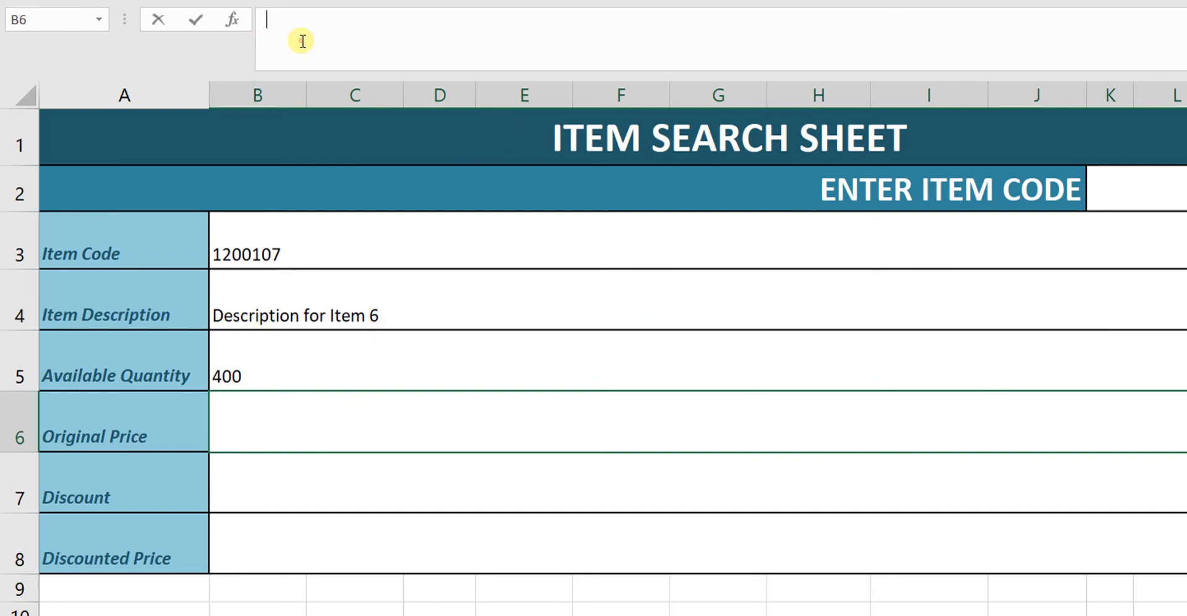
left_click(231, 23)
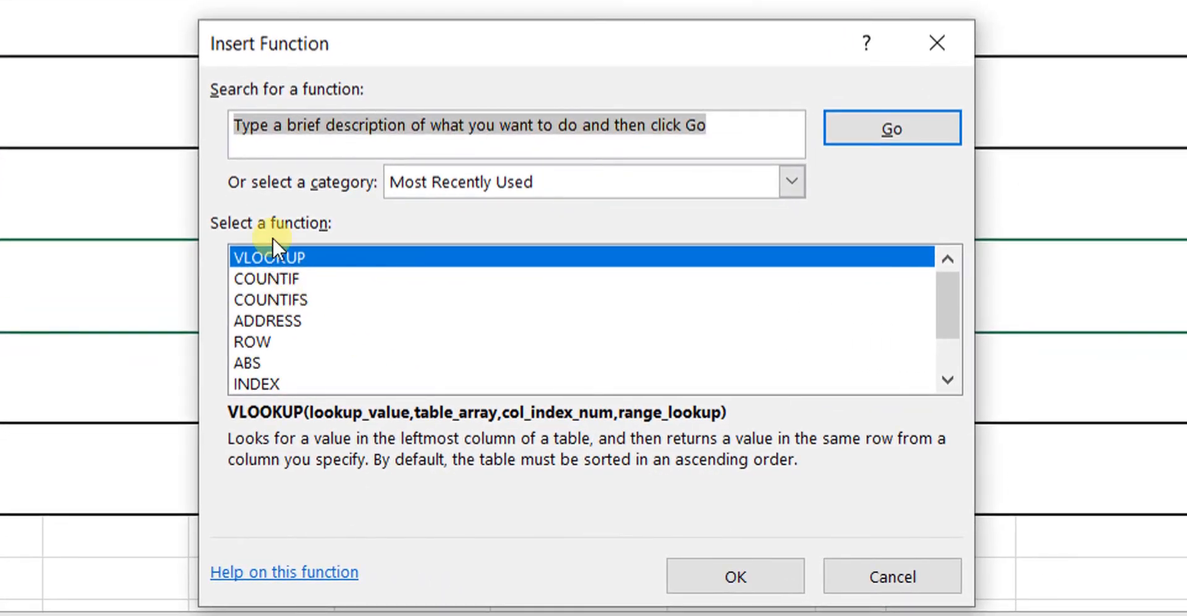
left_click(305, 267)
left_click(794, 584)
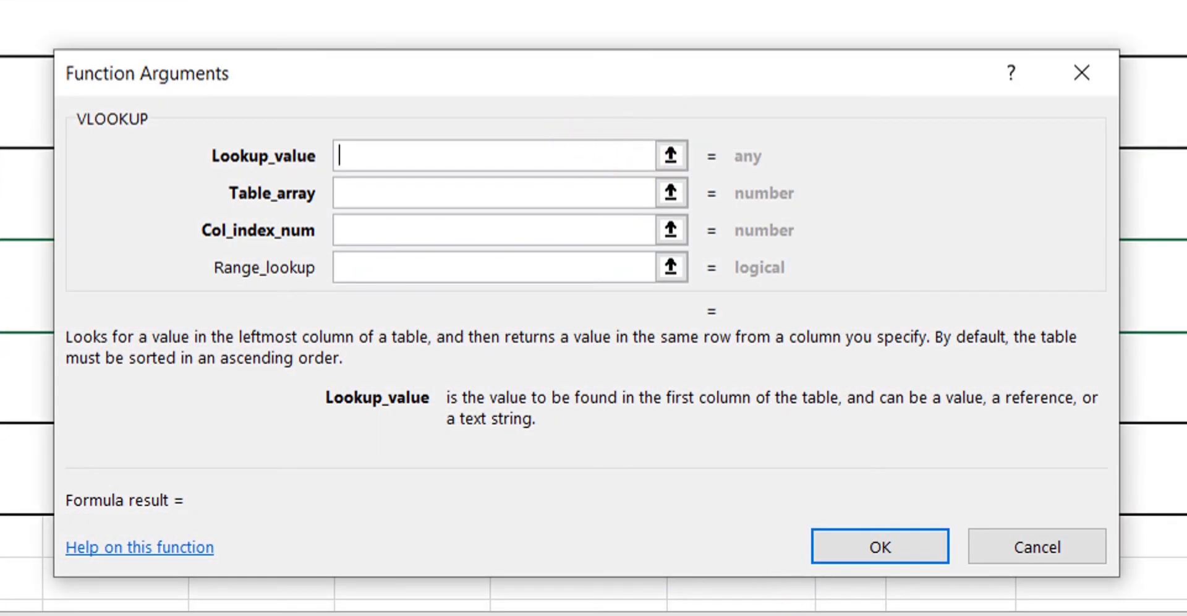
type("K2")
left_click(492, 193)
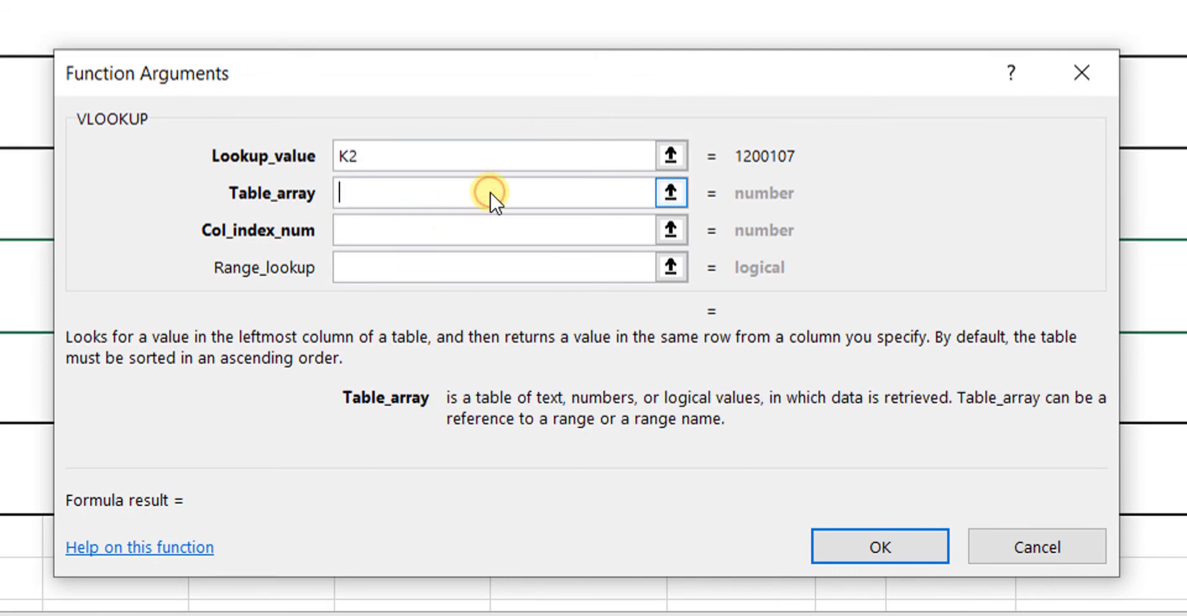
type("Inventory!A4:F51")
Complete the Original Price VLOOKUP with column index 4 and FALSE for an exact match, and confirm it
left_click(475, 235)
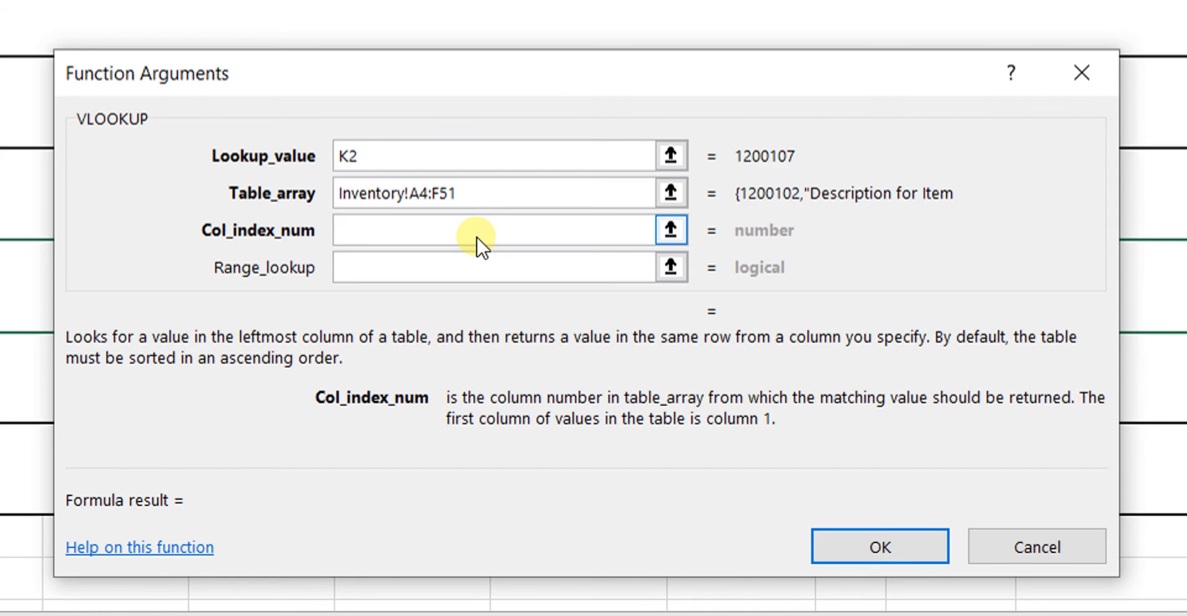
type("4")
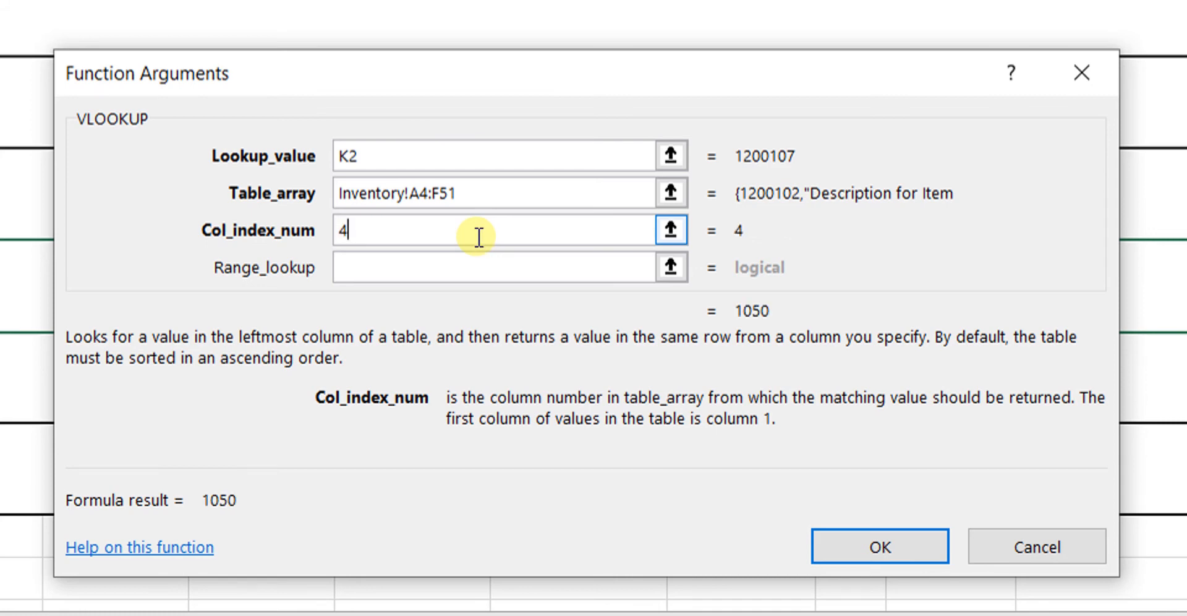
left_click(479, 256)
type("FA")
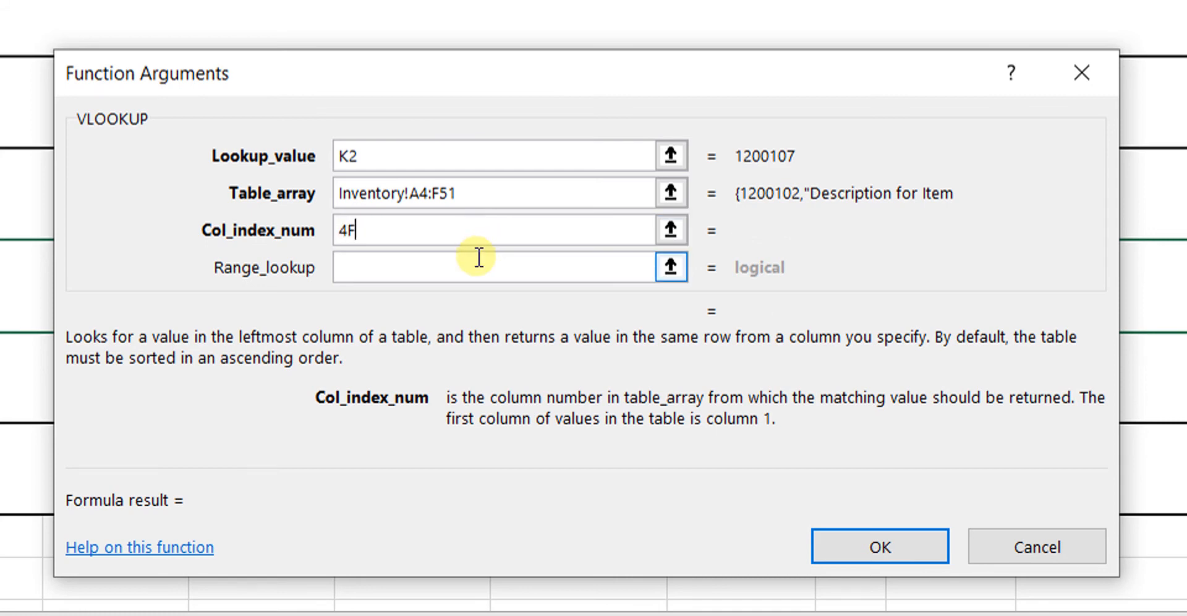
key("BackSpace")
key("BackSpace")
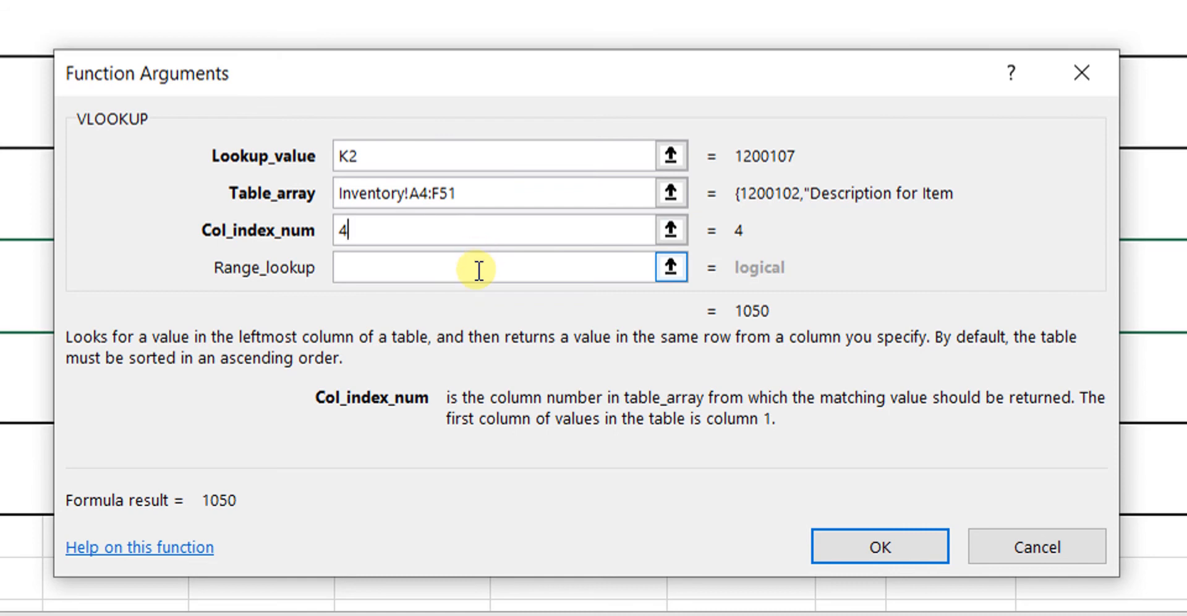
left_click(478, 266)
type("FALSE")
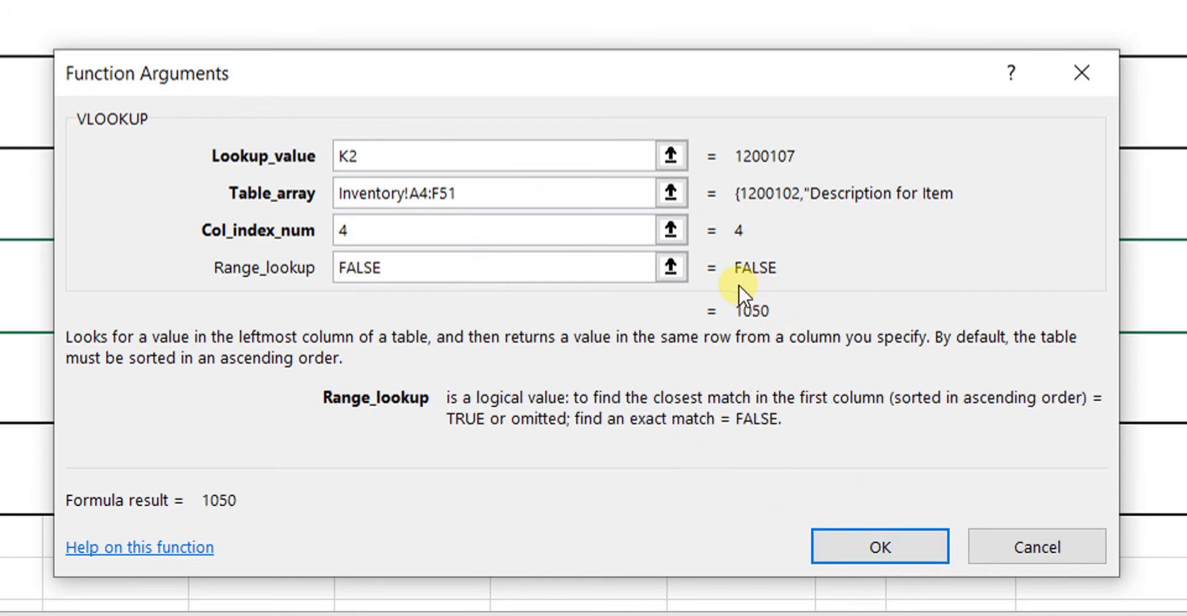
left_click(848, 547)
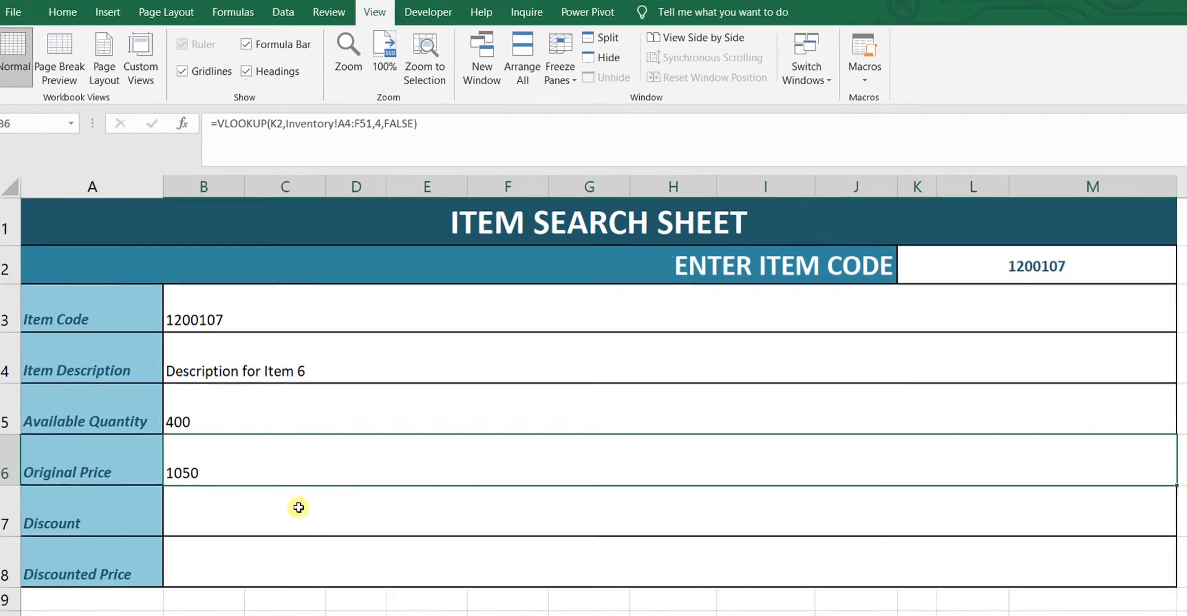
Start a VLOOKUP formula for the Discount in B7 with K2 as the lookup value
left_click(303, 505)
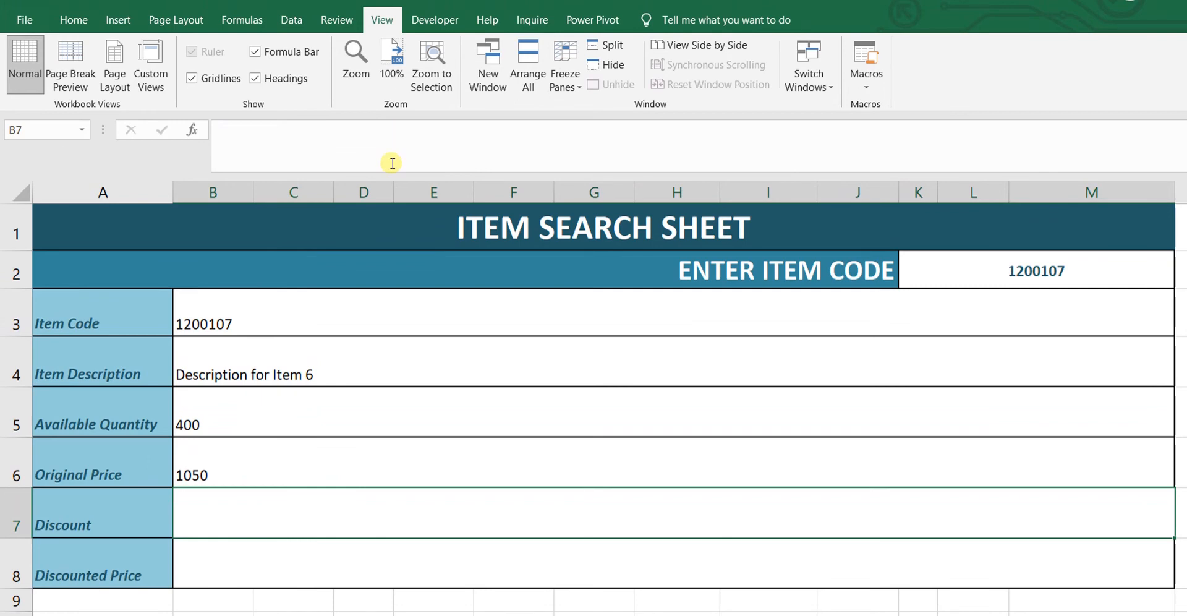
left_click(392, 145)
type("=Inventory!A4:F51")
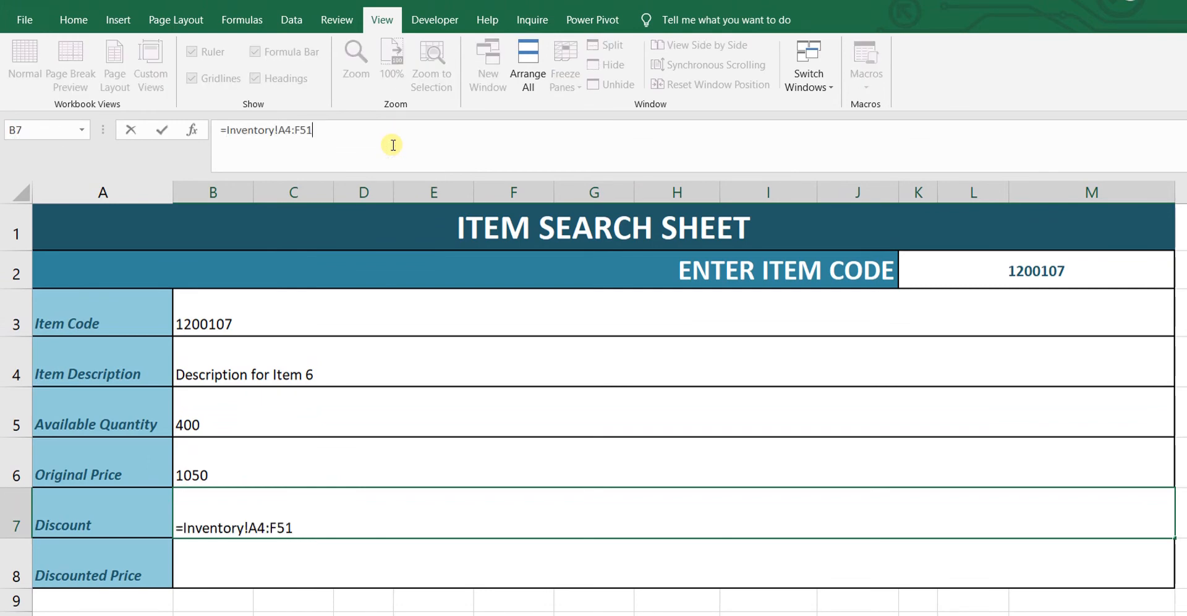
key("BackSpace")
key("BackSpace")
key("BackSpace")
key("BackSpace")
key("BackSpace")
key("BackSpace")
key("BackSpace")
key("BackSpace")
key("BackSpace")
key("BackSpace")
key("BackSpace")
key("BackSpace")
key("BackSpace")
key("BackSpace")
key("BackSpace")
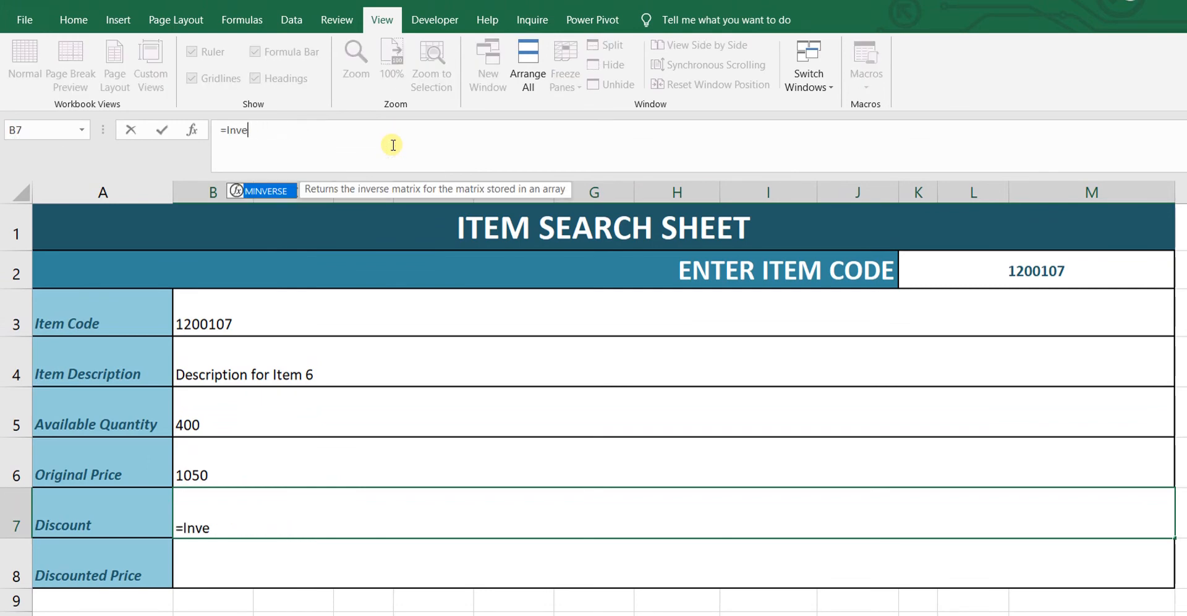
type("vl")
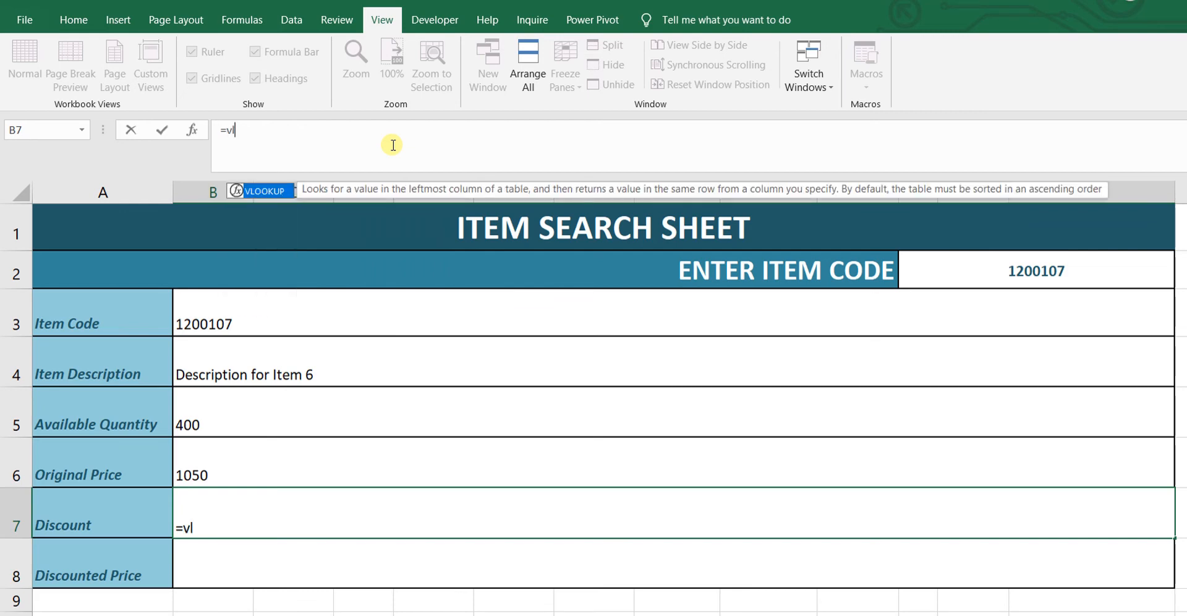
double_click(263, 193)
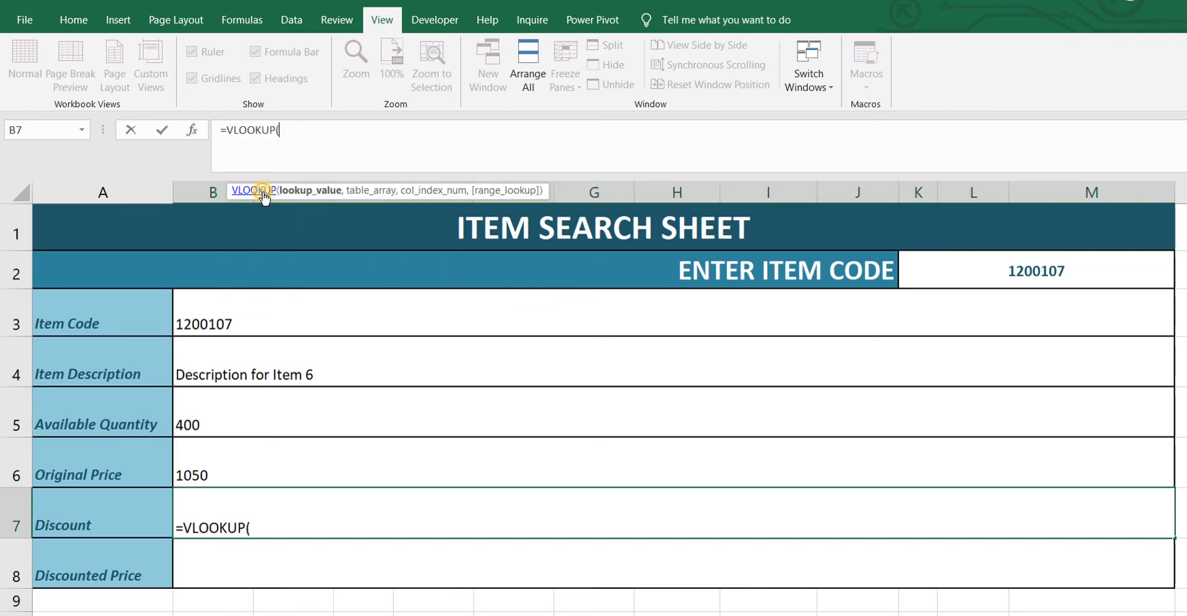
type("K")
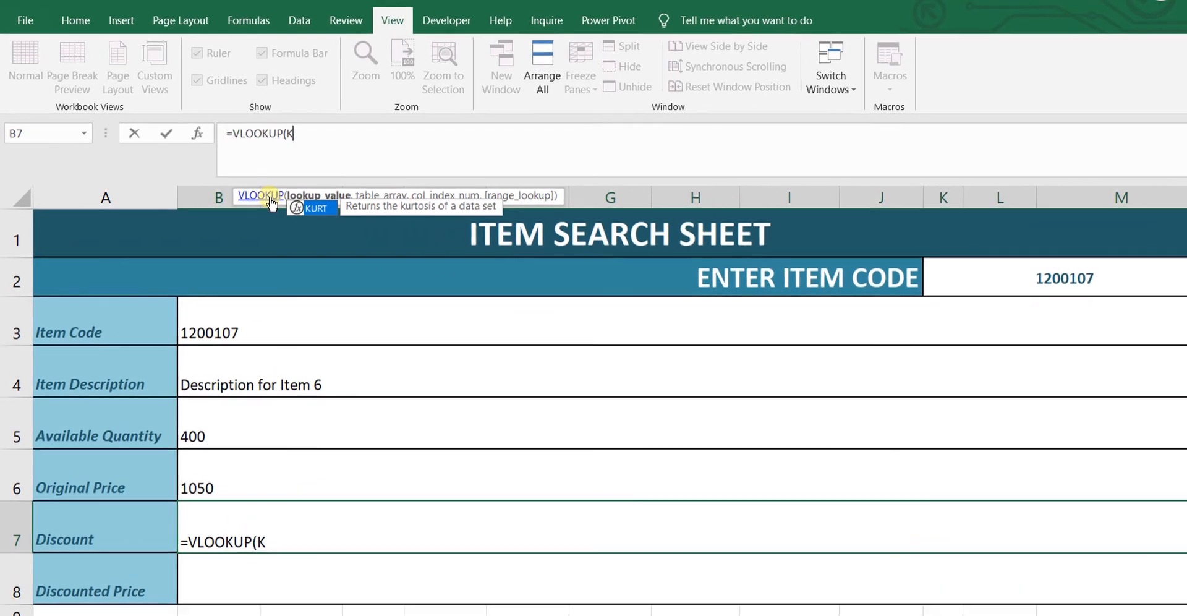
type("2,")
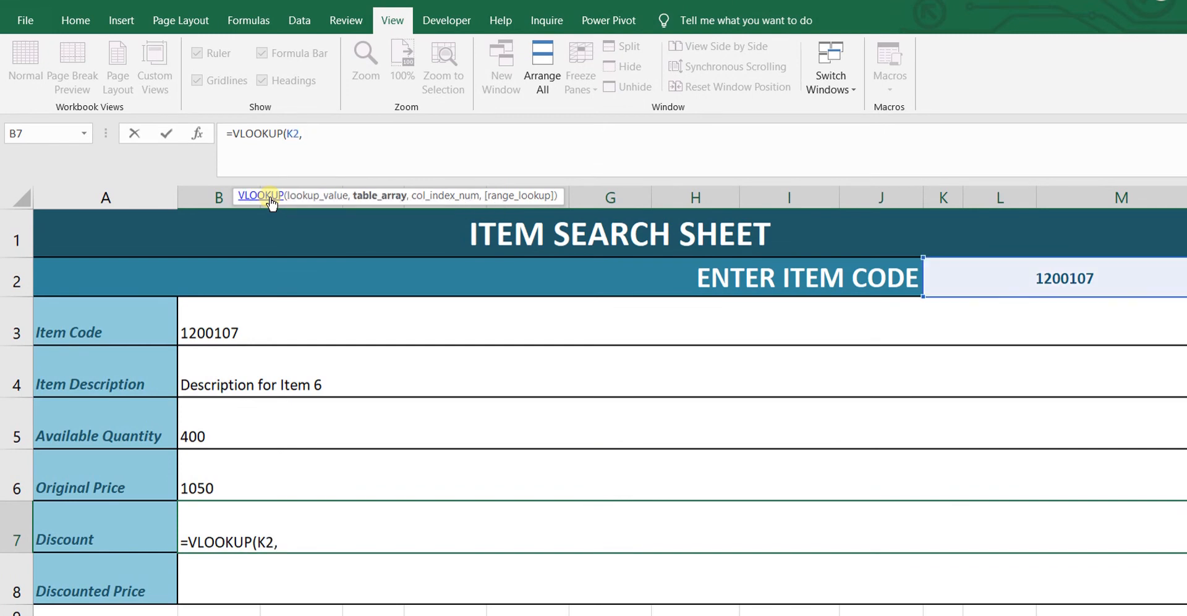
Complete the Discount VLOOKUP with table array Inventory!A4:F51, column index 5 and FALSE, and confirm it
type("Inventory!A4:F51")
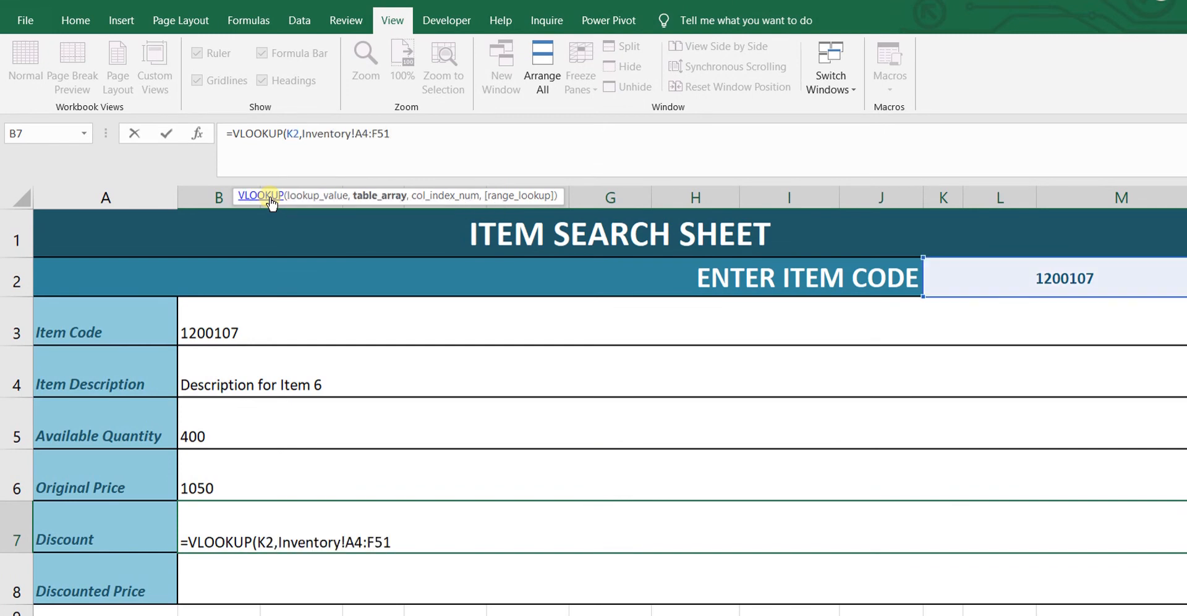
type(",5")
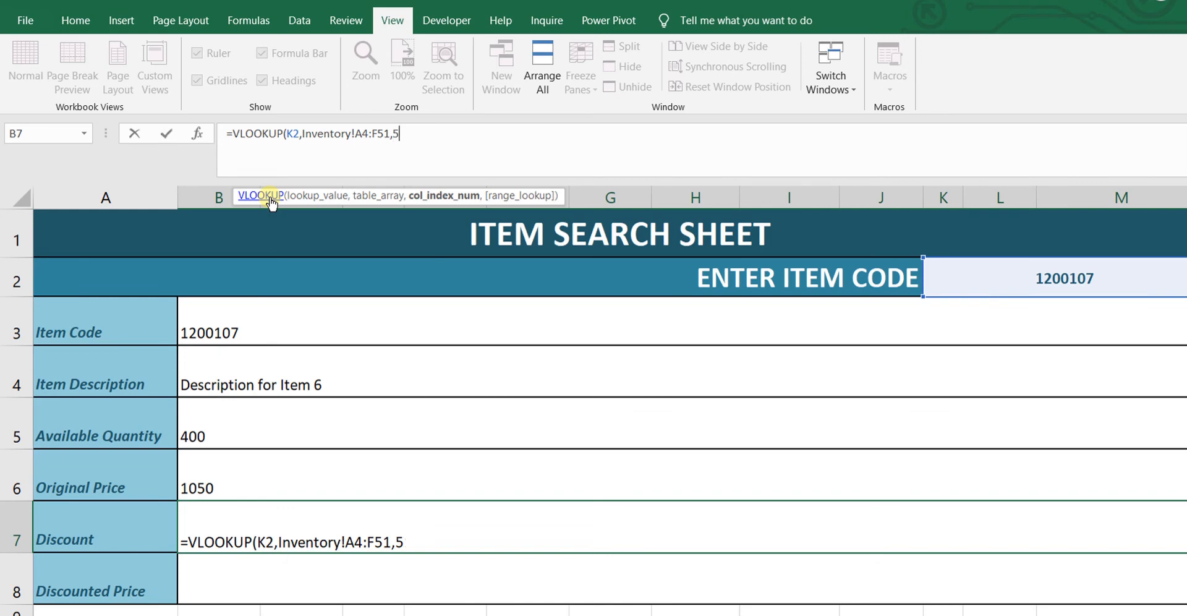
type(",FALSE)")
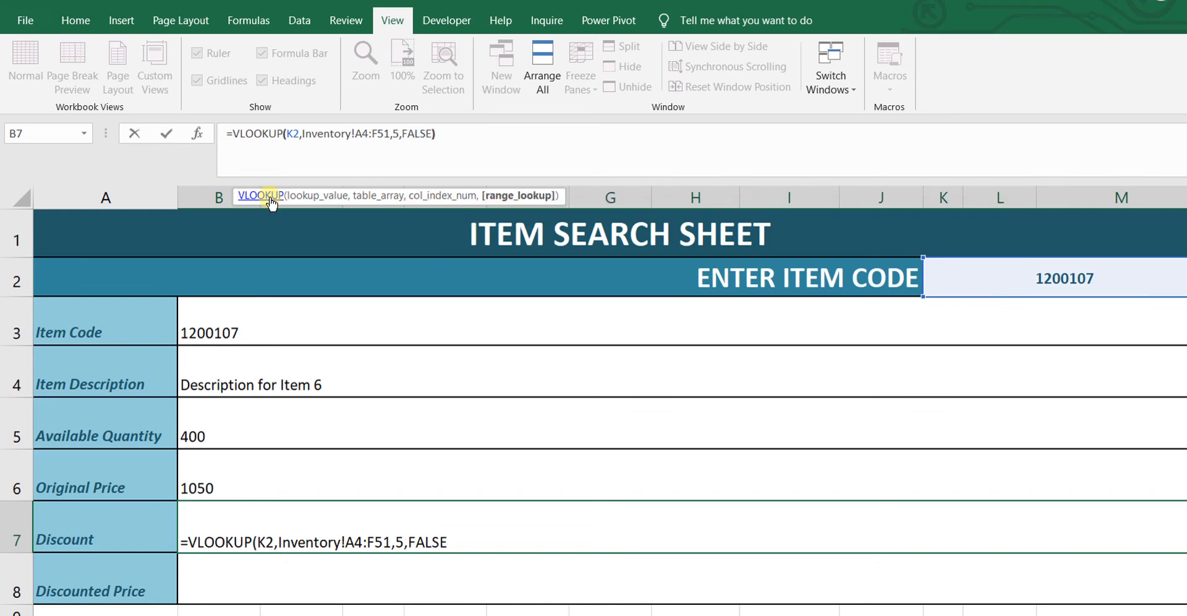
key("ctrl+Return")
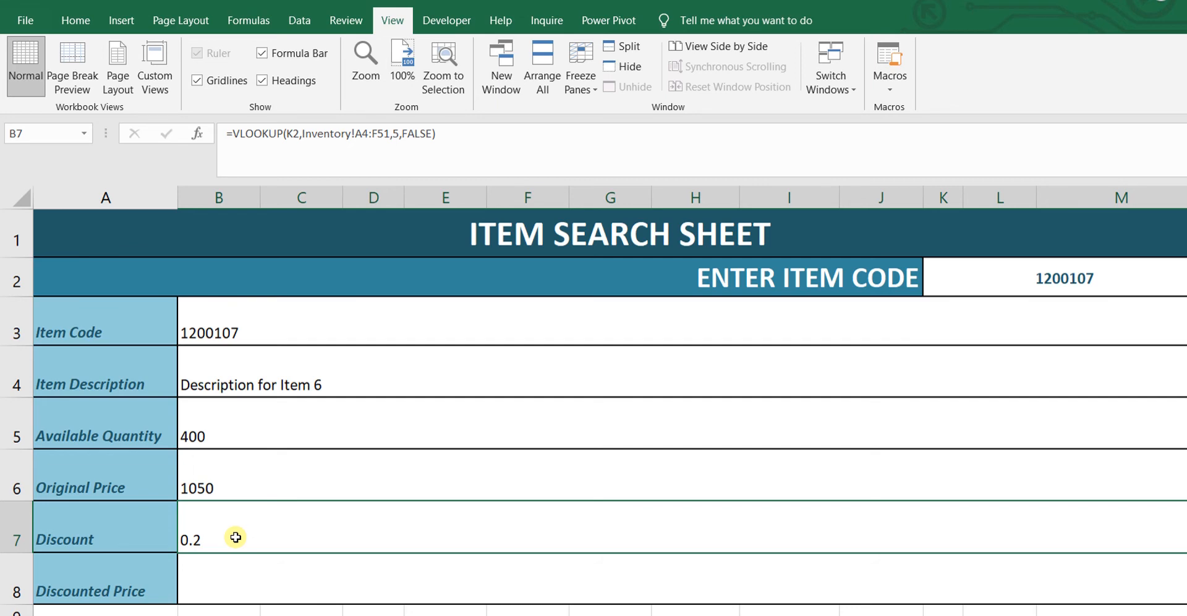
Format the Discount cell B7 as a percentage
left_click(233, 581)
left_click(251, 534)
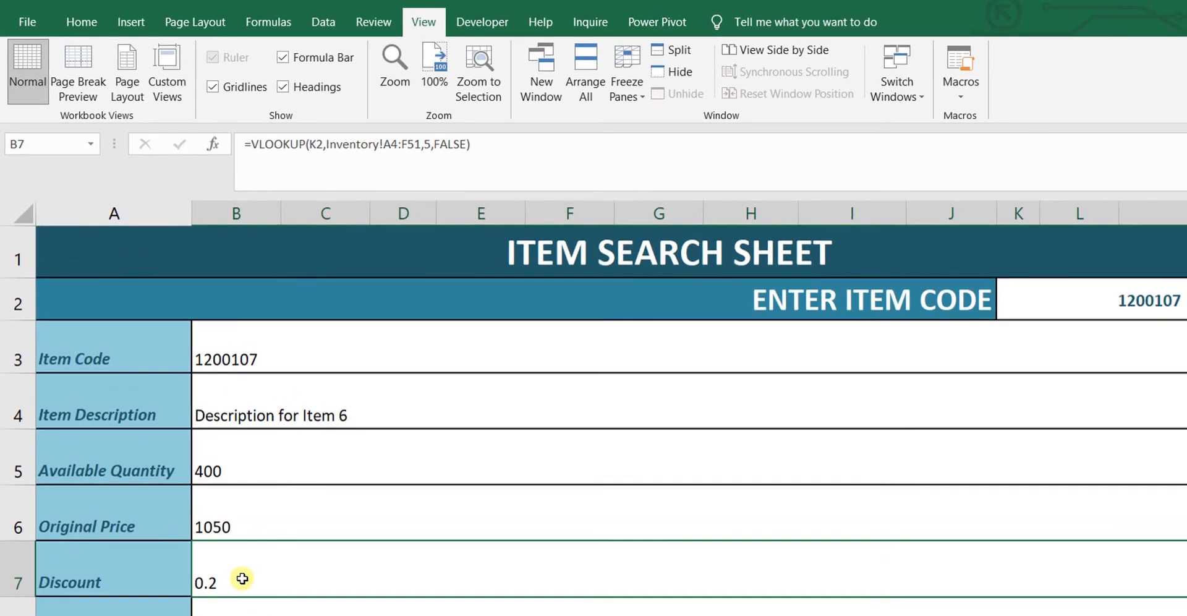
left_click(79, 24)
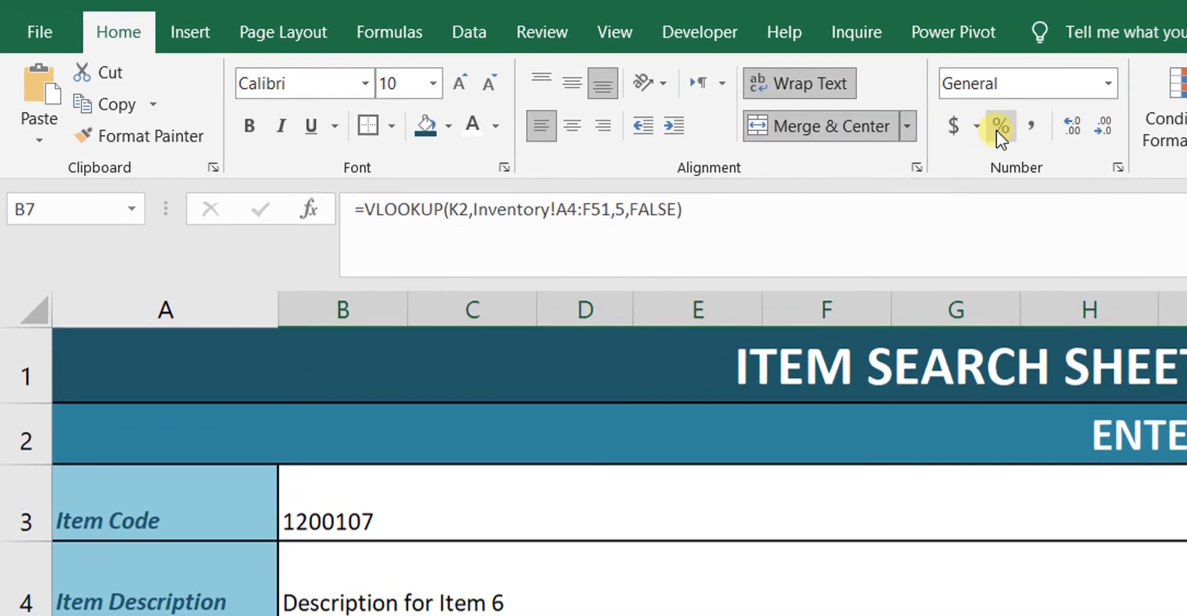
left_click(999, 122)
key("Return")
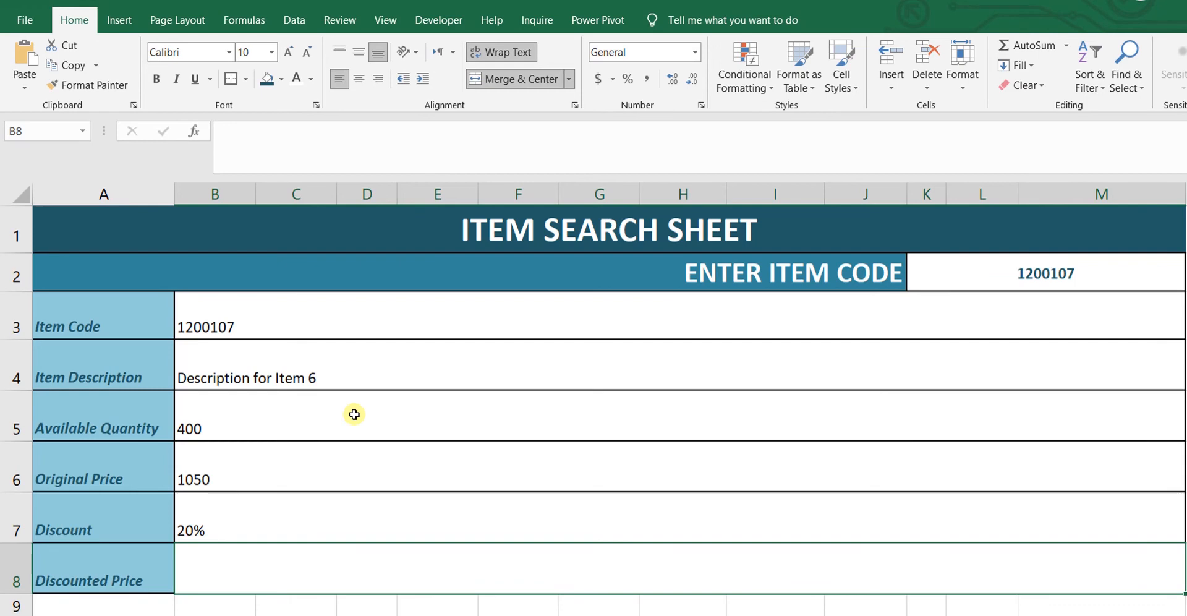
Start a VLOOKUP formula for the Discounted Price in B8 with lookup value K2 and table array Inventory!A4:F51
left_click(321, 141)
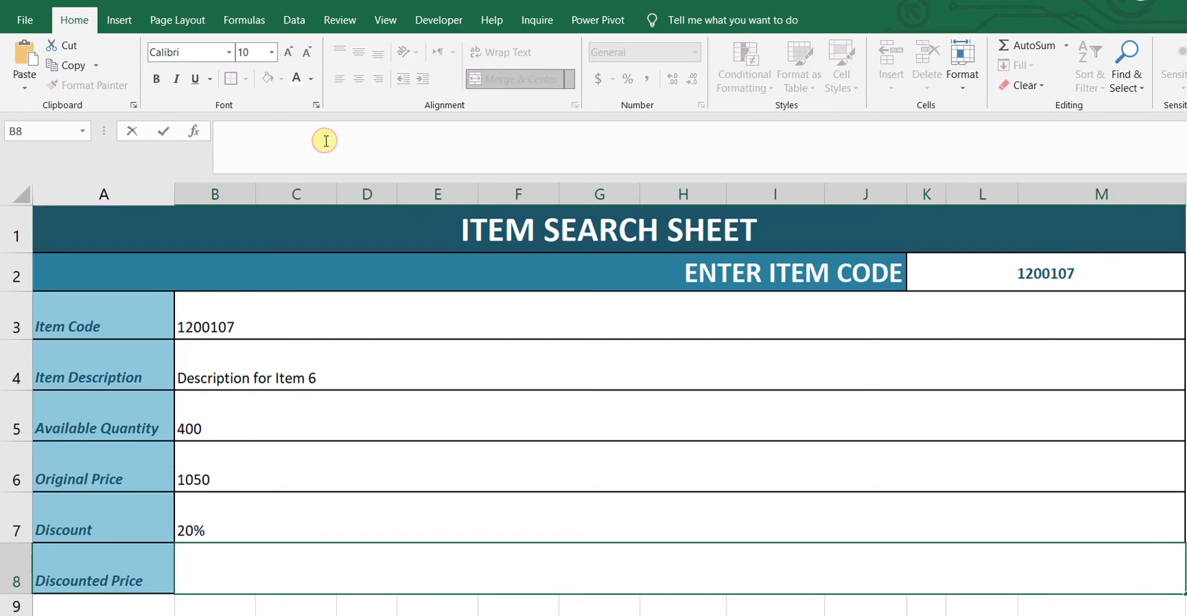
type("=vo")
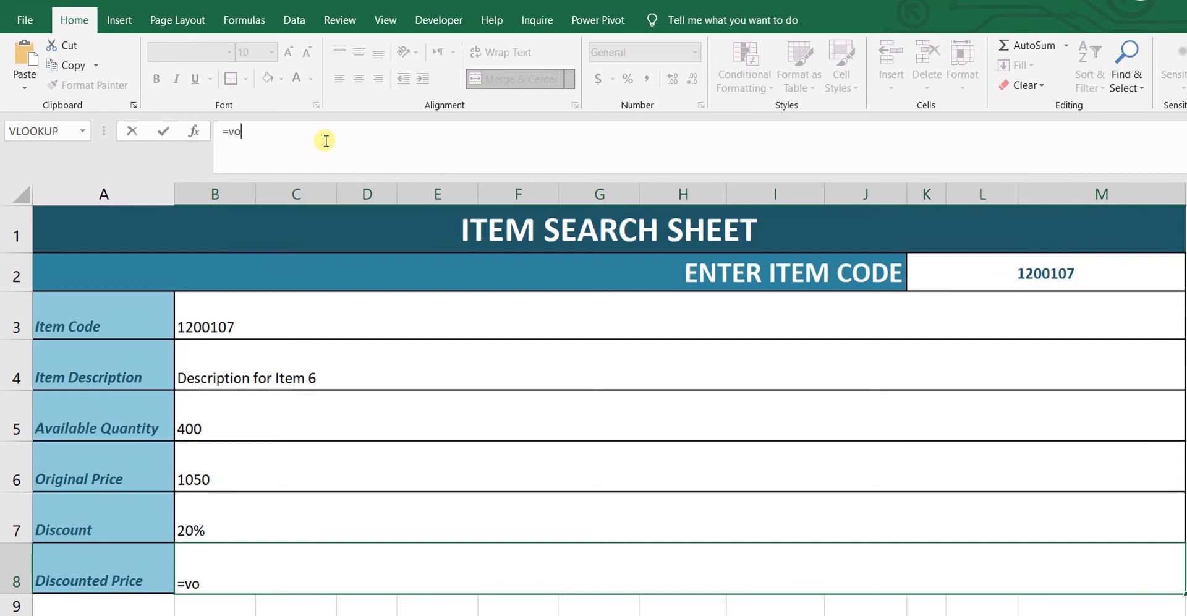
key("BackSpace")
type("l")
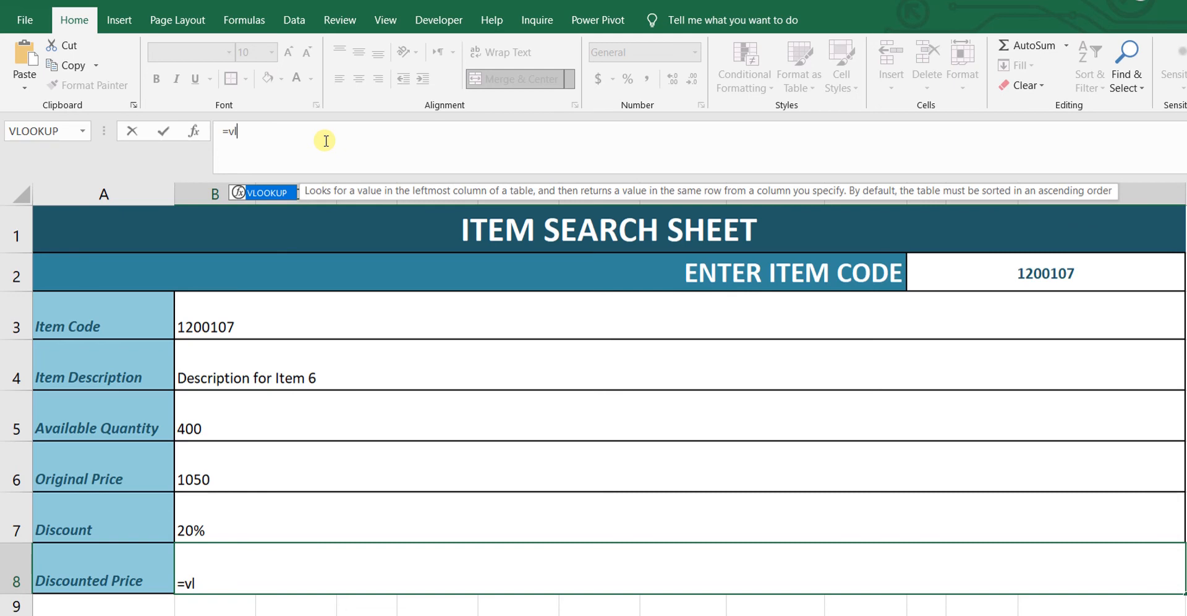
double_click(278, 191)
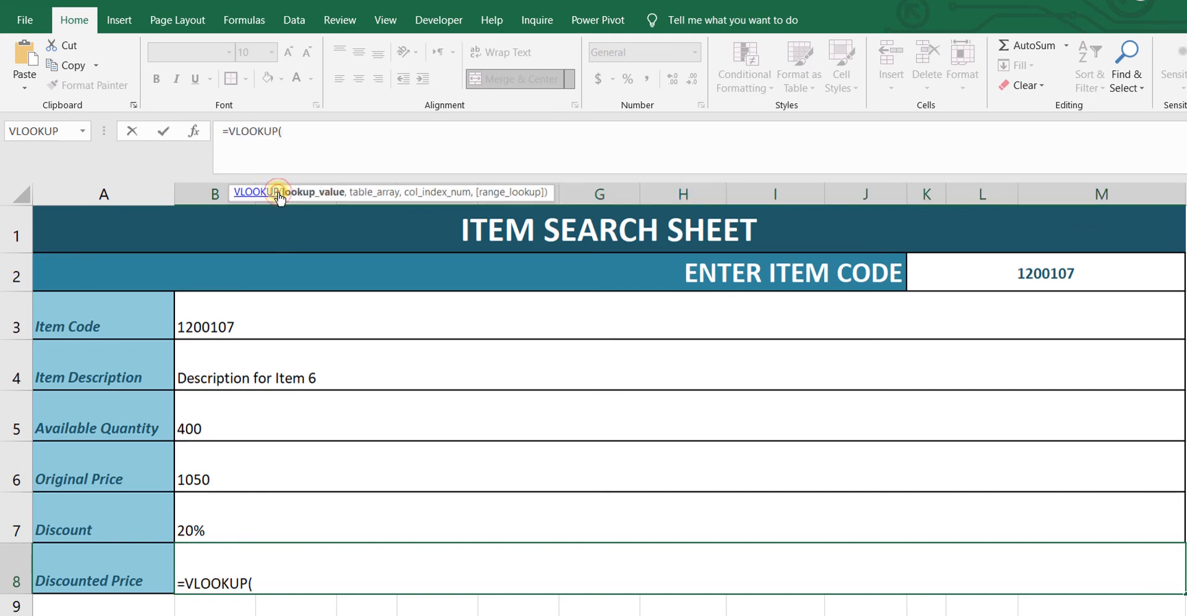
type("K2")
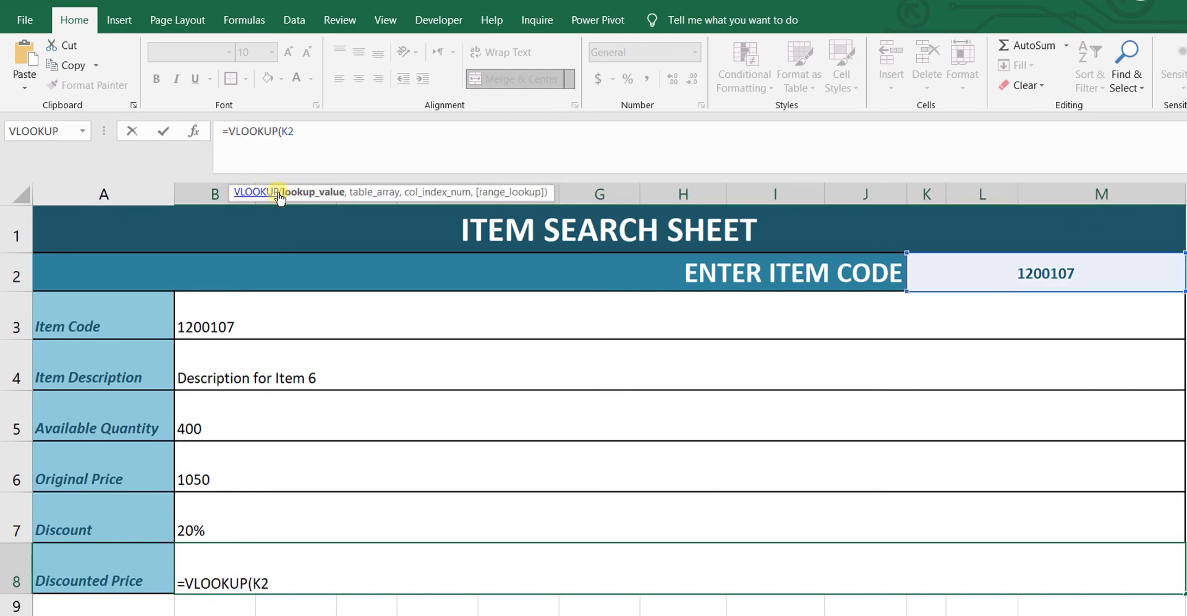
type(",Inventory!A4:F51")
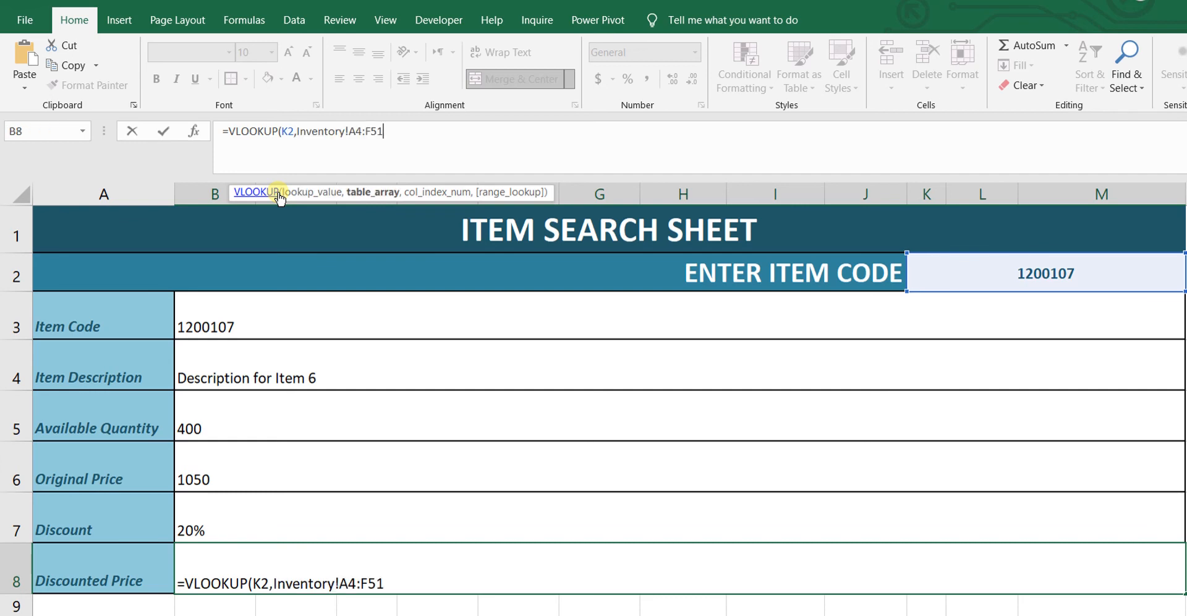
type(",")
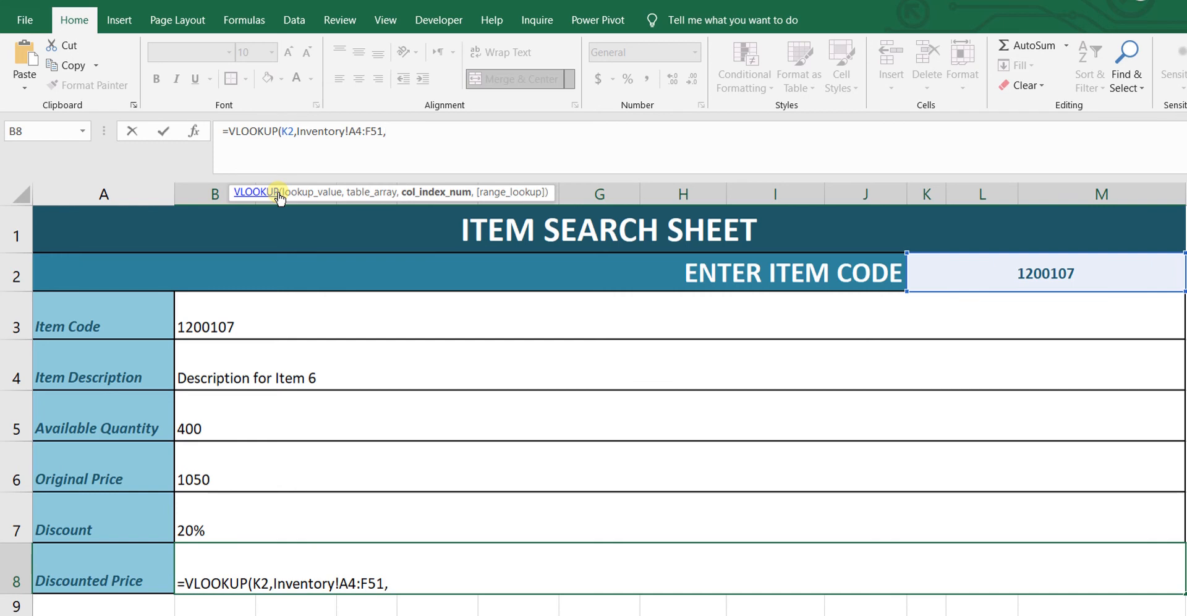
key("shift+Left")
key("shift+Left")
key("shift+Left")
key("shift+Left")
key("shift+Left")
key("shift+Left")
key("shift+Left")
key("shift+Left")
key("shift+Left")
key("shift+Left")
key("shift+Left")
key("shift+Left")
key("shift+Left")
key("shift+Left")
key("shift+Left")
key("shift+Left")
key("shift+Left")
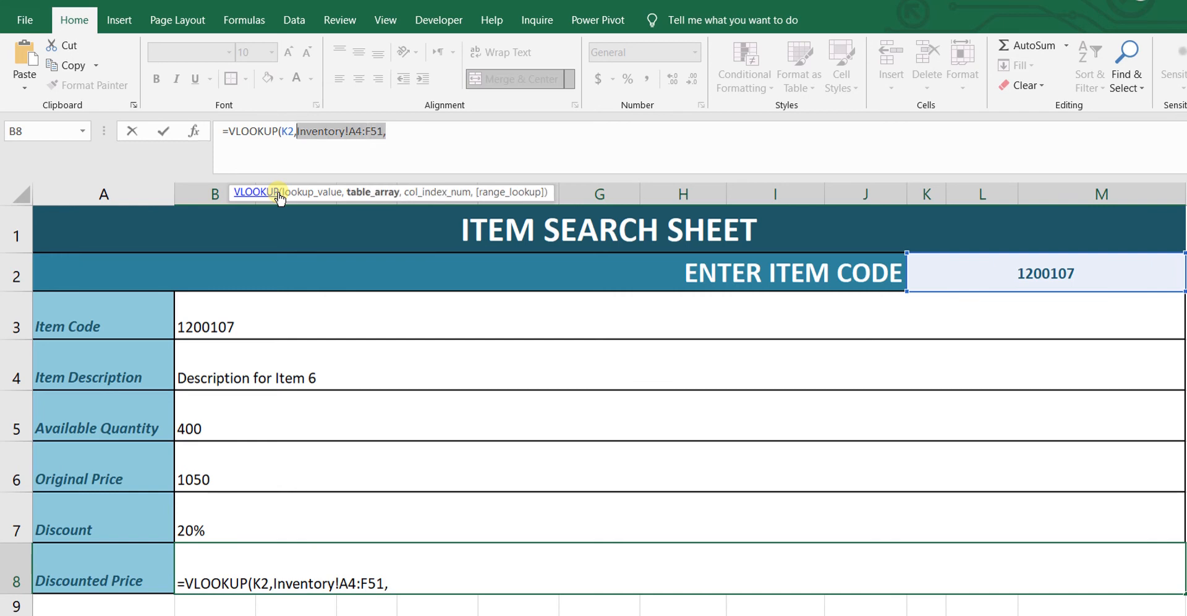
key("Right")
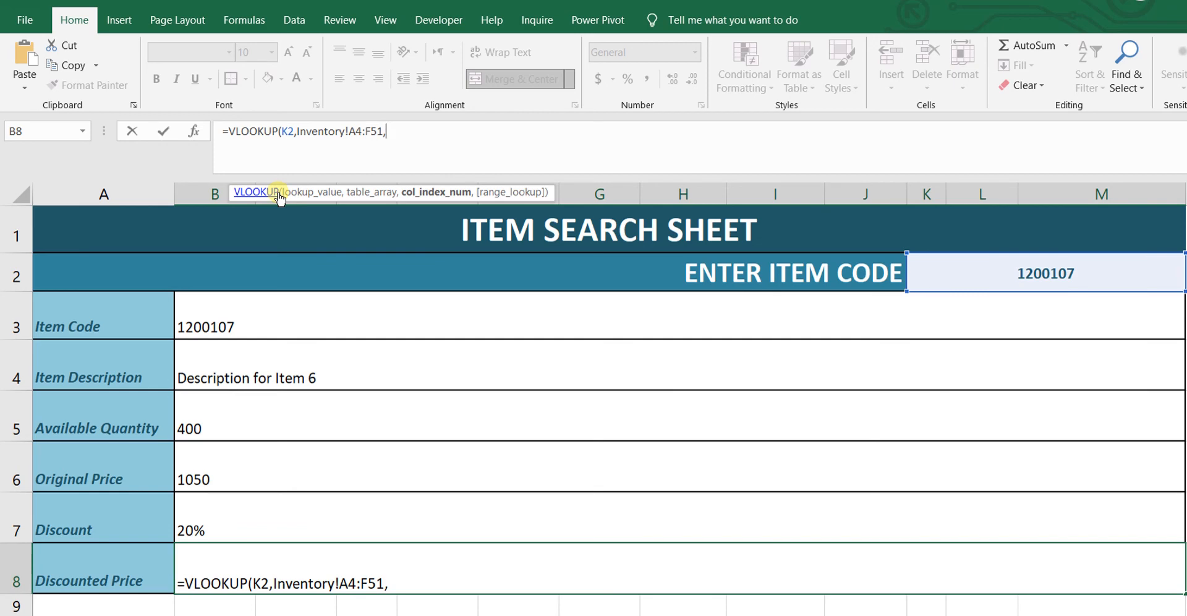
Complete the Discounted Price VLOOKUP with column index 6 and FALSE for an exact match, and confirm it
type("6,FL")
key("BackSpace")
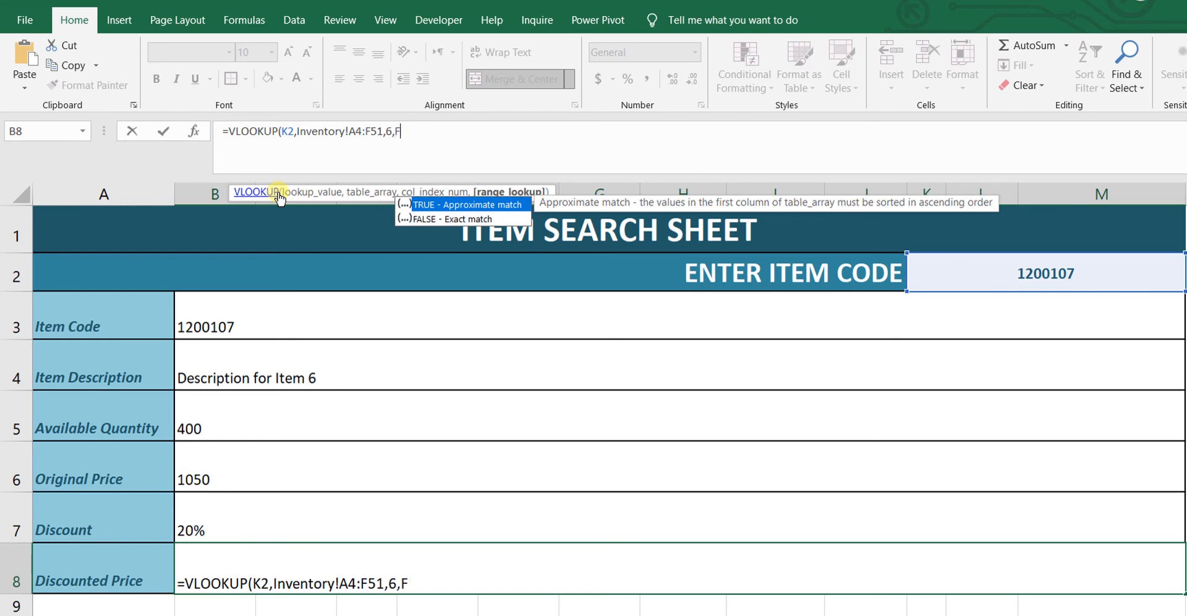
type("ASLE")
key("BackSpace")
key("BackSpace")
key("BackSpace")
type("LSE)")
key("Return")
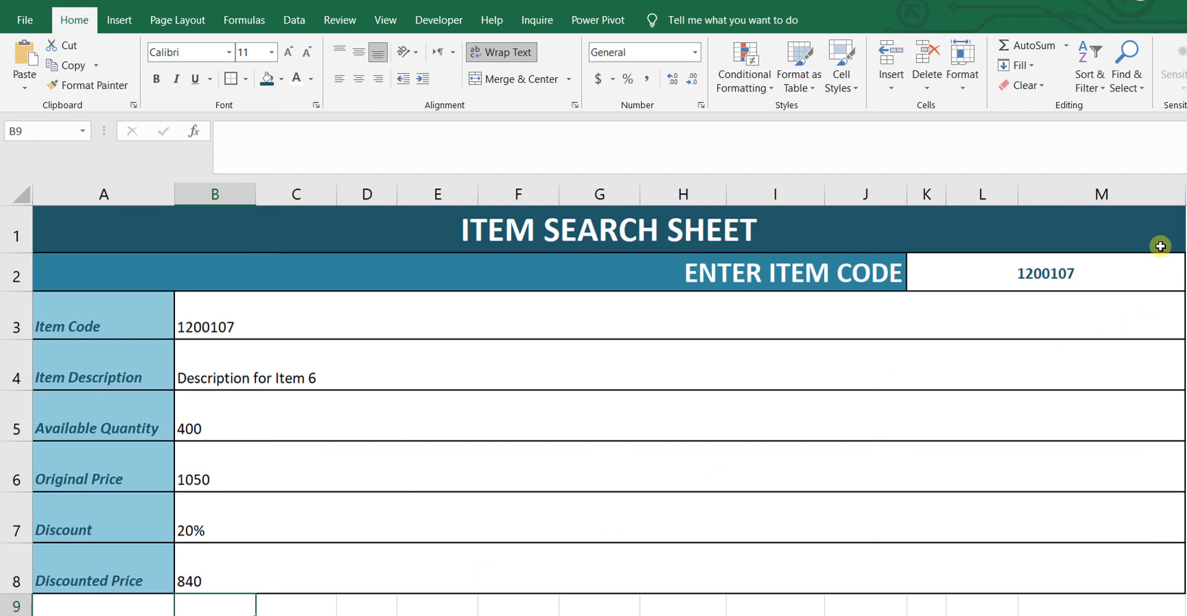
Test the lookups by choosing item code 1200102 and then 1200104 from the list in K2
left_click(1156, 266)
left_click(1180, 279)
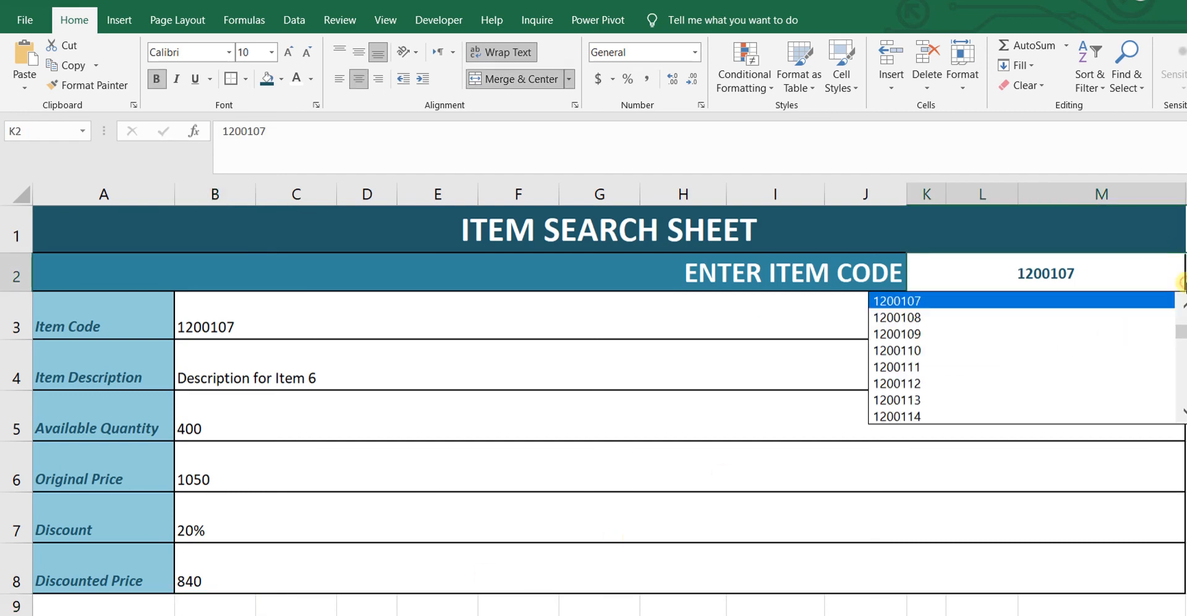
scroll(1181, 312, "up", 3)
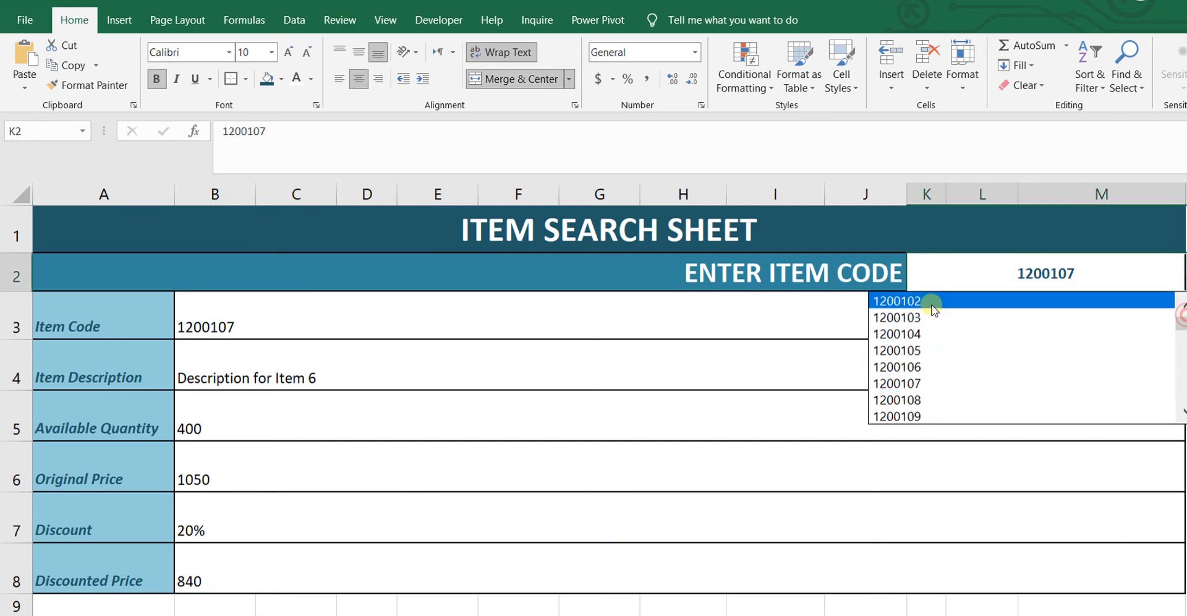
left_click(933, 302)
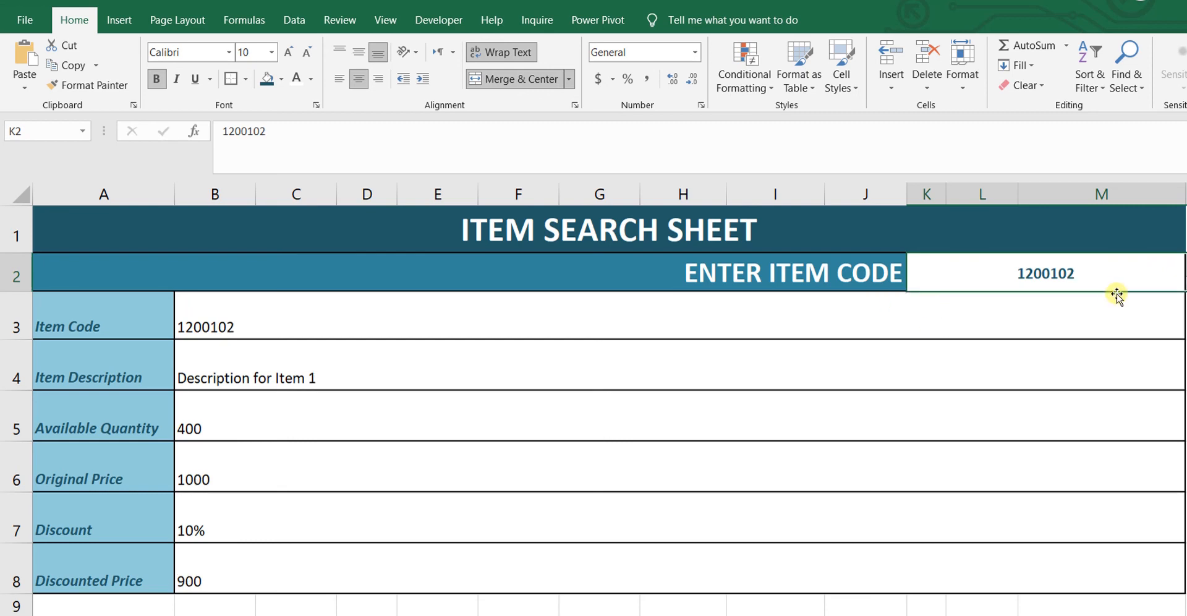
left_click(1180, 279)
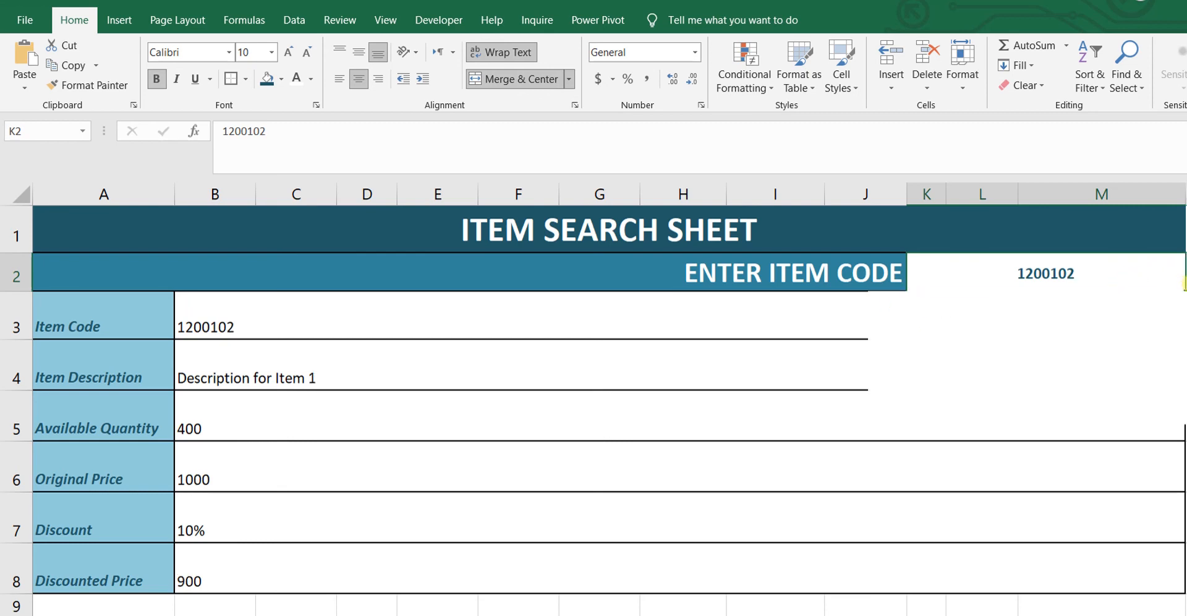
left_click(1120, 328)
left_click(1120, 329)
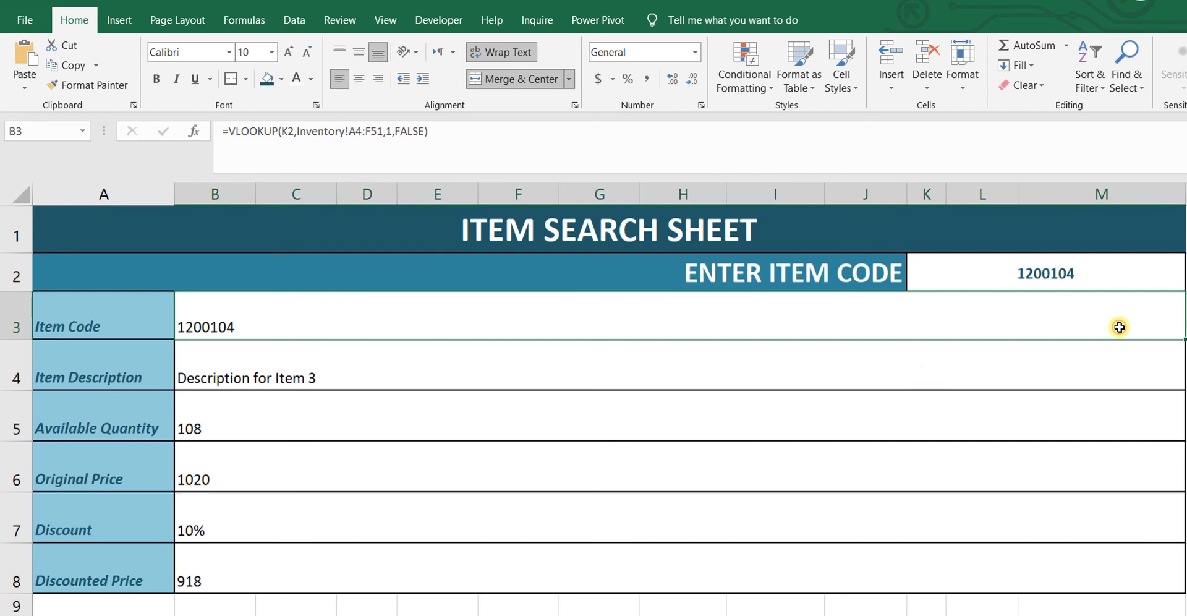
Check the retrieved details for two more items by choosing codes 1200109 and 1200113 in K2
left_click(1162, 274)
left_click(1182, 275)
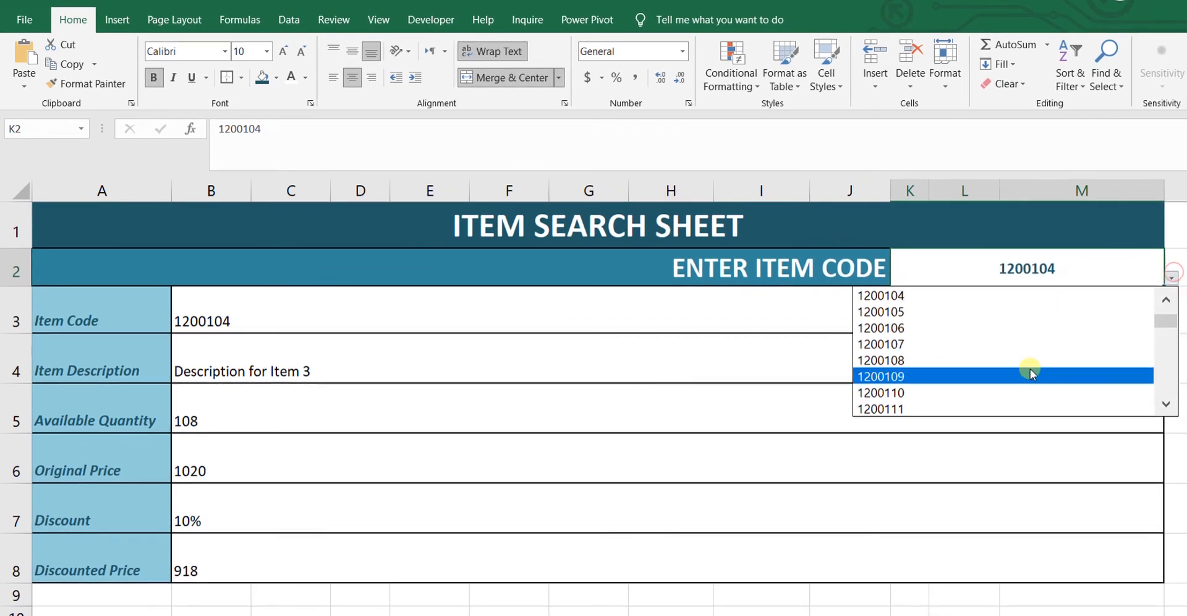
left_click(1045, 374)
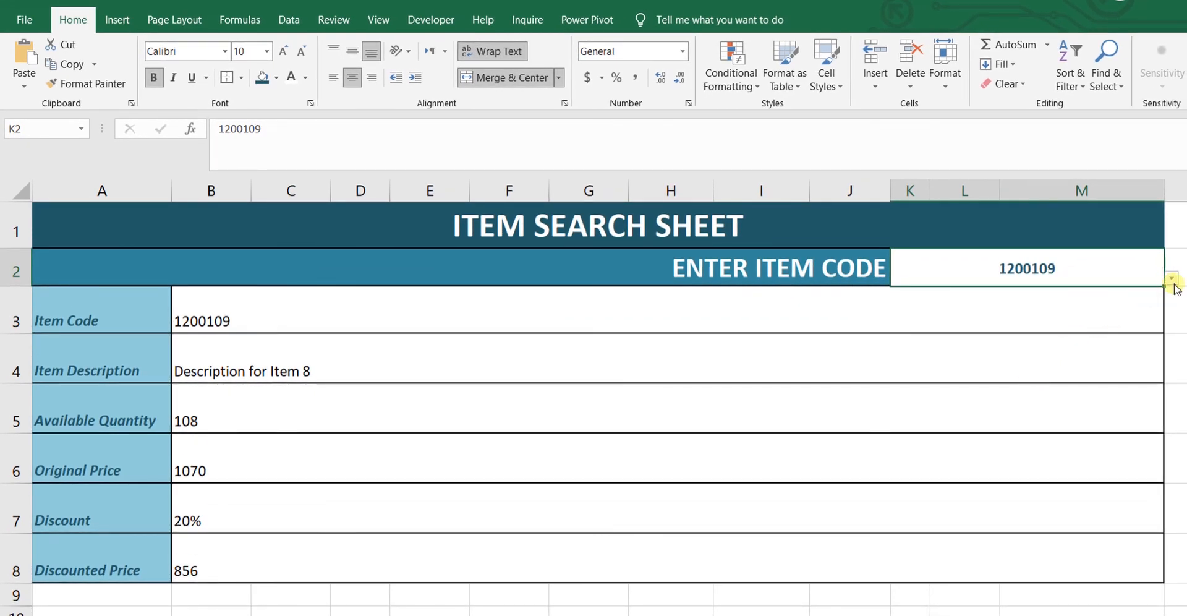
left_click(1171, 278)
left_click(1051, 366)
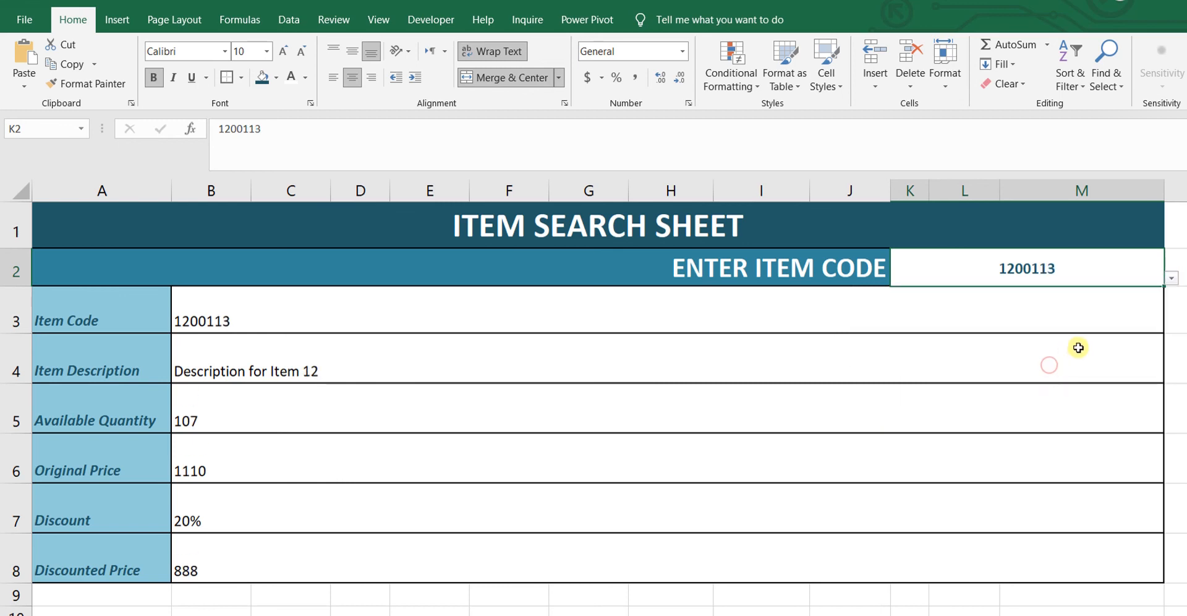
Set the search code in K2 to 1200117 to retrieve that item's details
left_click(1171, 279)
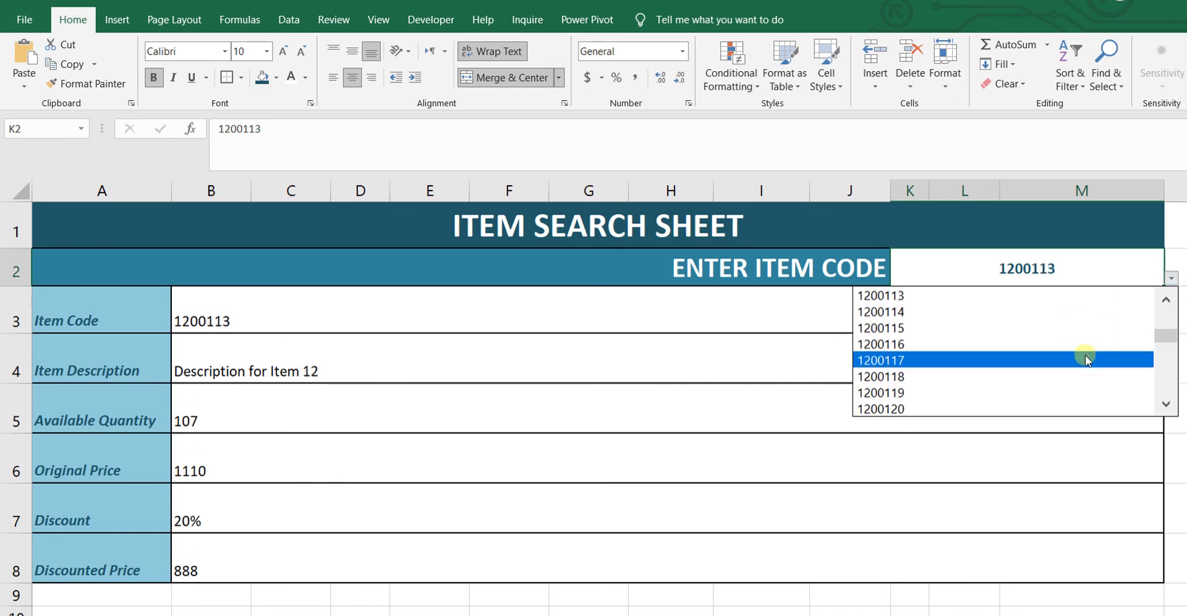
left_click(1086, 357)
left_click(1083, 385)
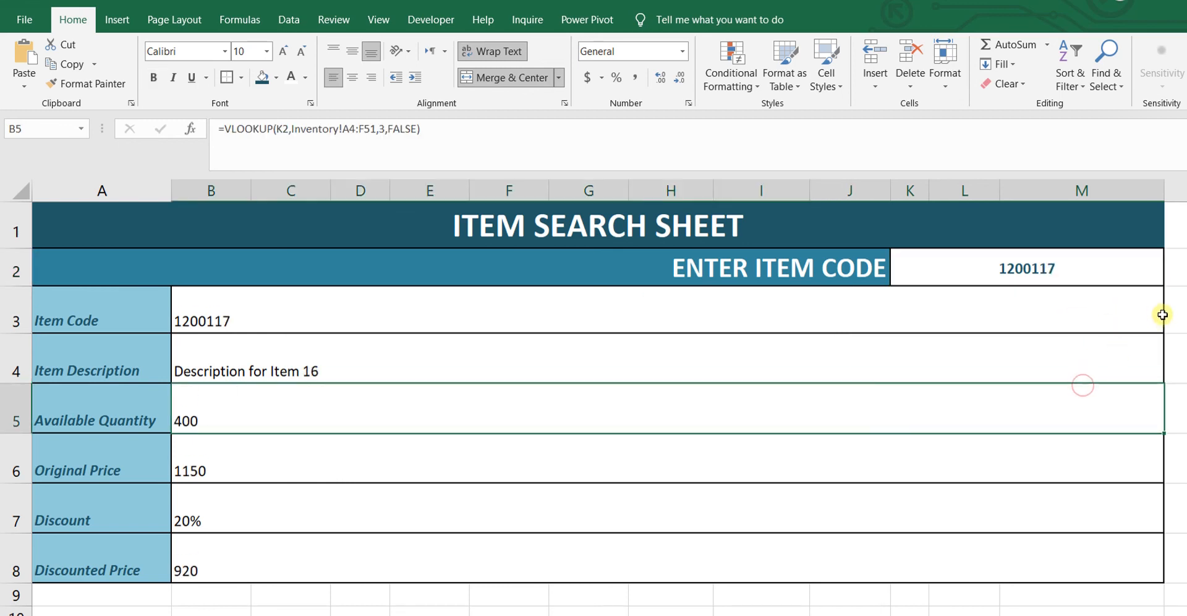